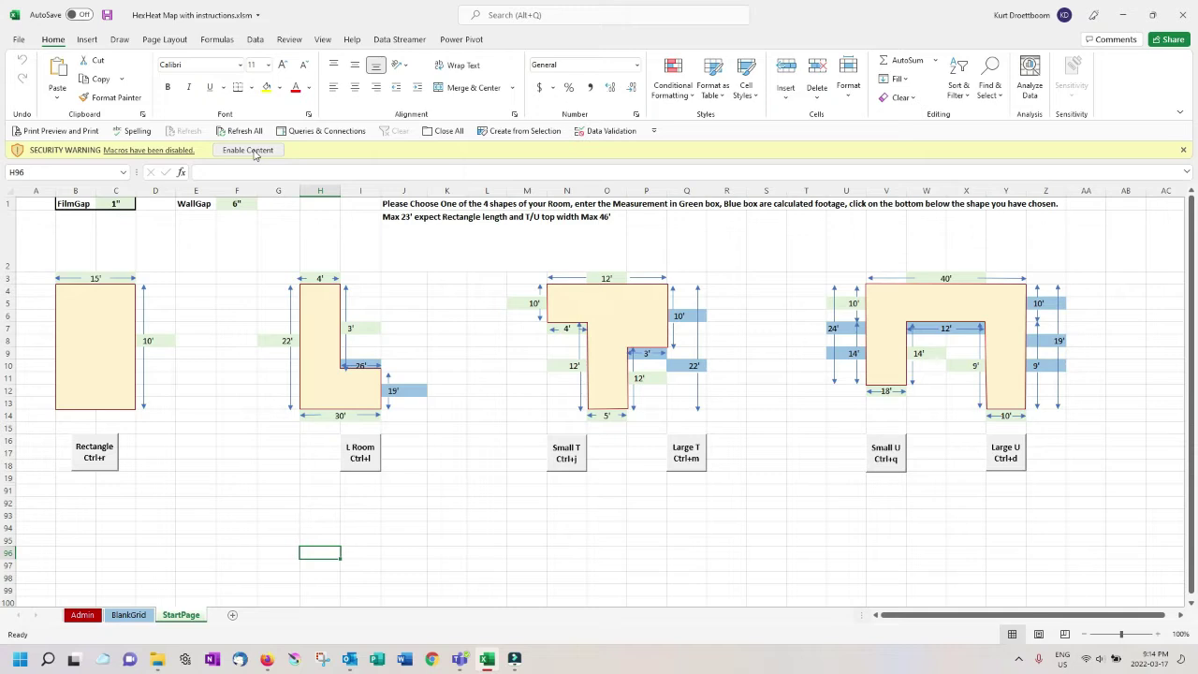
Step: Enable Content on the security warning bar so the HexHeat workbook's macros can run
click(254, 150)
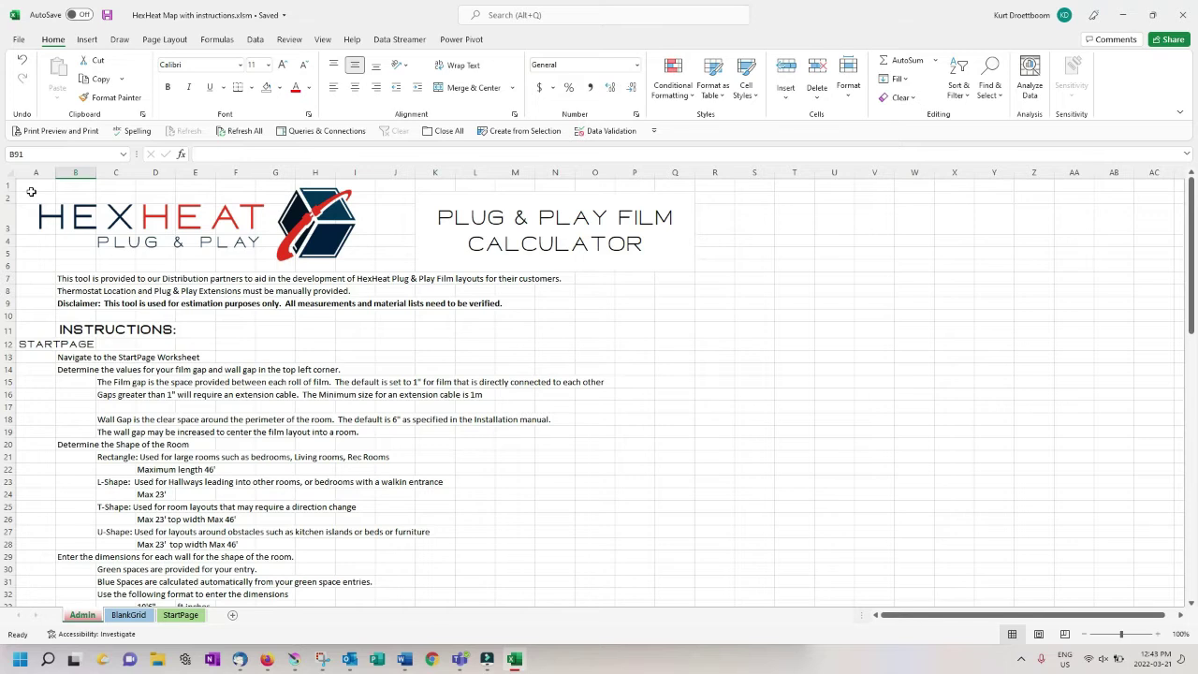
scroll(101, 390, down, 14)
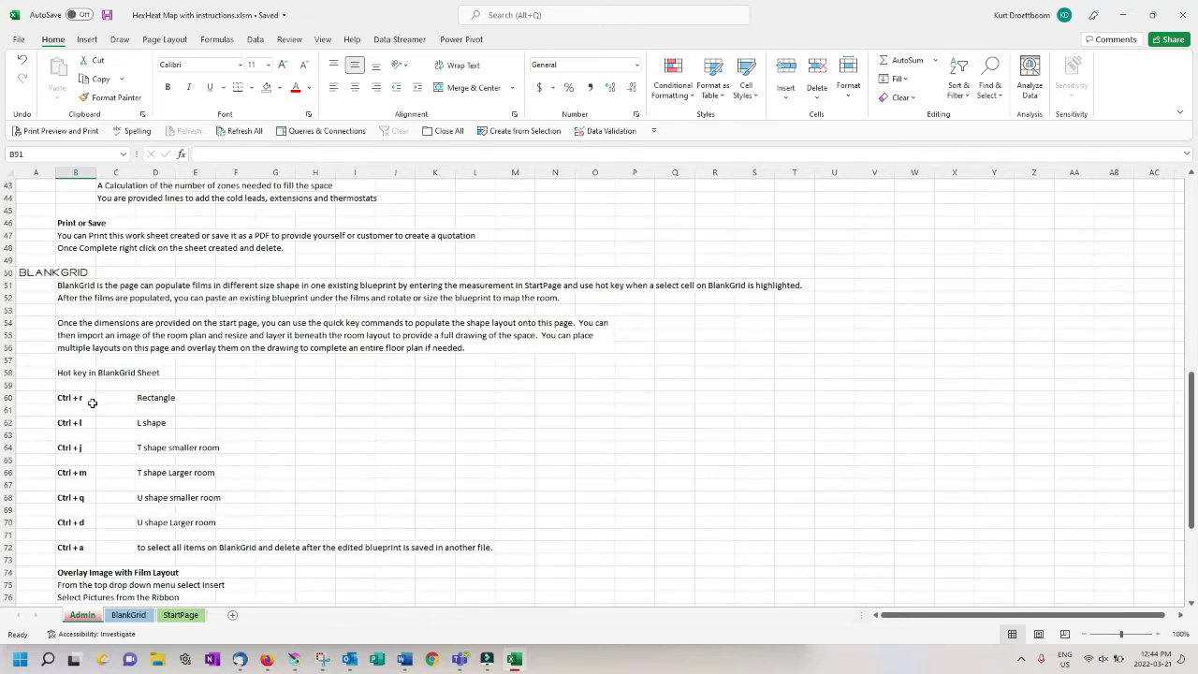
scroll(92, 403, down, 4)
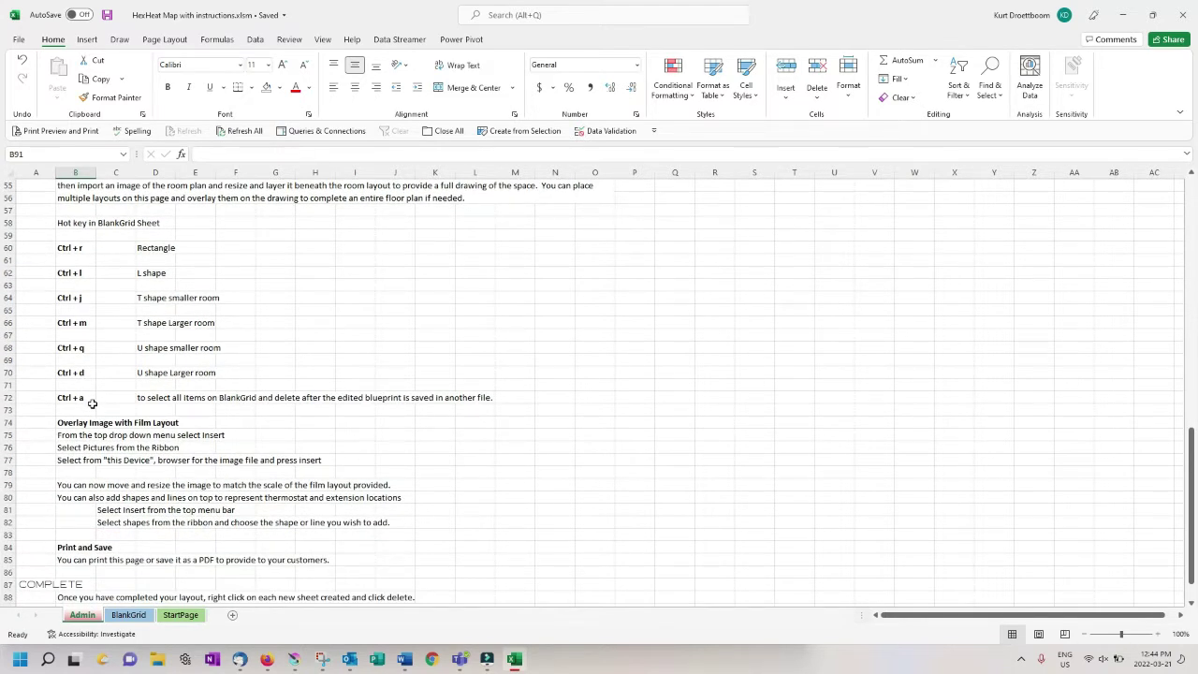
scroll(92, 403, down, 2)
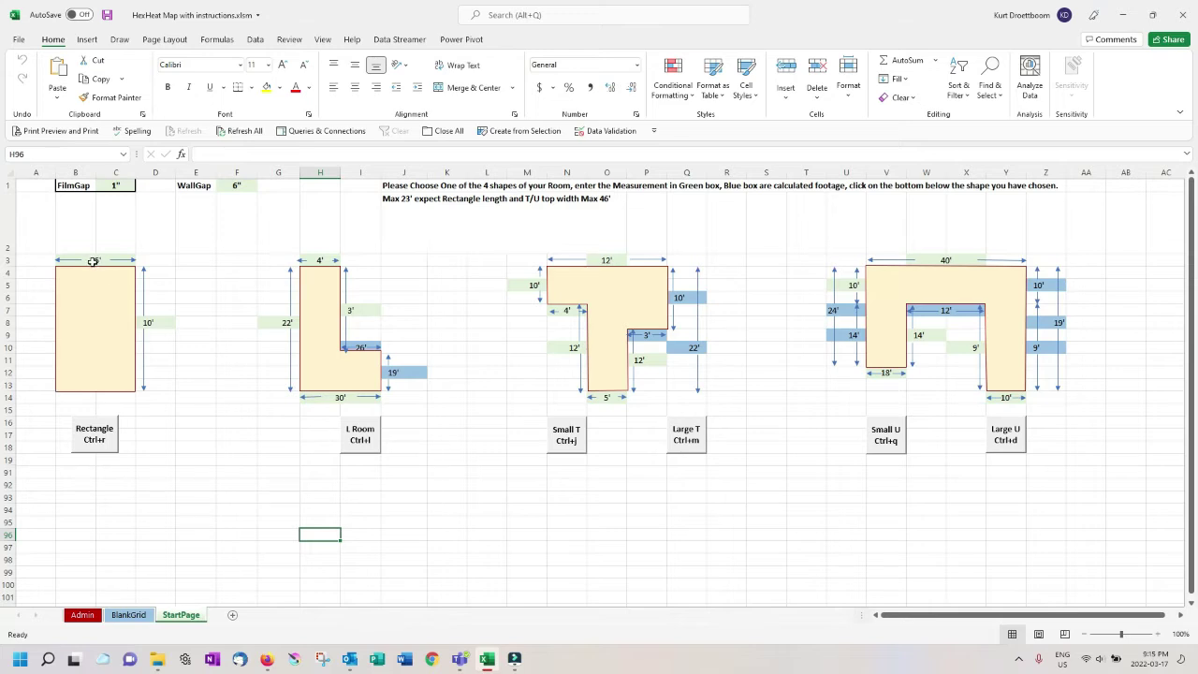
Step: Enter 10' as the rectangle room's width and 12' as its length on StartPage
click(93, 260)
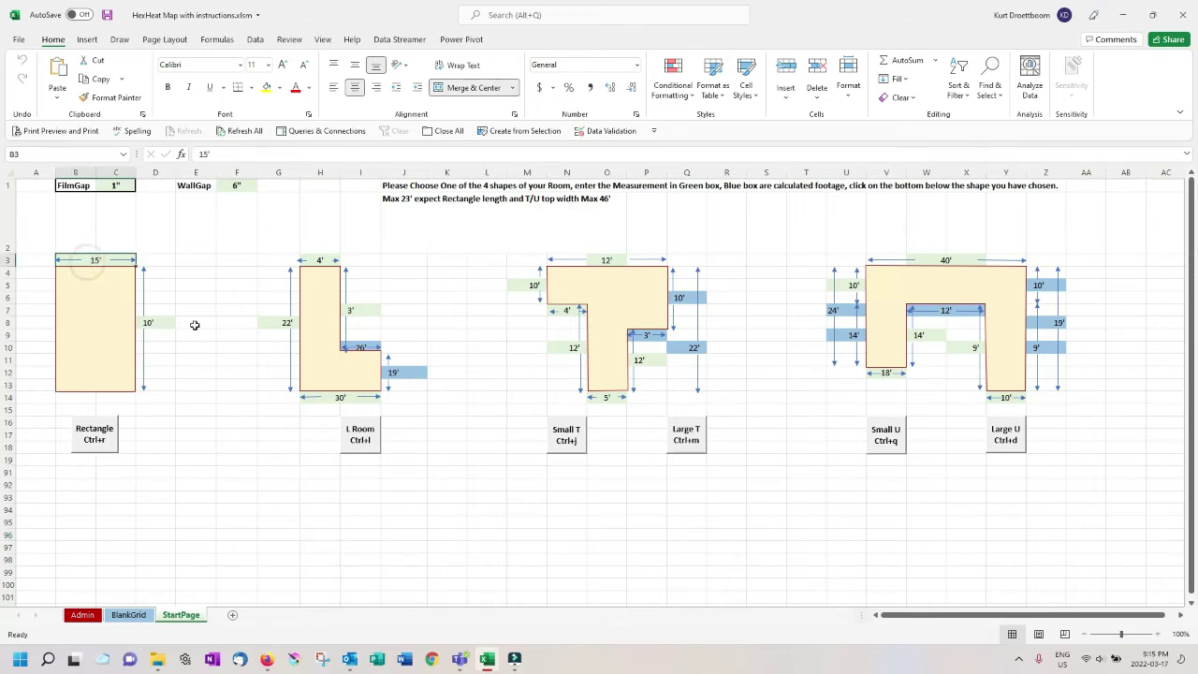
text(10)
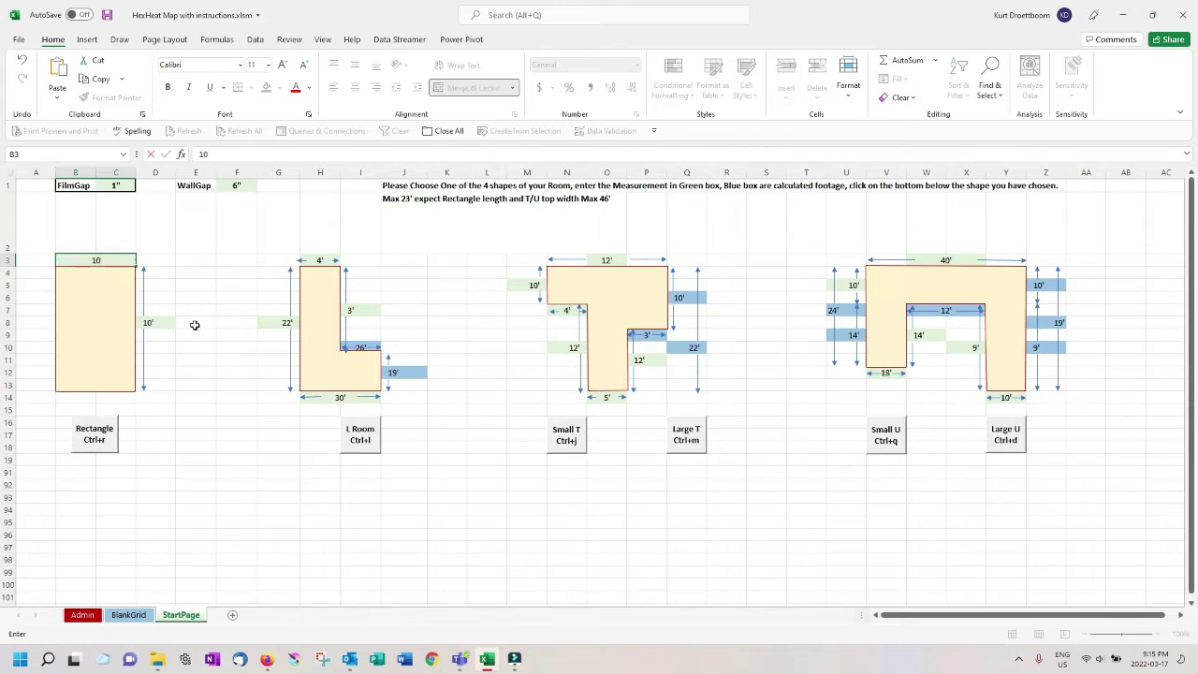
text(')
click(148, 324)
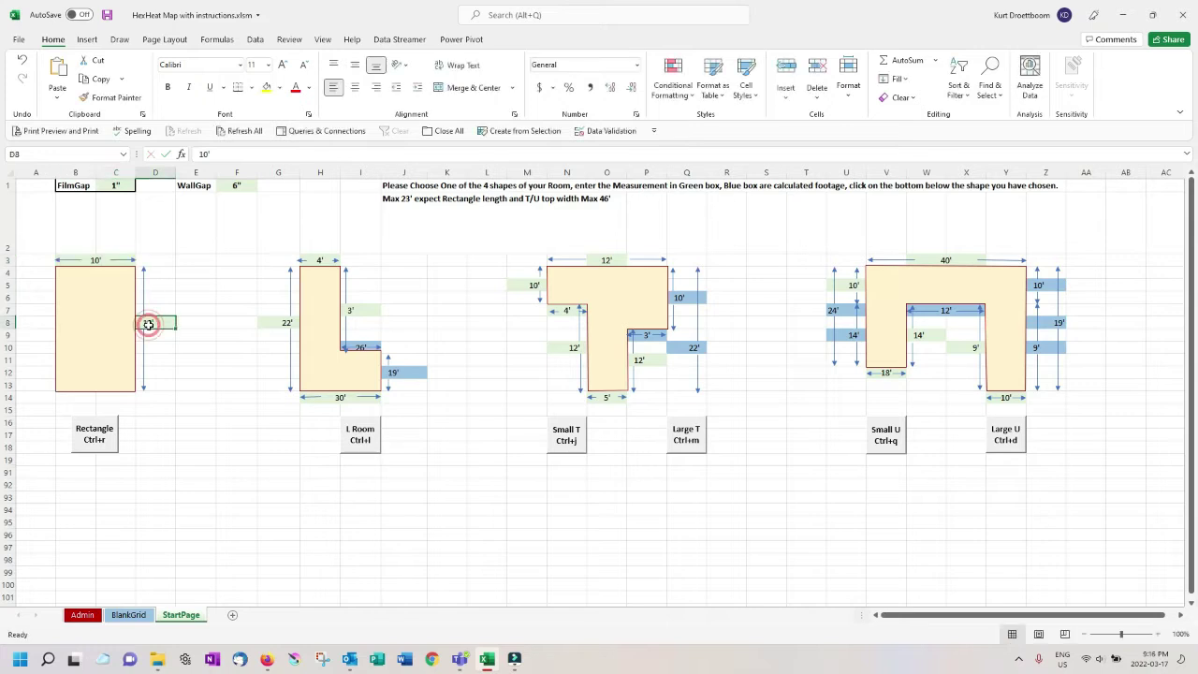
text(12)
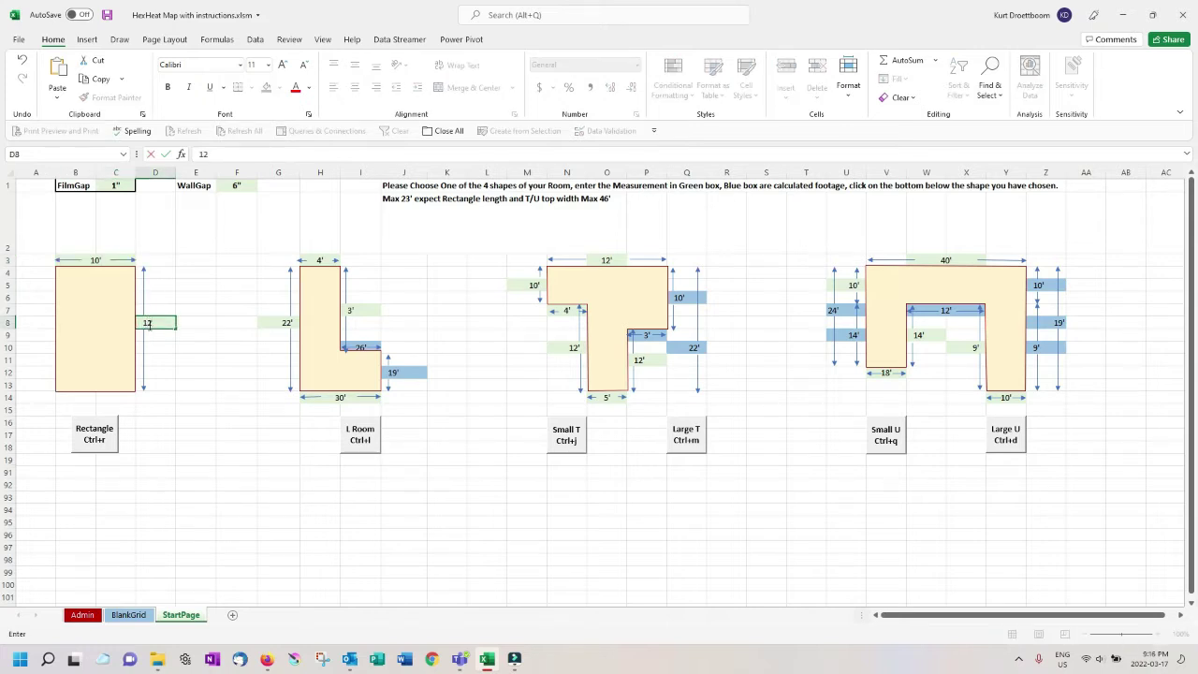
text(')
Step: Generate the rectangle film layout on Sheet1 and fill in 1 M extension and 2 M cold lead
click(103, 440)
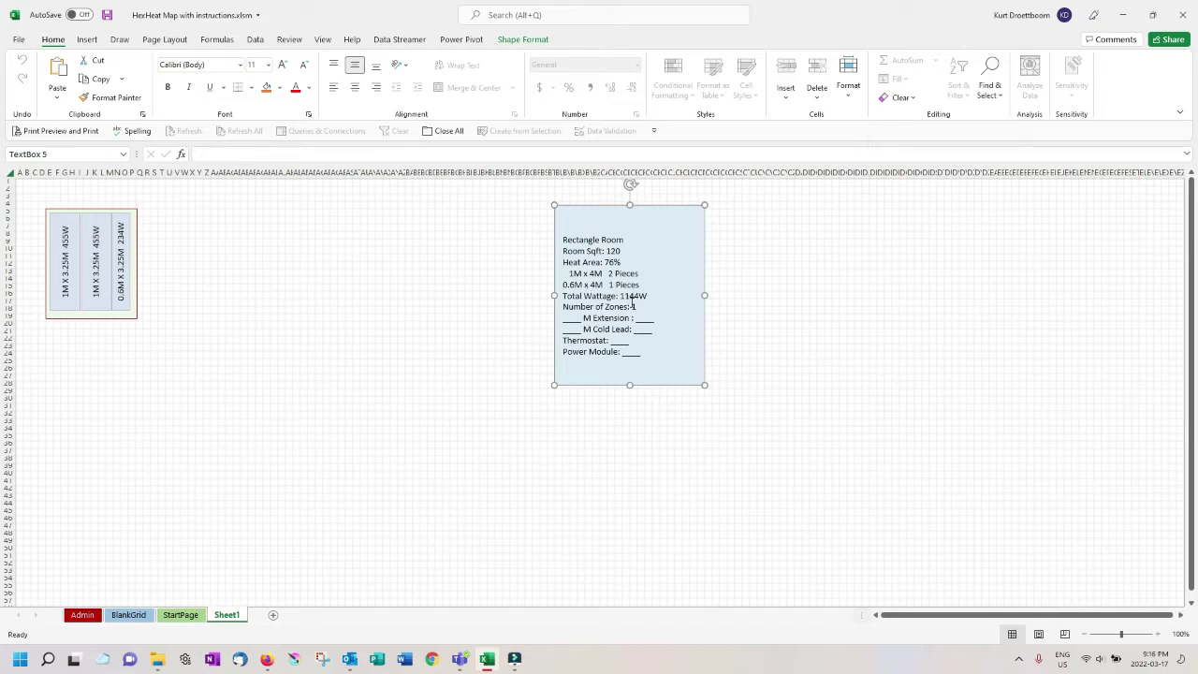
click(575, 318)
text(1)
click(646, 318)
text(0)
click(578, 330)
text(2)
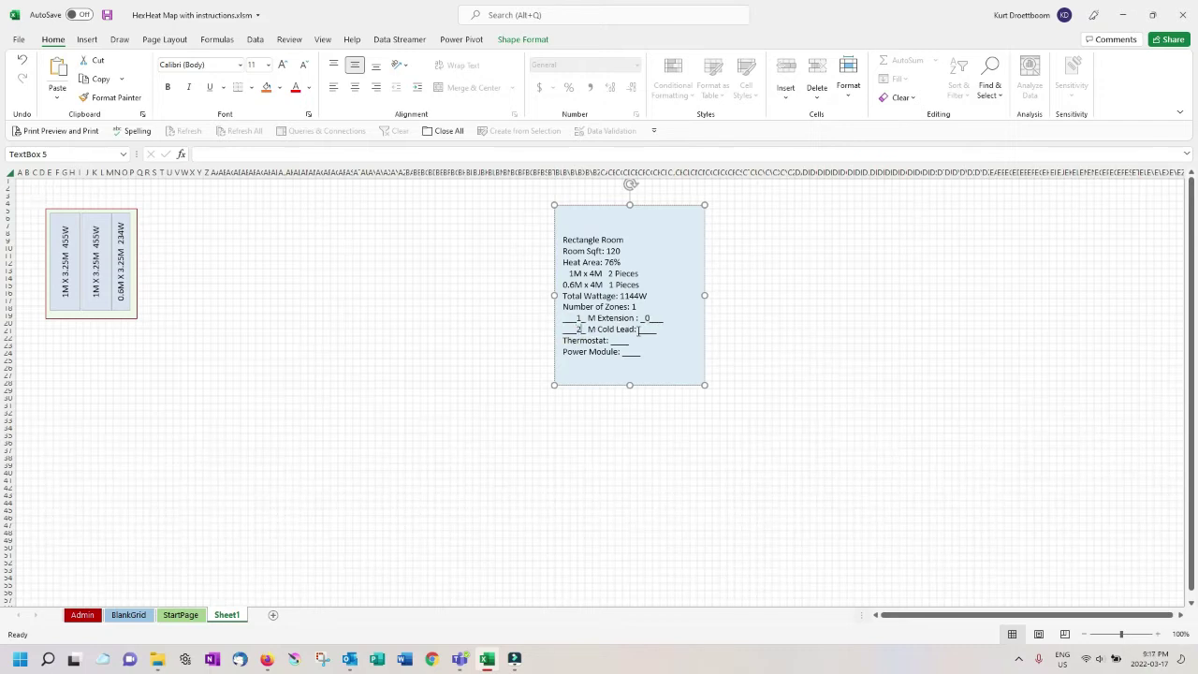
click(643, 330)
Step: Set the rectangle layout's print scaling to Fit Sheet on One Page
text(1)
click(19, 40)
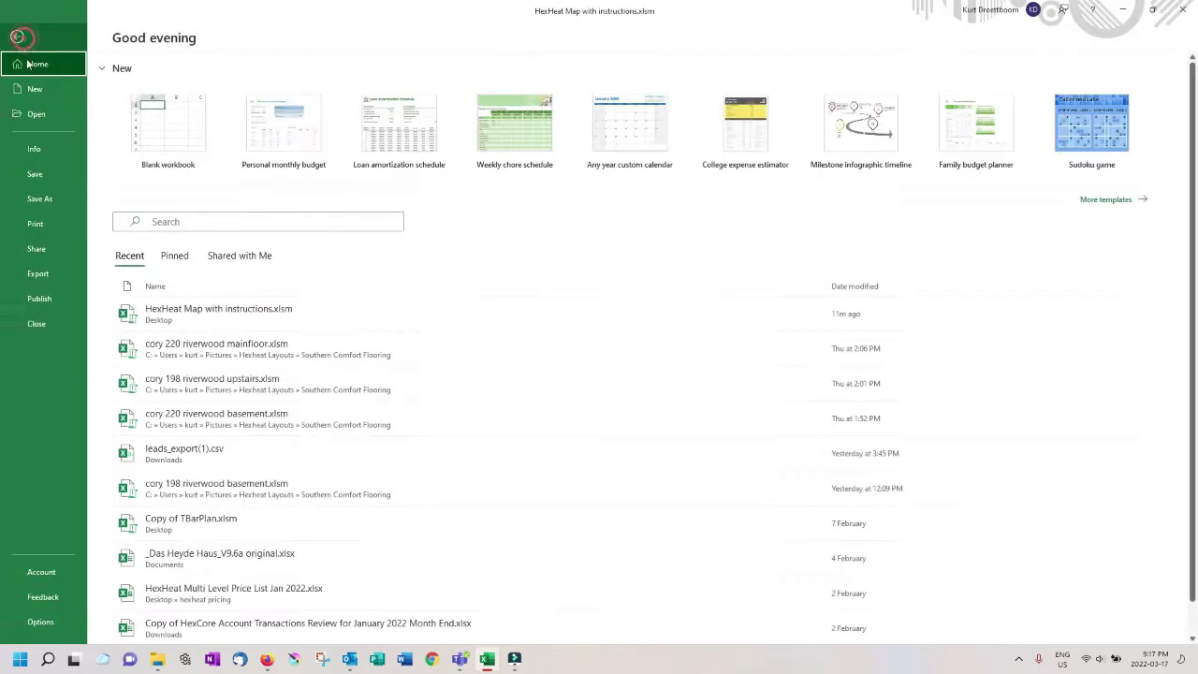
click(36, 225)
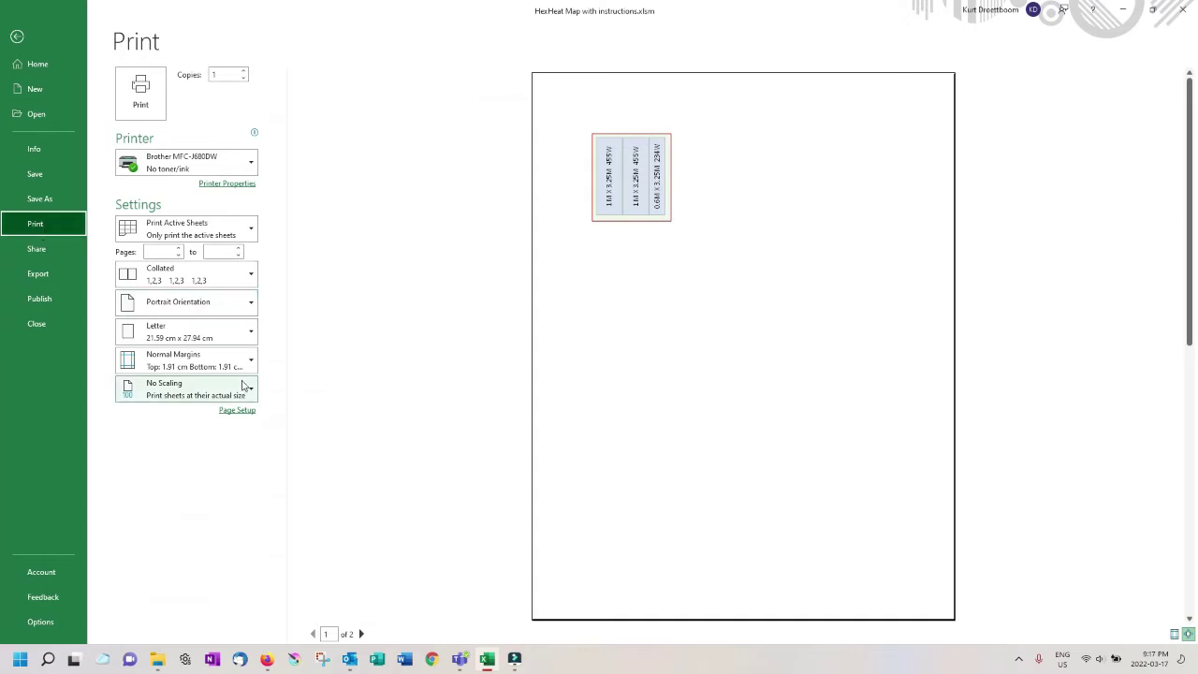
click(211, 394)
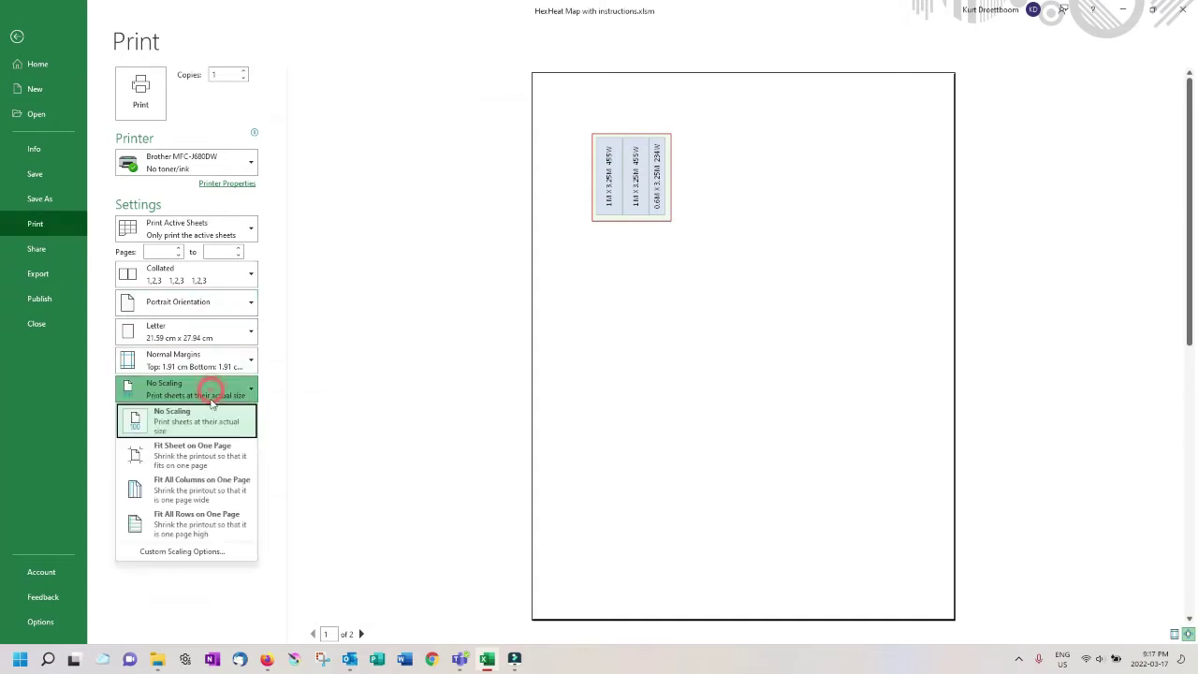
click(221, 456)
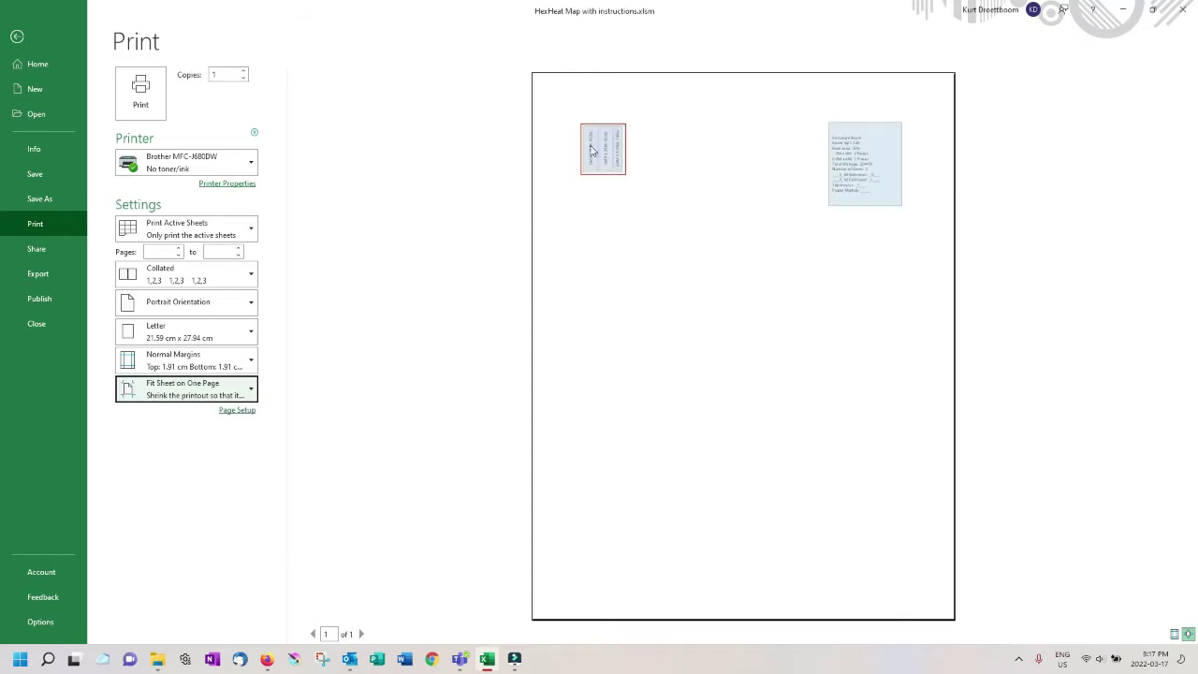
Step: Leave the print preview and delete the Sheet1 tab
key(Escape)
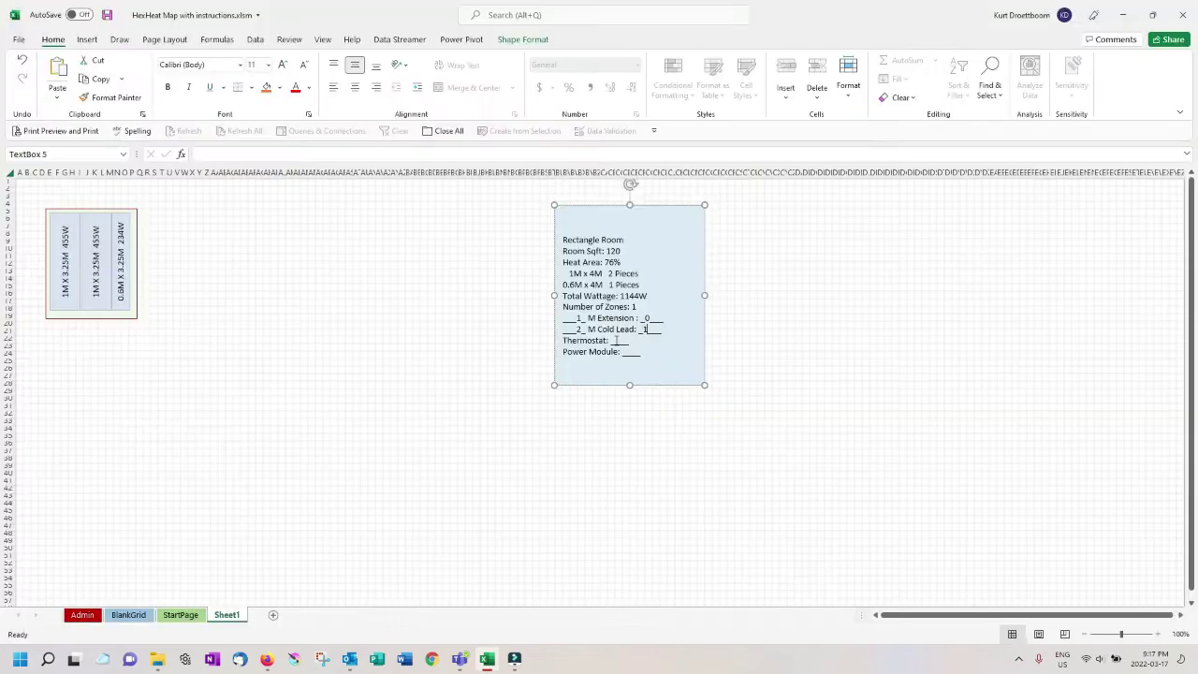
right_click(232, 619)
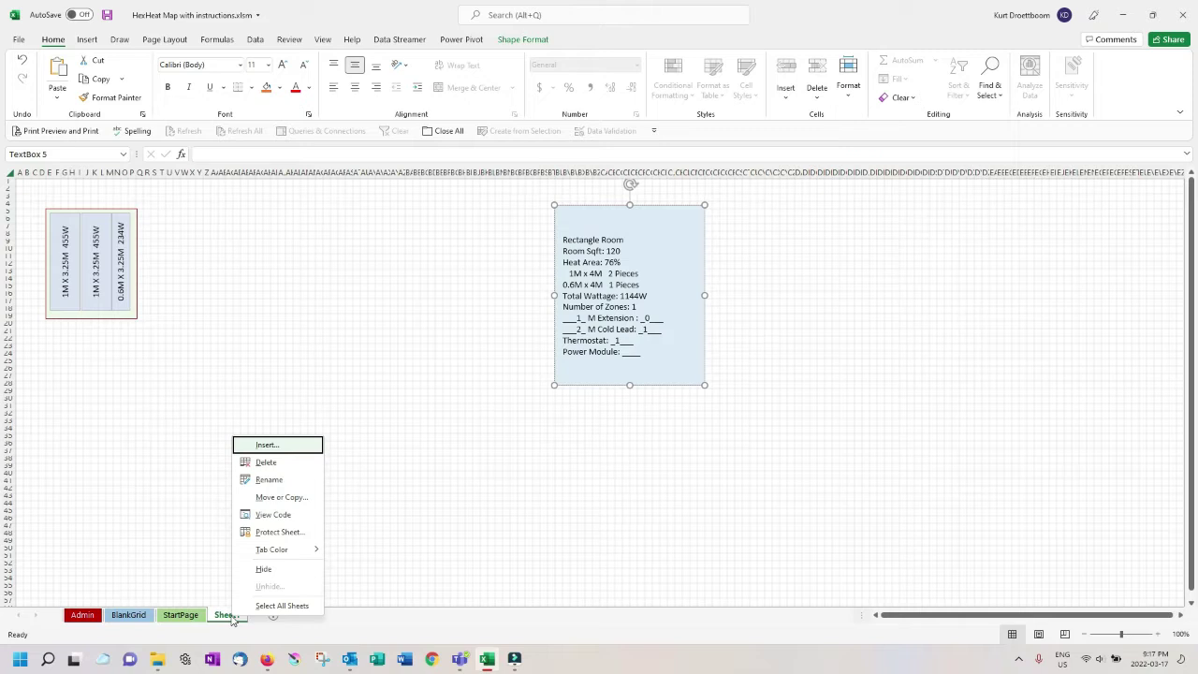
click(275, 465)
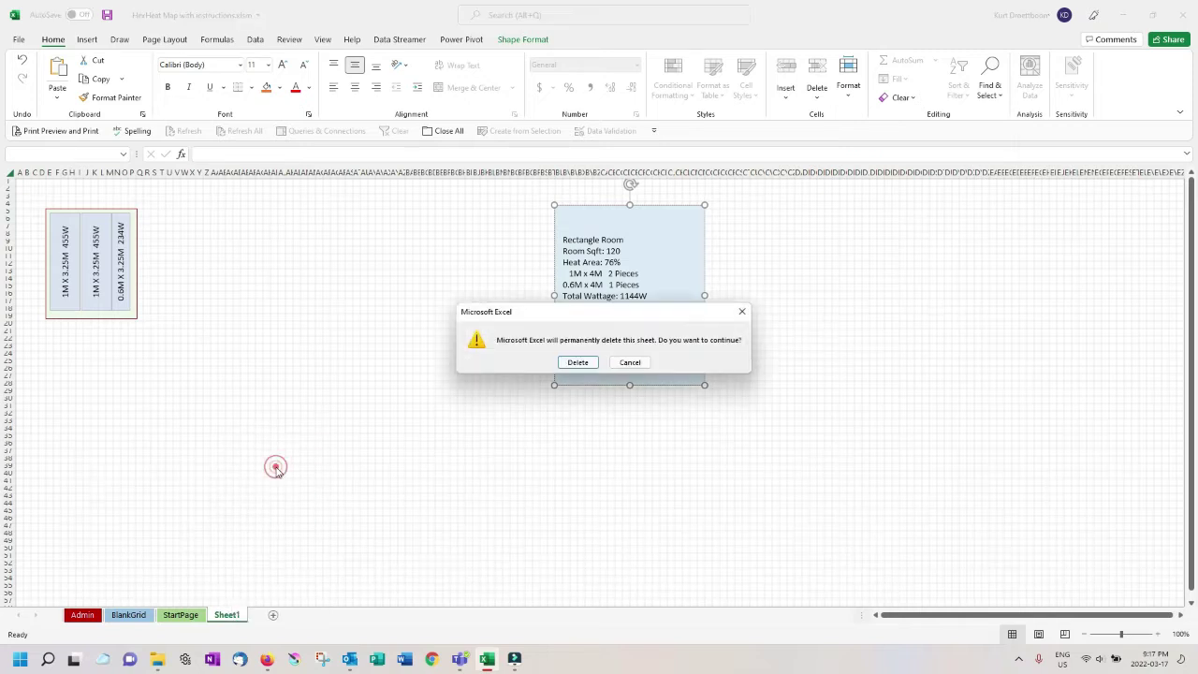
Step: Confirm deleting Sheet1, resize the rectangle to 21' by 15', and generate its layout
click(571, 363)
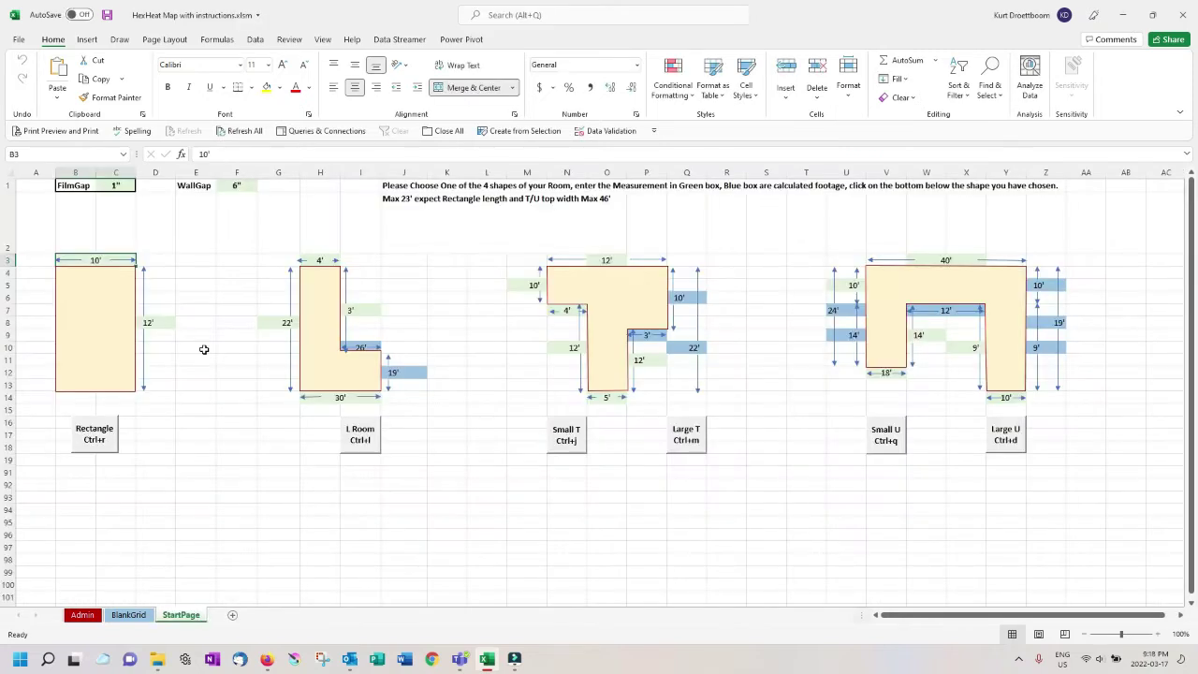
text(21)
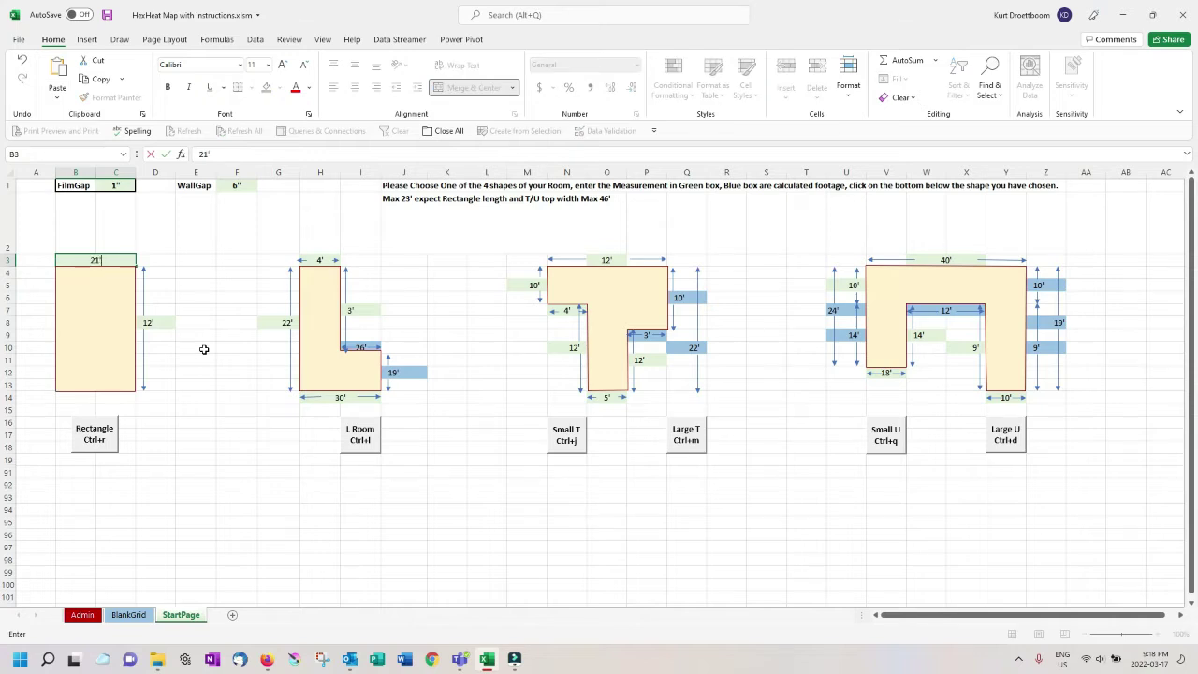
click(149, 323)
text(15)
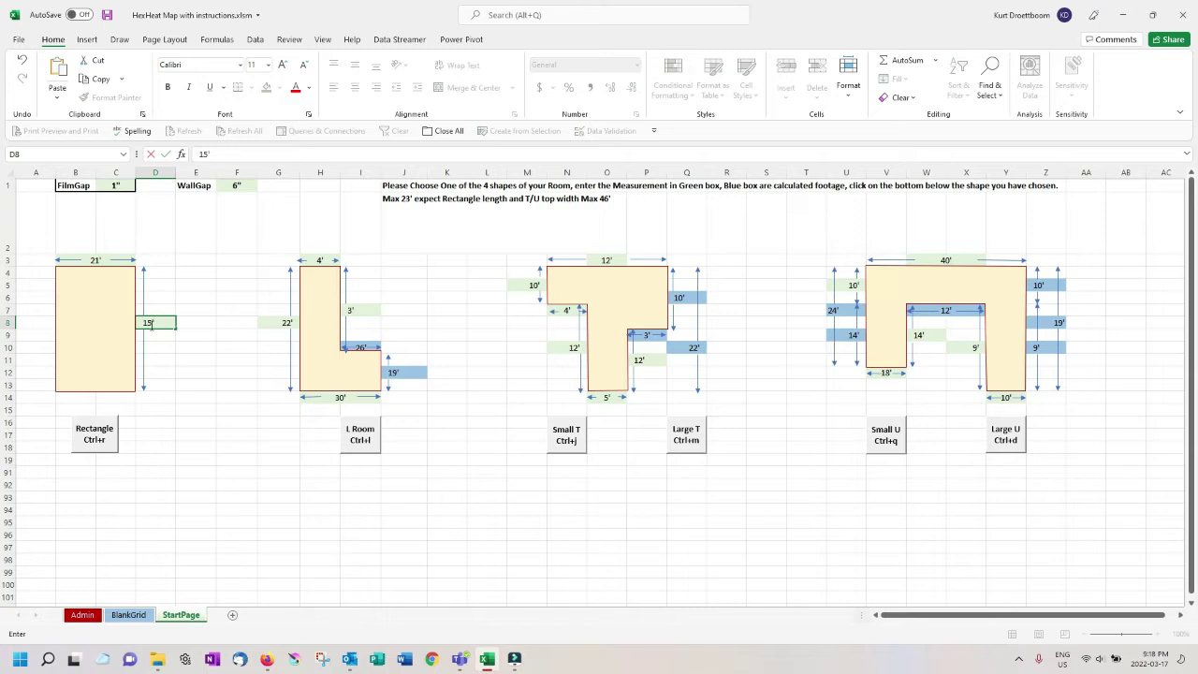
click(91, 447)
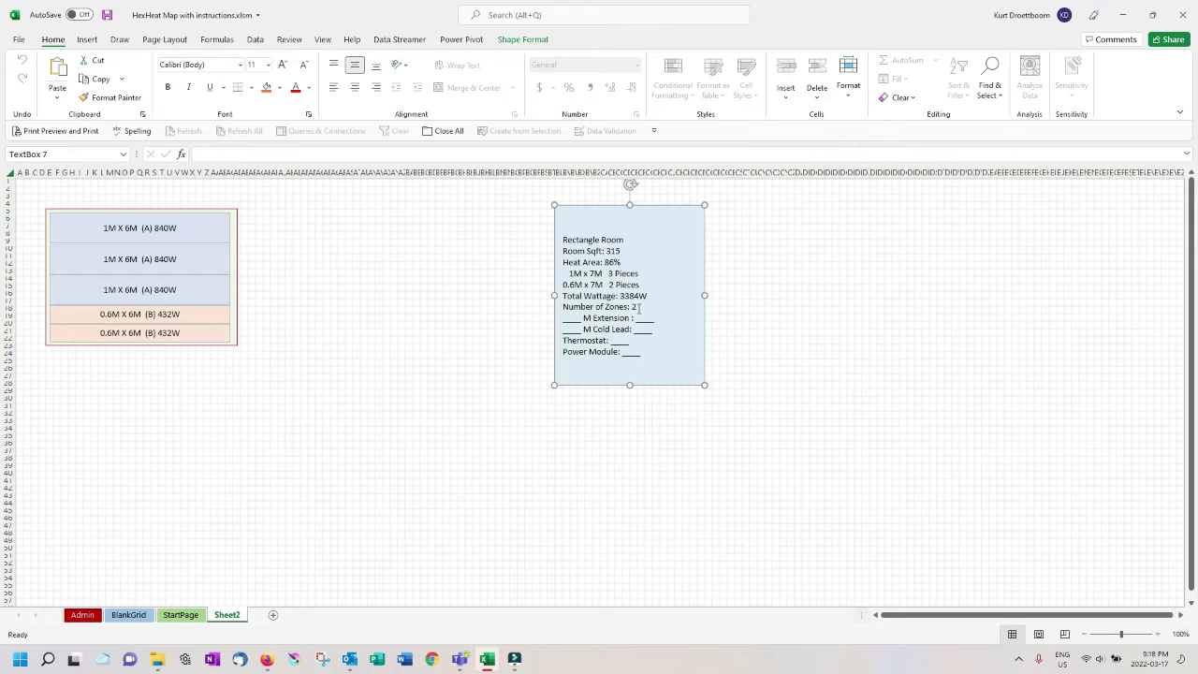
Step: Fill in Sheet2's summary with 2 M cold lead and 1 thermostat
click(574, 328)
click(642, 329)
text(2)
click(615, 341)
text(1)
Step: Correct the Power Module count to 0 and return to the StartPage sheet
click(626, 352)
text(1)
click(628, 352)
key(BackSpace)
text(0)
key(ctrl+Page_Up)
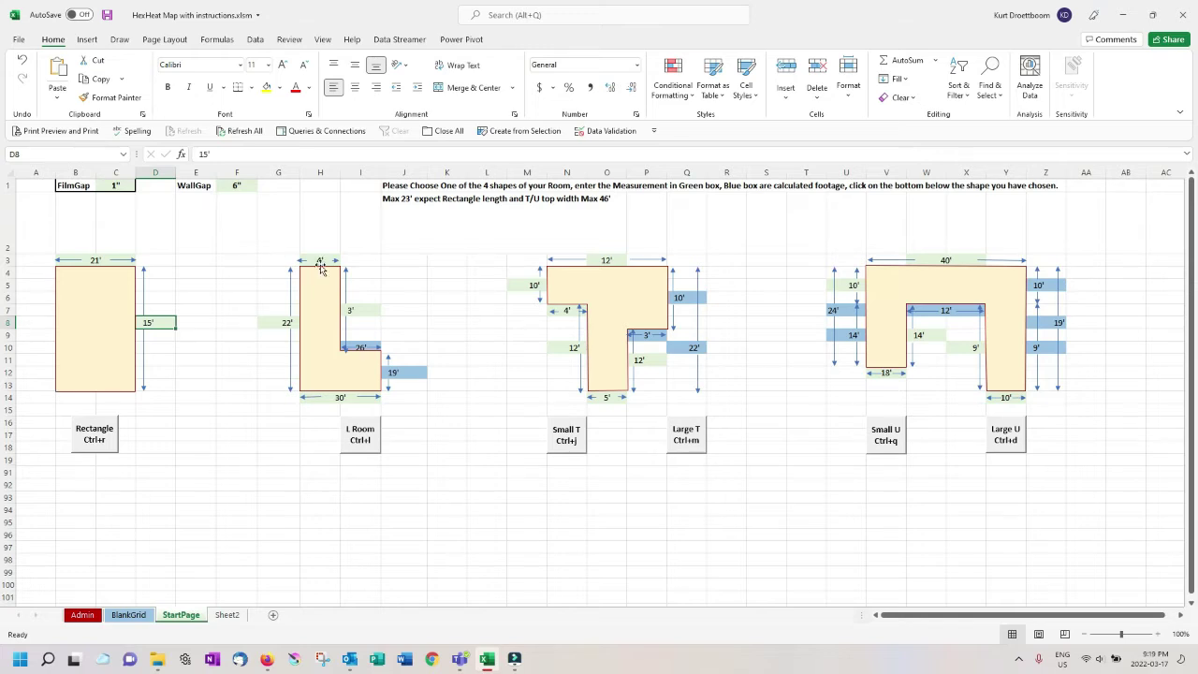
Step: Set the L room's side to 15' and bottom width to 18', then generate its Sheet3 layout
click(353, 310)
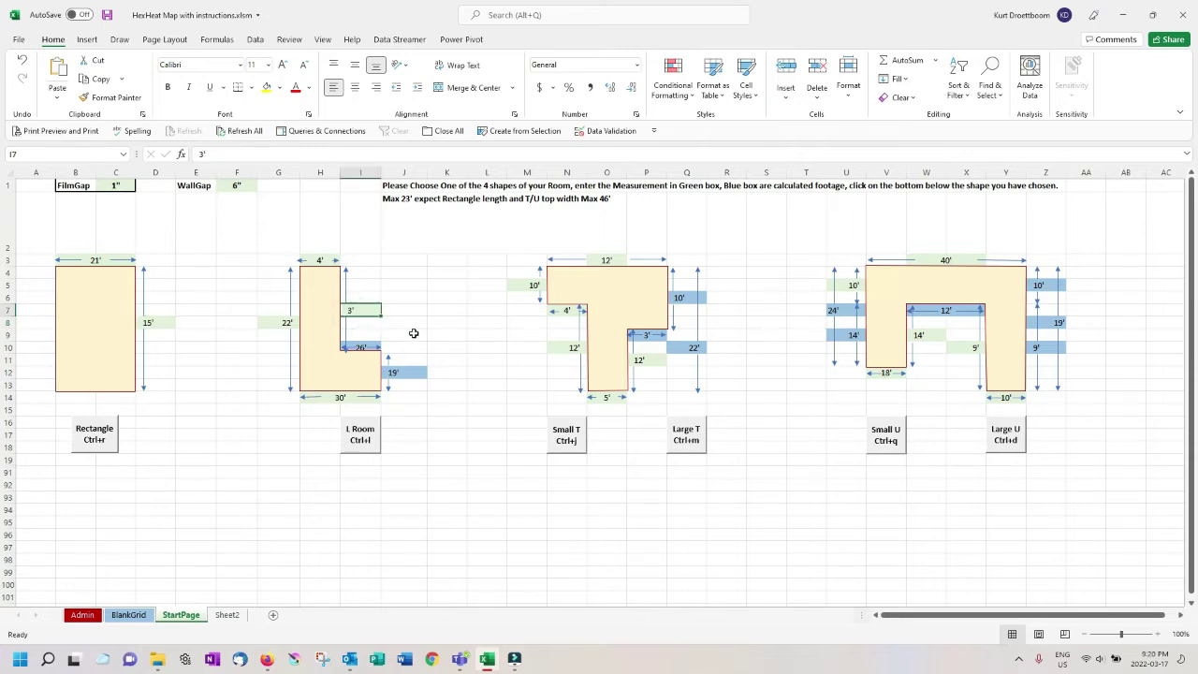
click(283, 323)
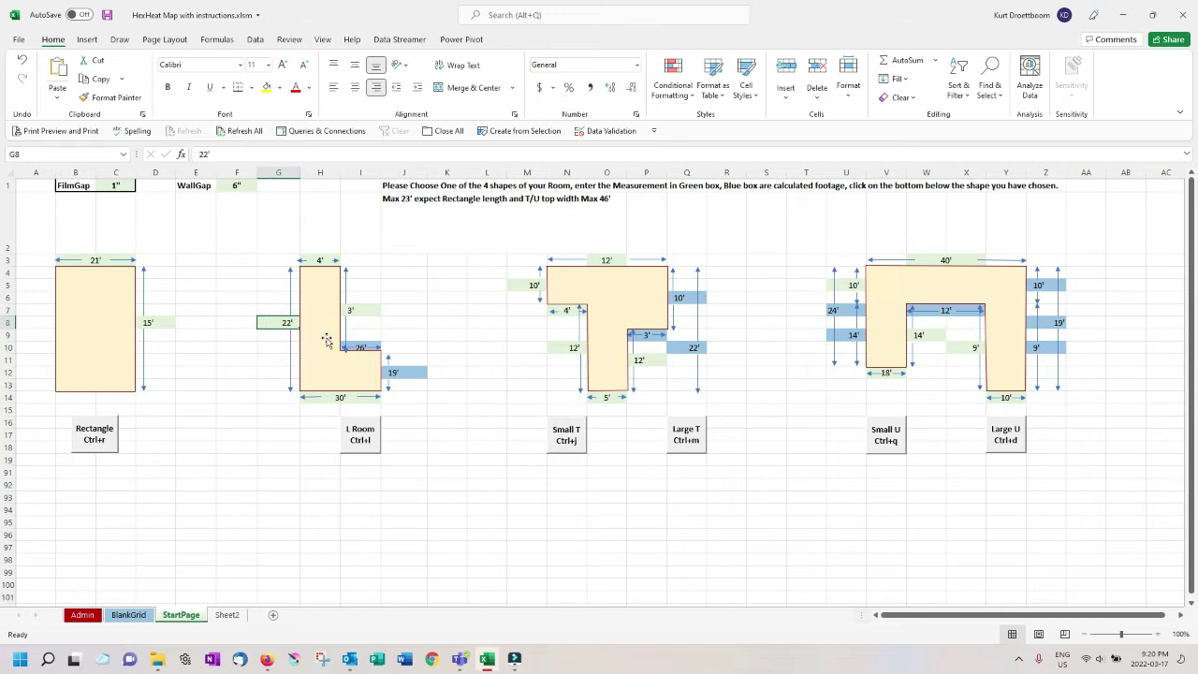
text(15)
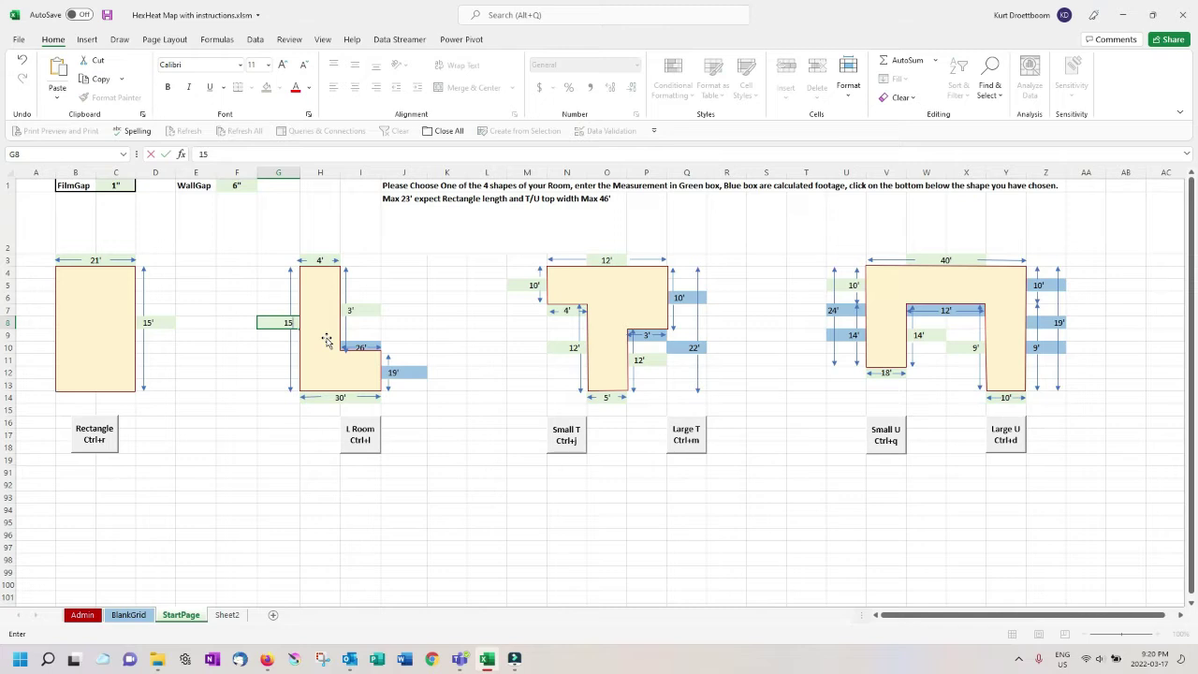
text(')
click(333, 399)
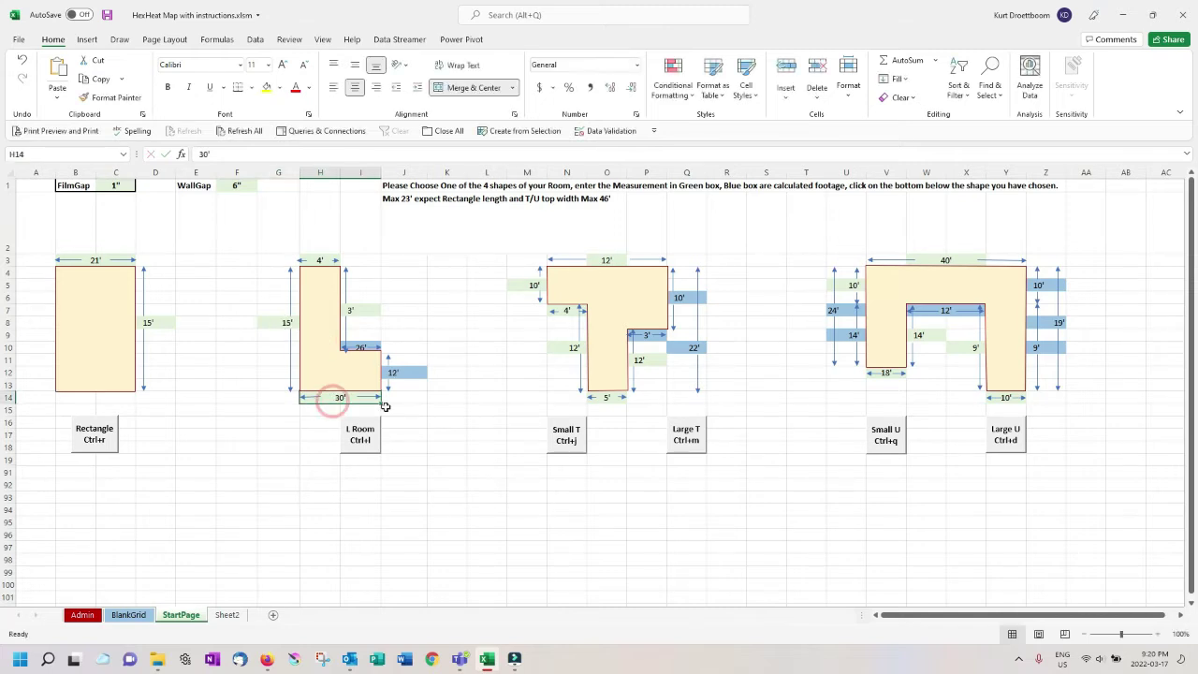
text(18)
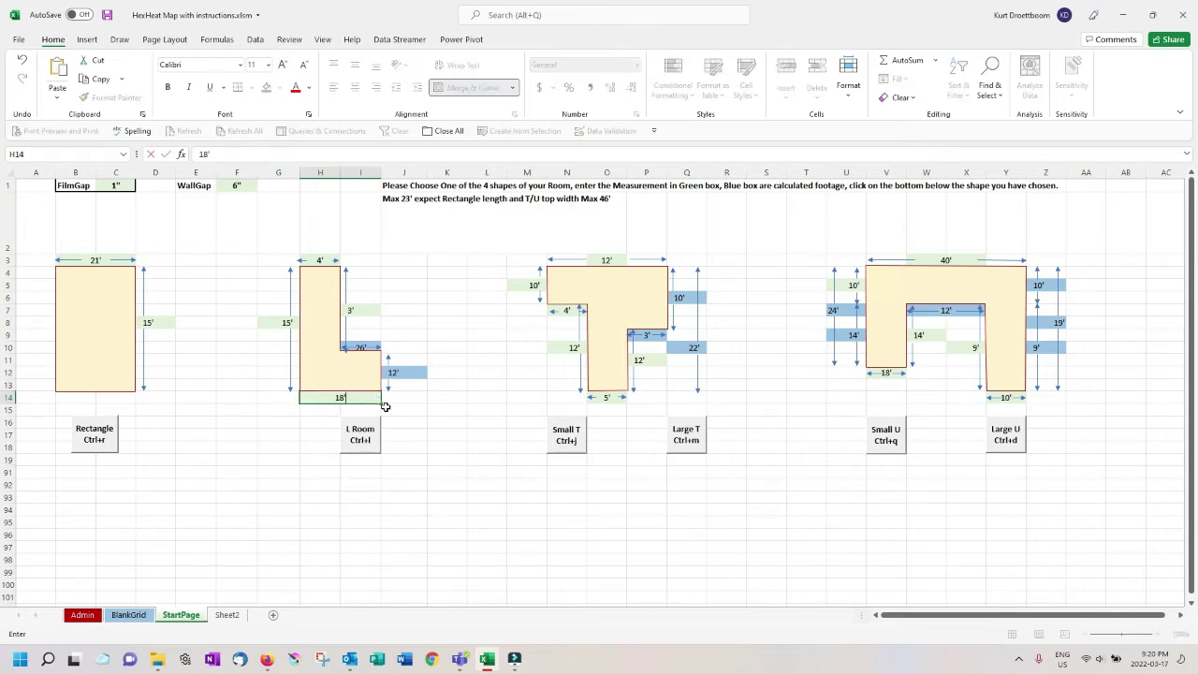
click(367, 433)
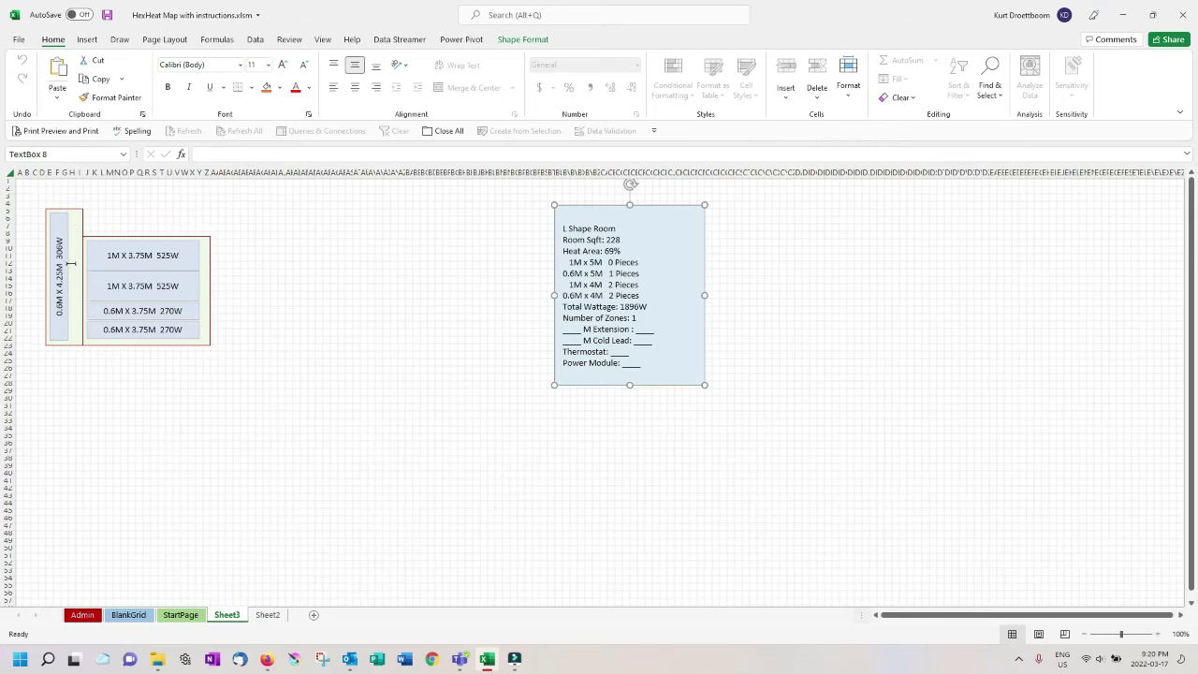
Step: Switch from the Sheet3 L-room layout back to StartPage with Ctrl+Page Up
key(ctrl+Page_Up)
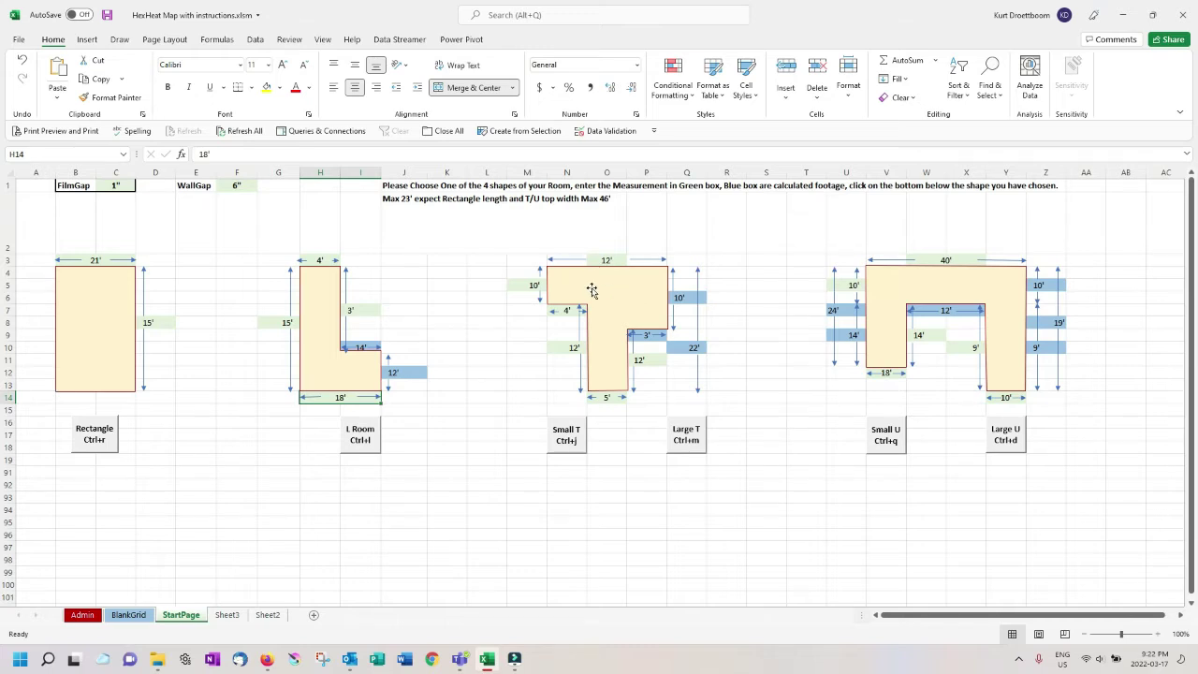
Step: Set the Small T room's dimensions to 4', 6' and 20', then generate its heating-film layout
click(533, 285)
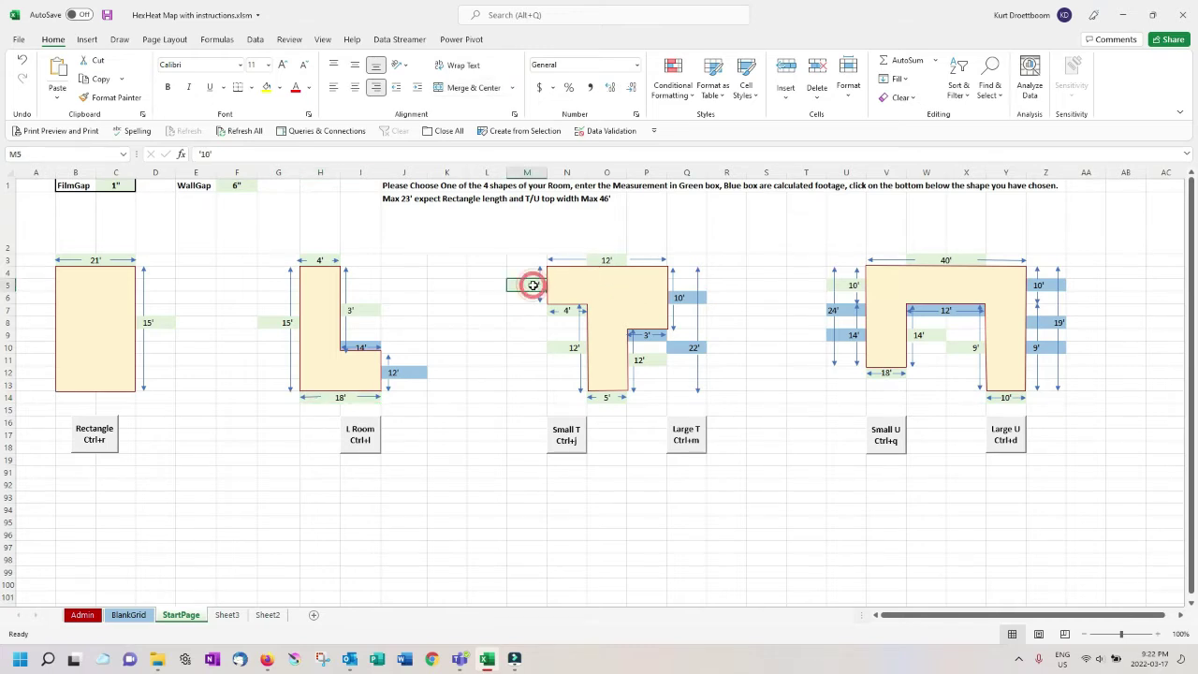
text(4)
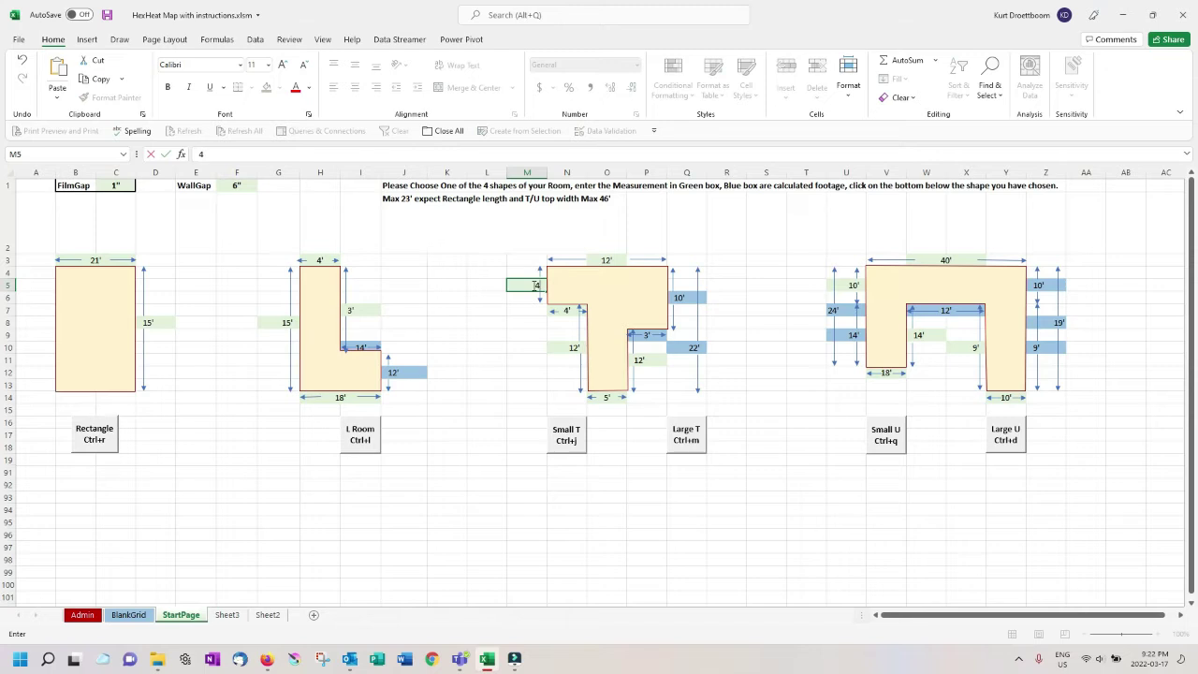
click(563, 309)
text(6)
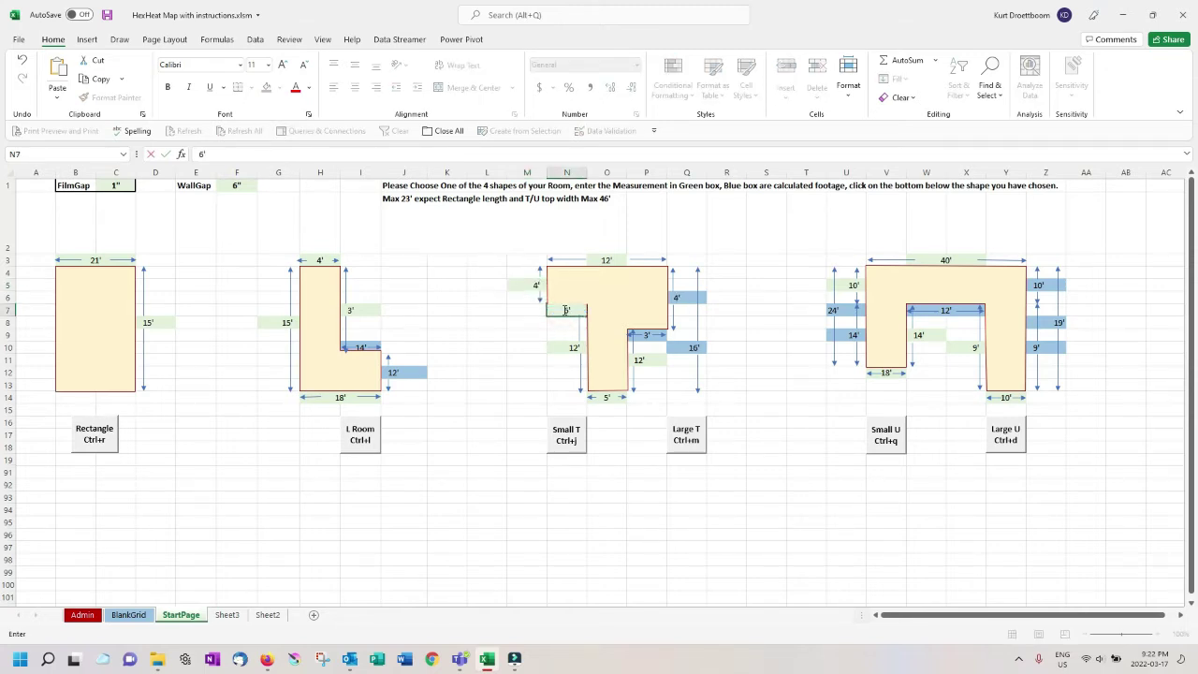
click(619, 262)
text(20)
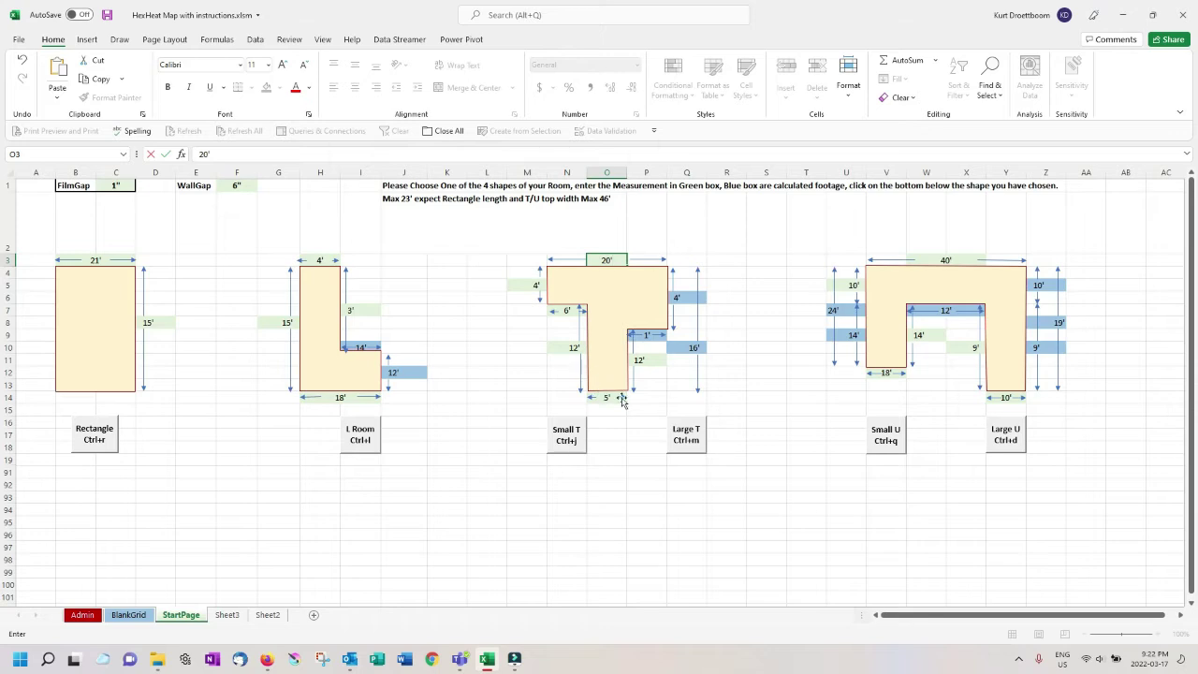
click(569, 442)
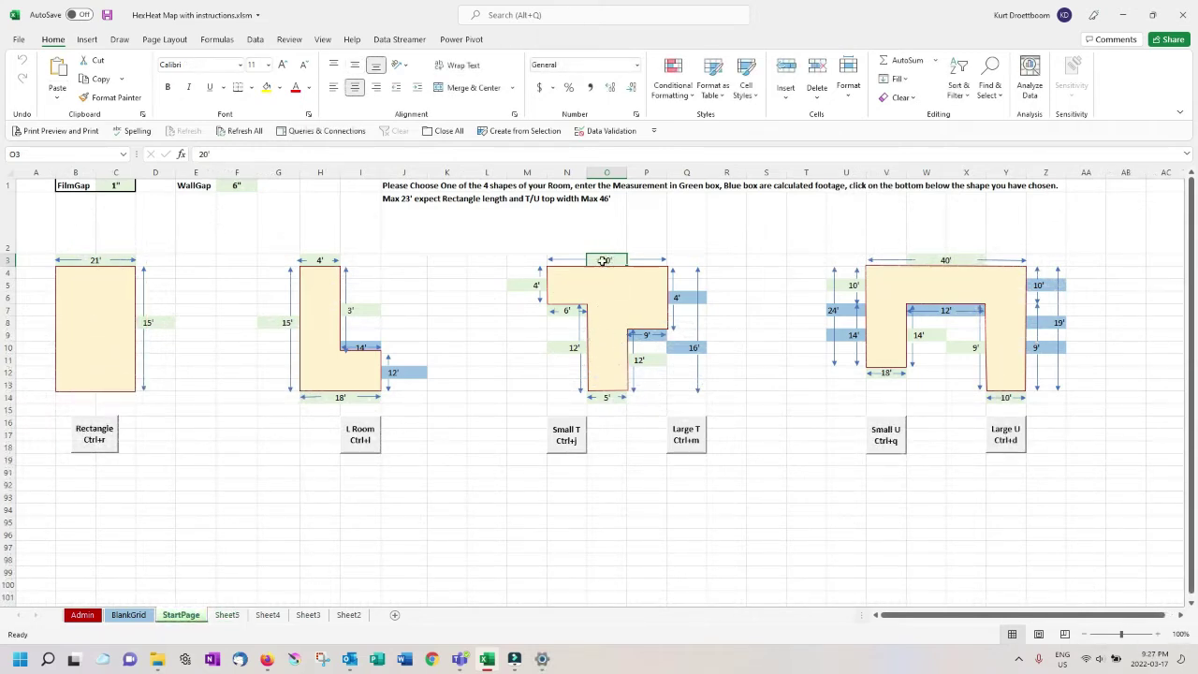
Step: Change the Small T's side and bottom widths to 10' each and generate a new layout sheet
click(535, 287)
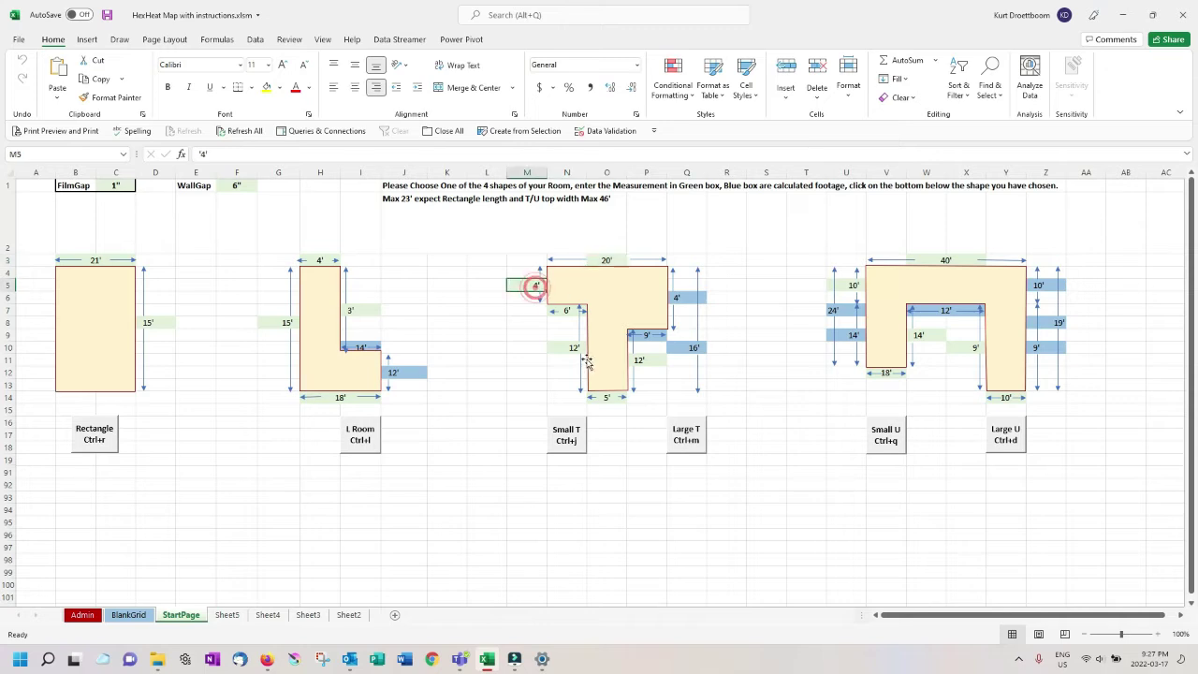
text(10)
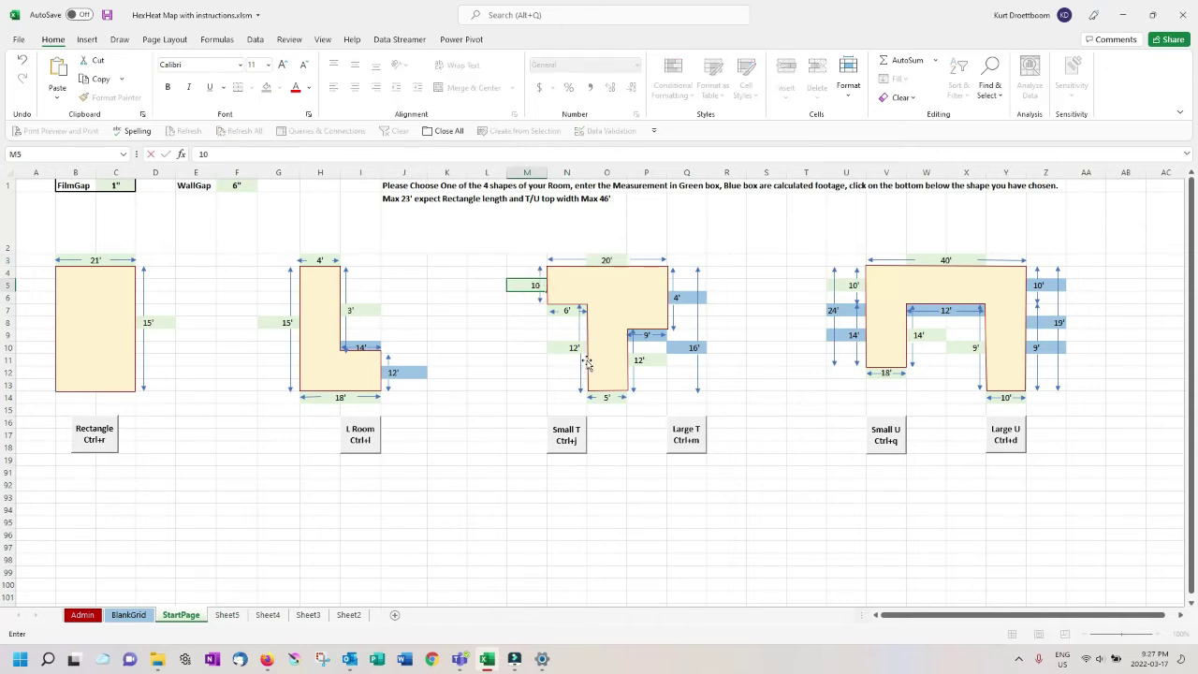
text(')
click(610, 398)
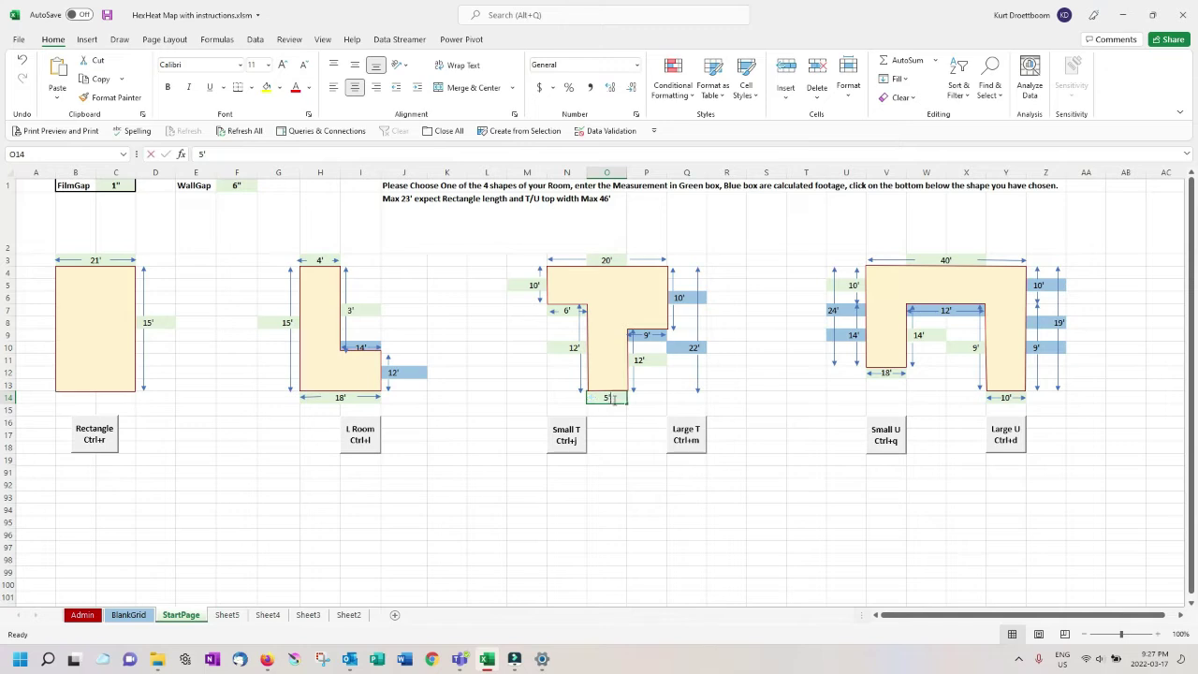
text(10')
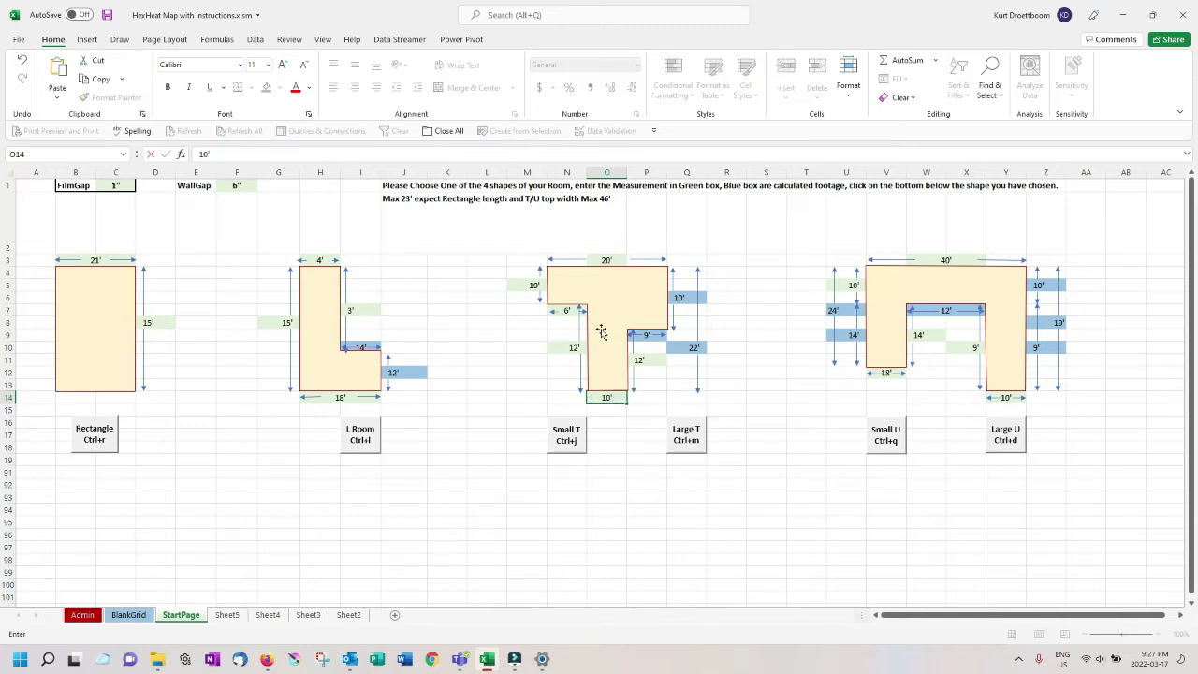
click(576, 447)
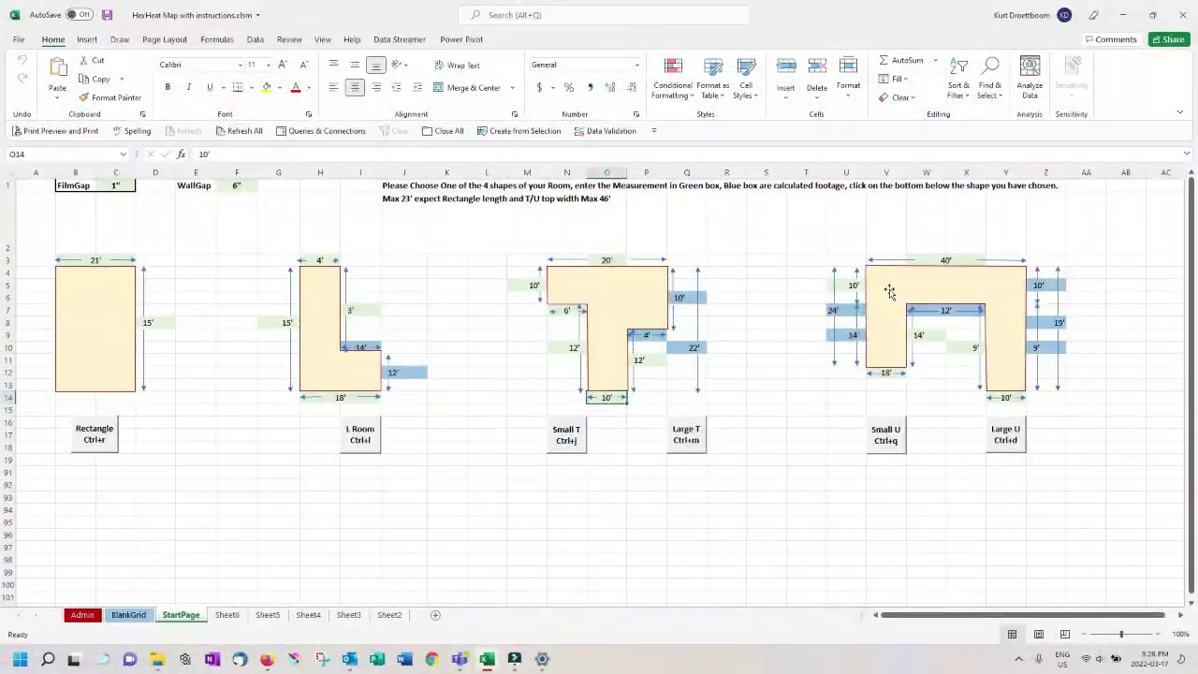
Step: Set the U room's top width to 10' and its arm height to 7'
click(948, 259)
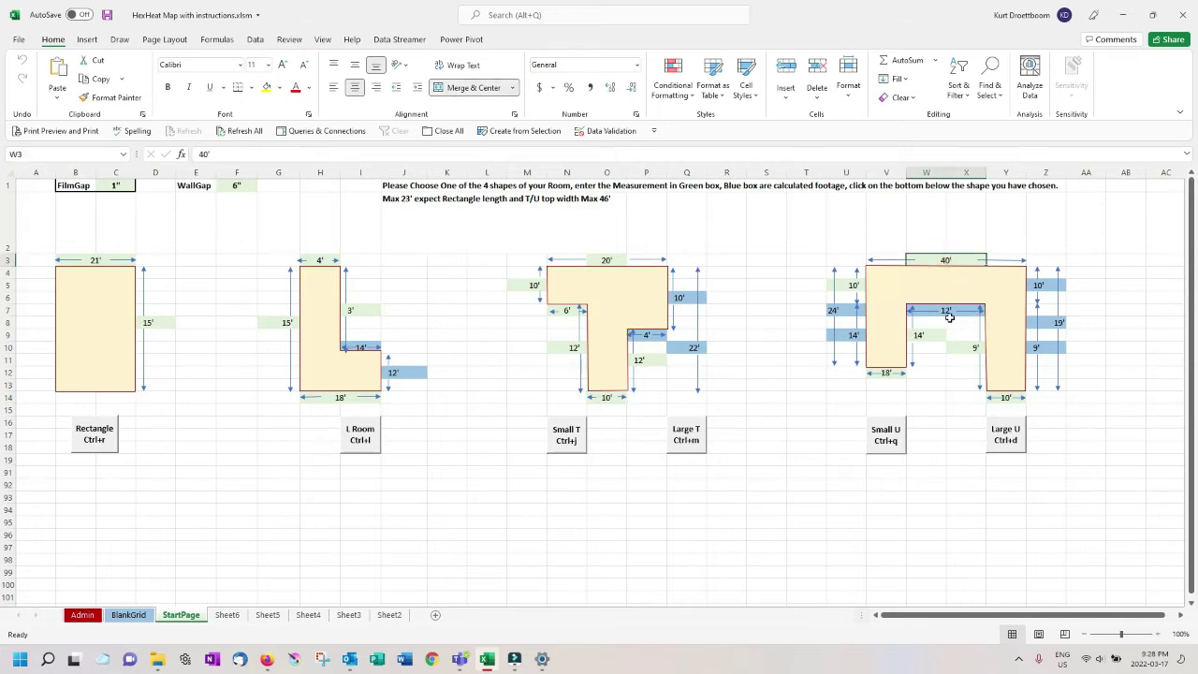
text(10')
click(853, 285)
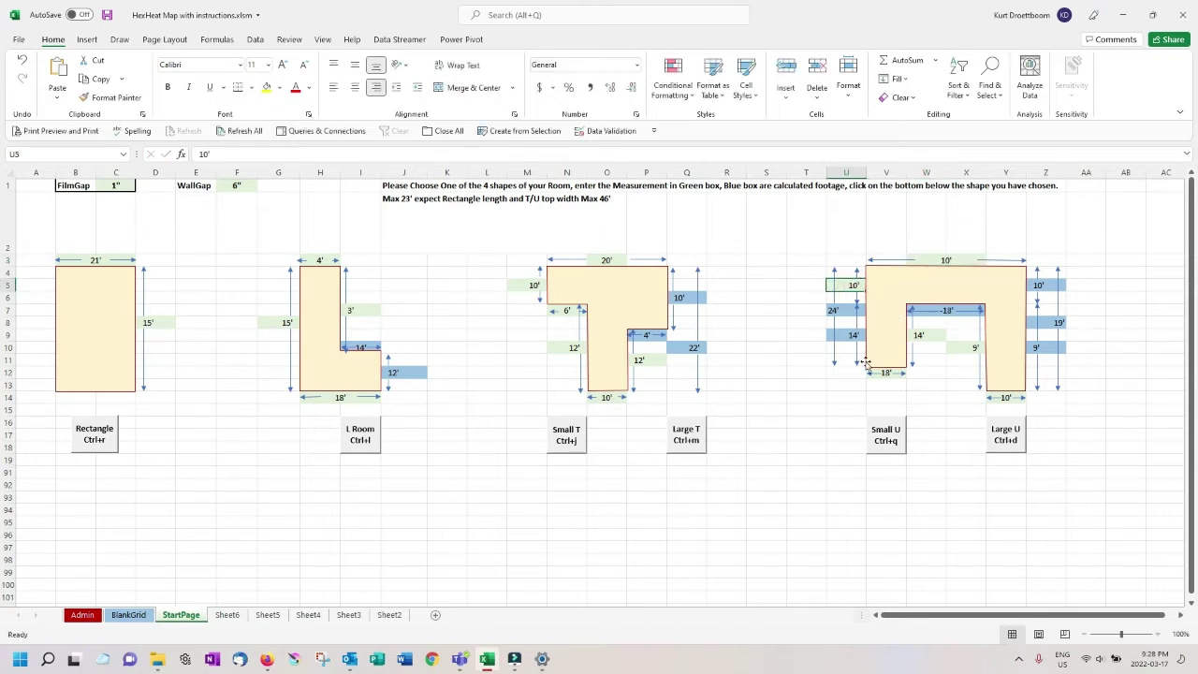
text(6)
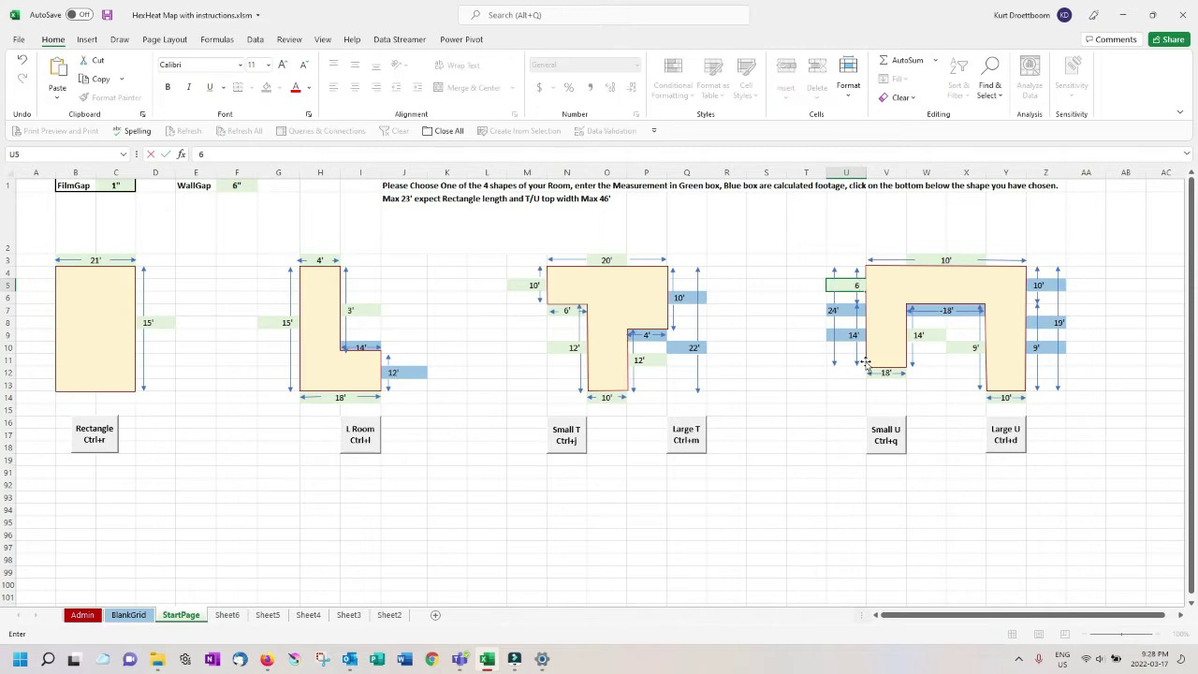
key(BackSpace)
text(7')
click(881, 372)
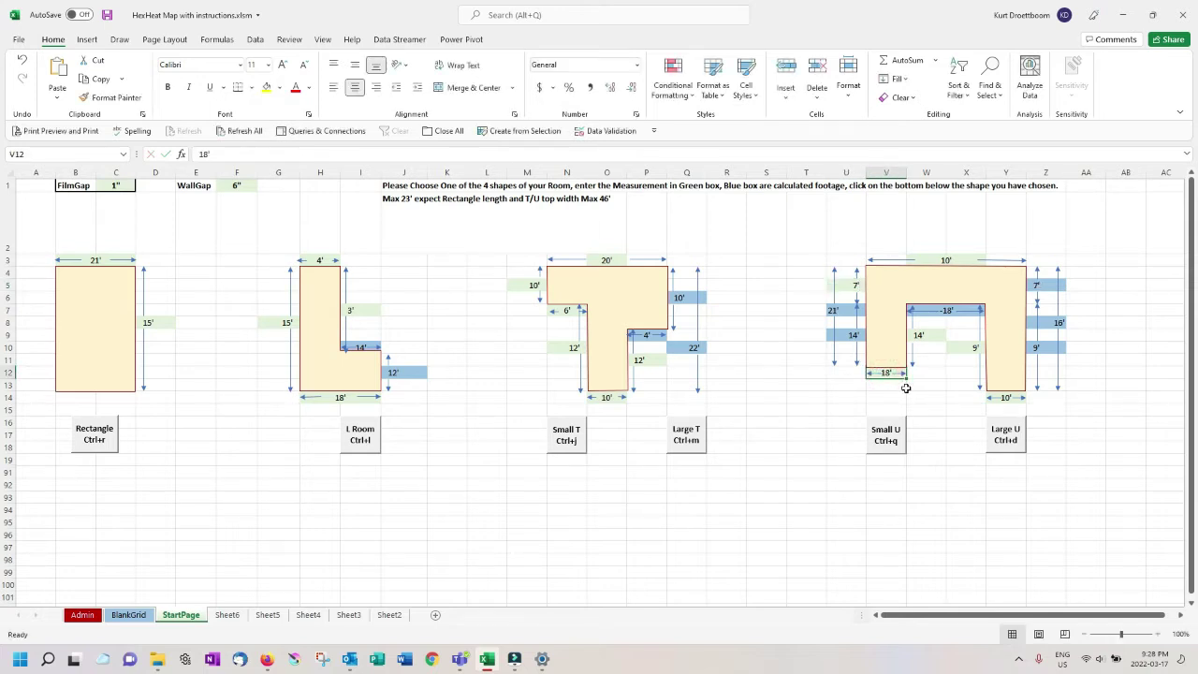
Step: Enter 42" bottom widths and 4' inner depths in the U-shape's green cells
text(42")
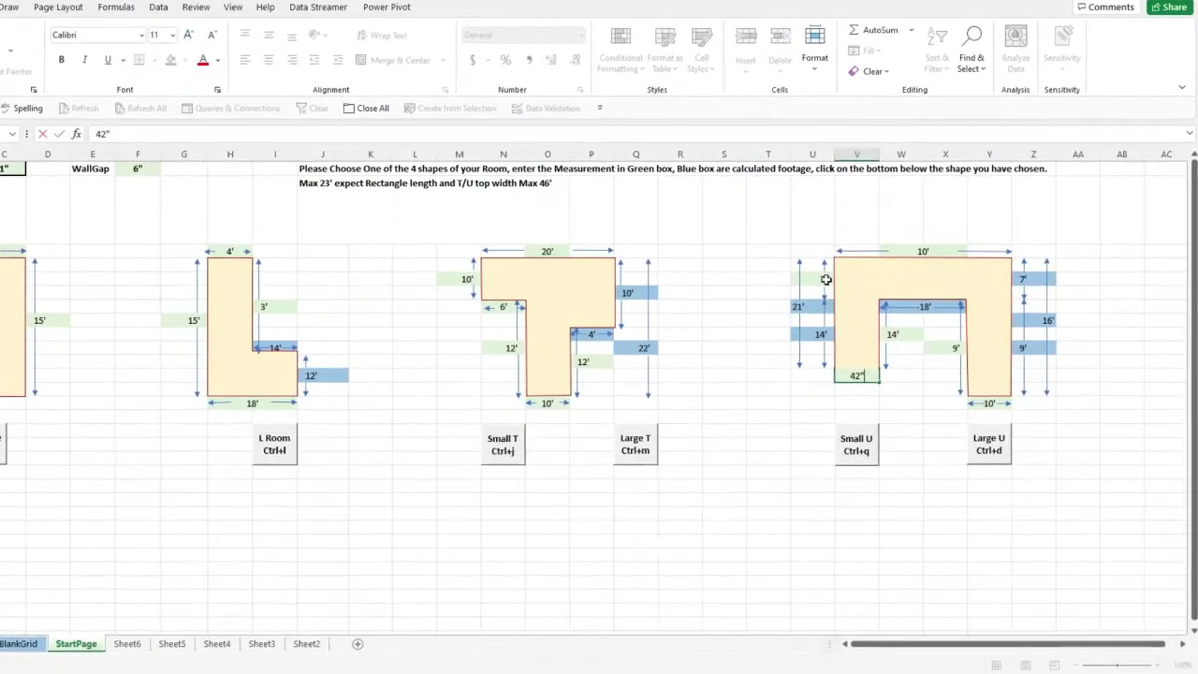
click(826, 278)
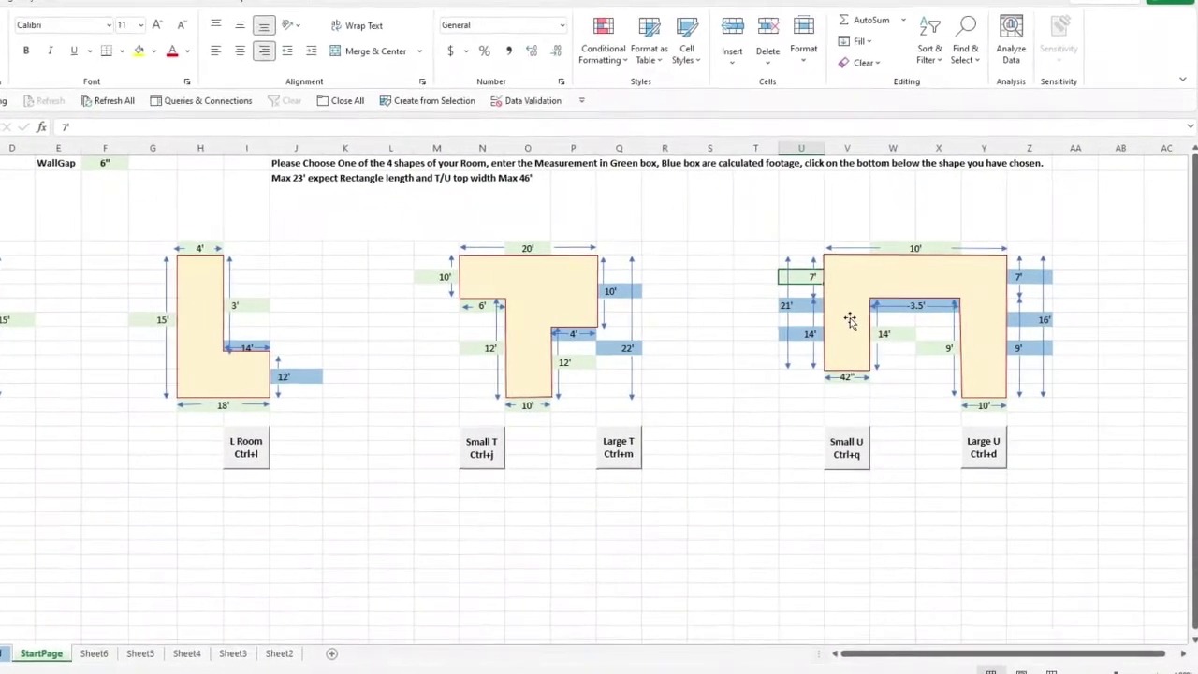
text(42")
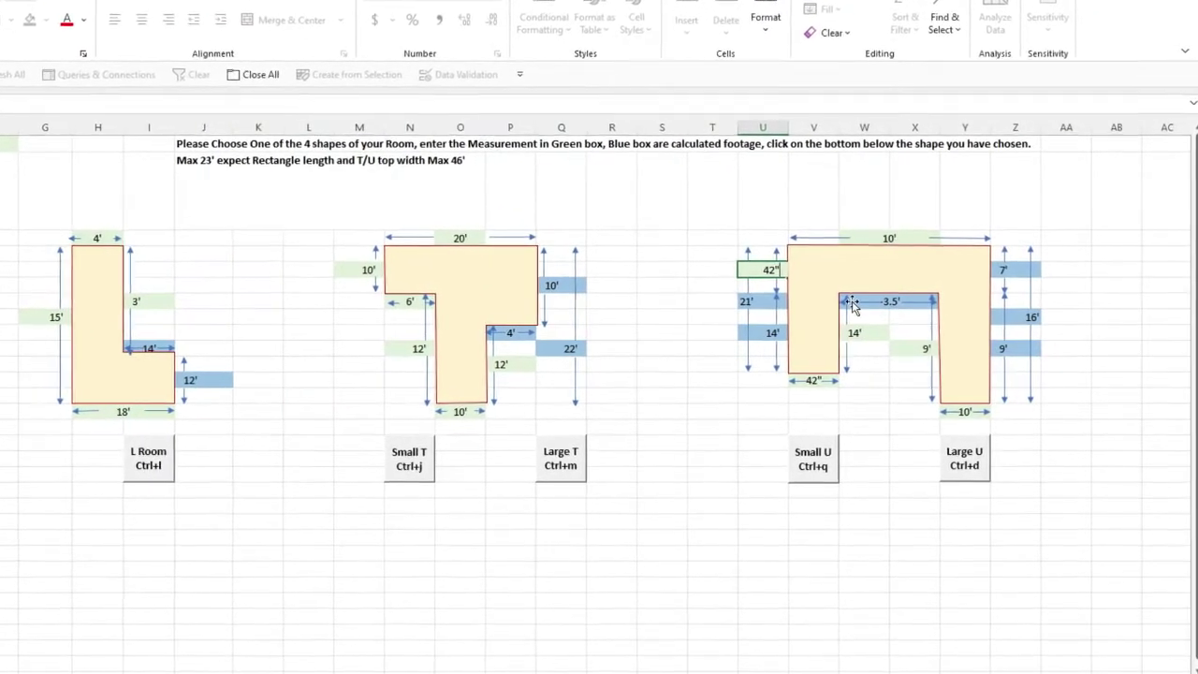
click(846, 338)
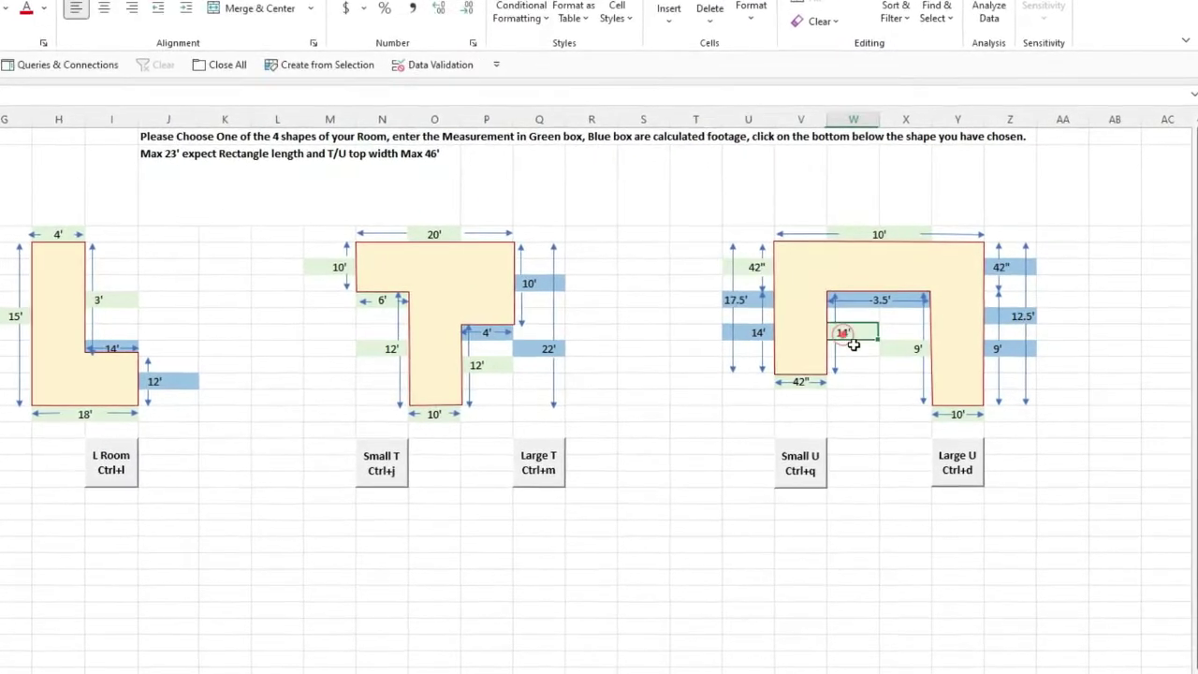
text(4')
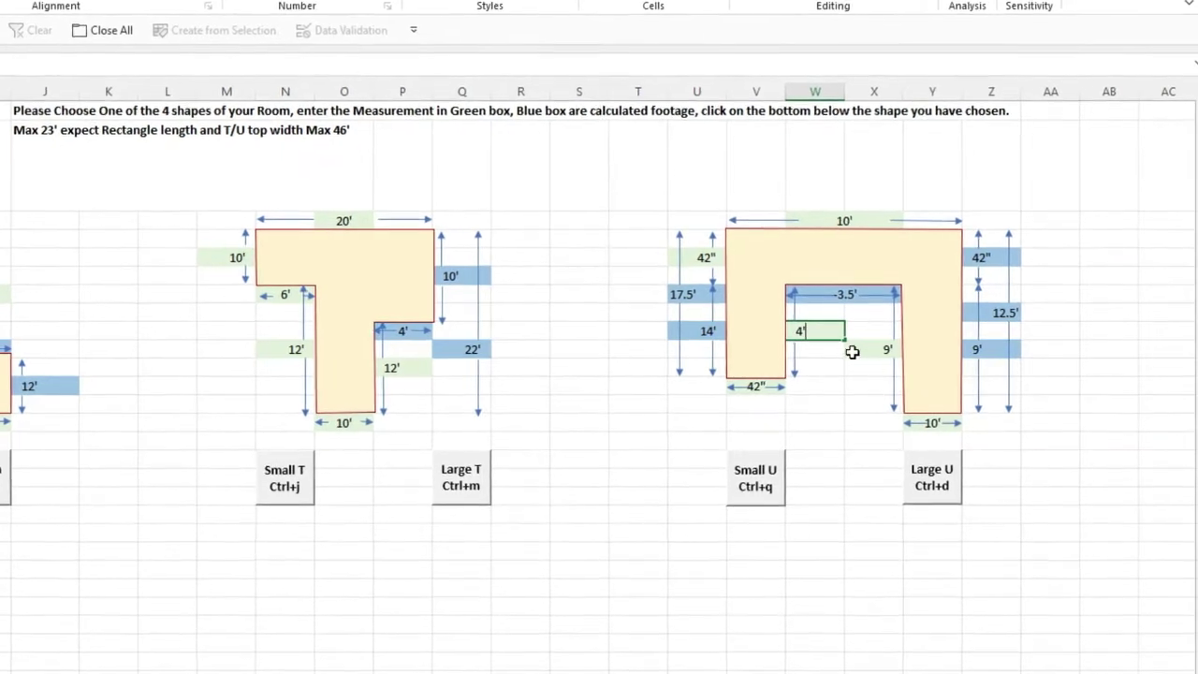
click(925, 424)
text(42")
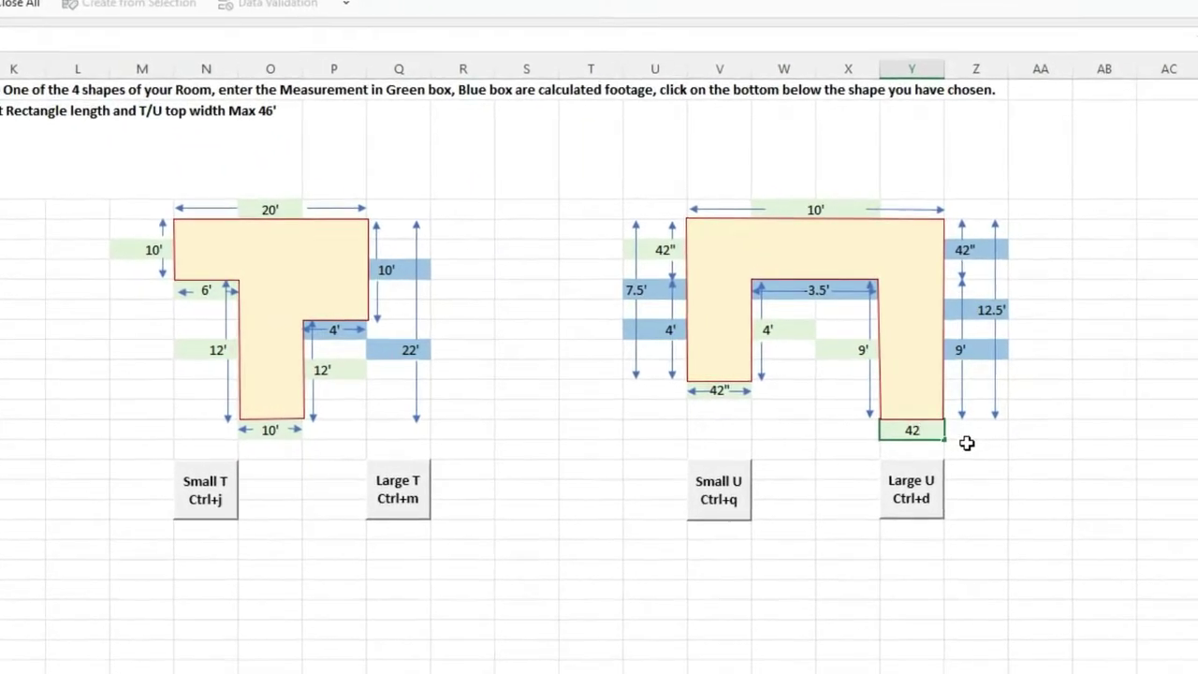
click(848, 351)
text(4')
click(805, 373)
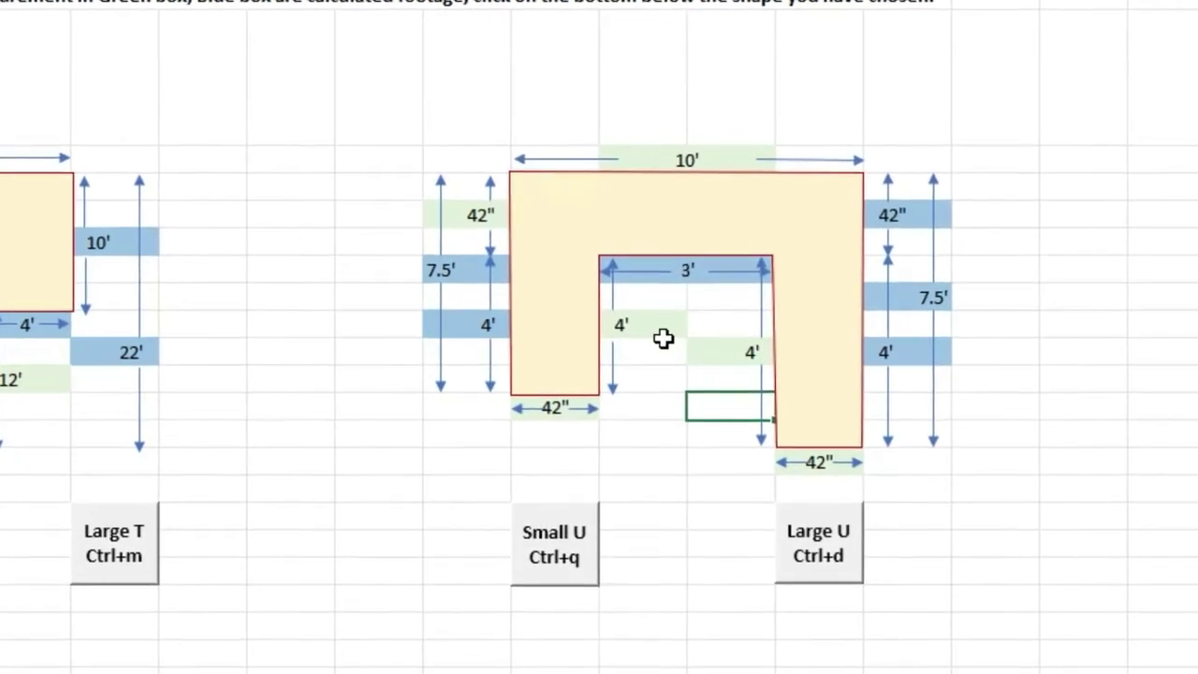
Step: Generate the Small U heating-film layout, then the Large U layout from StartPage
click(522, 561)
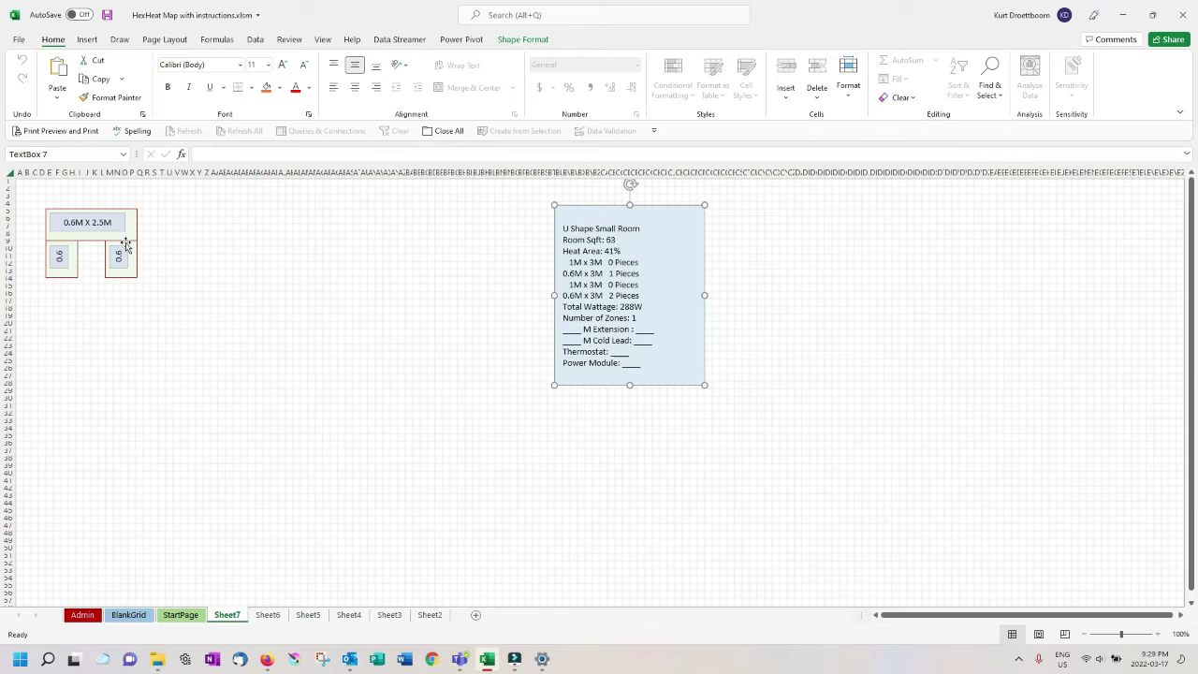
click(181, 617)
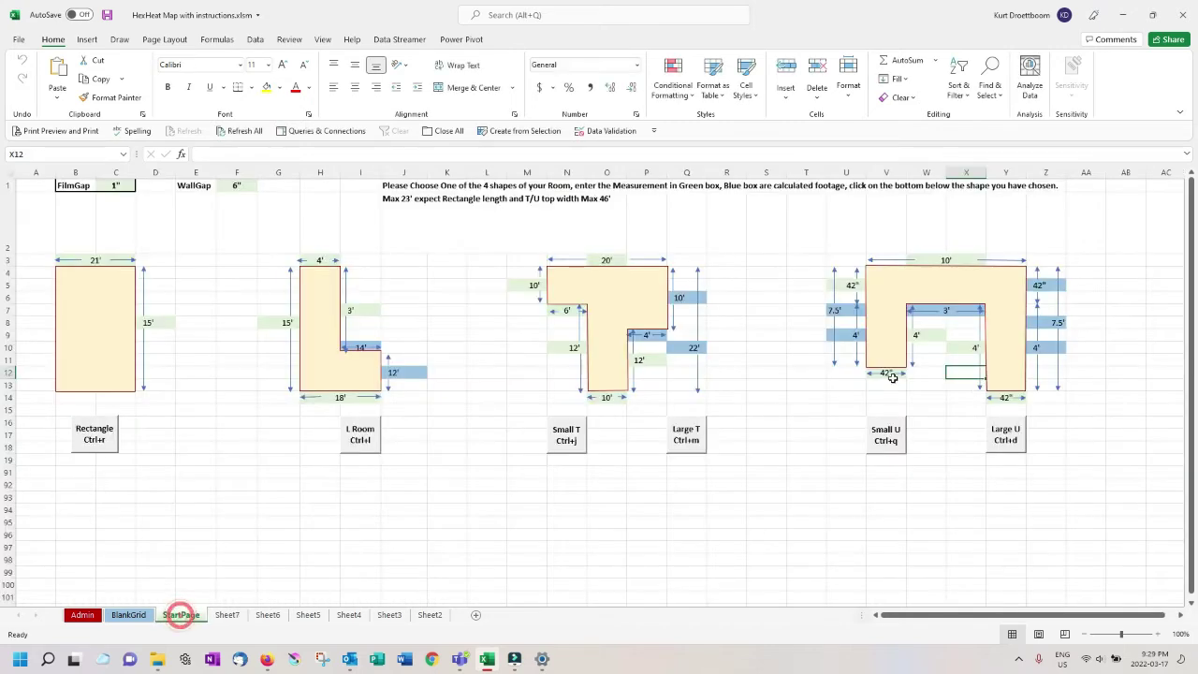
click(1005, 433)
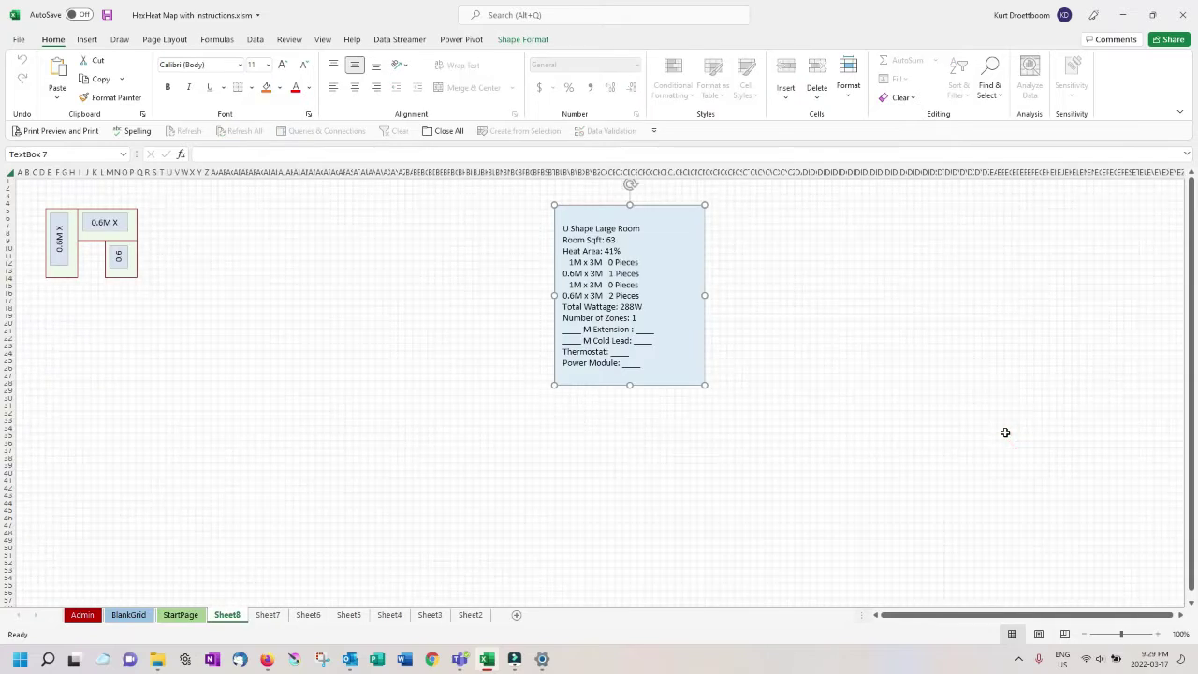
Step: Change the U shape's top width to 15' and regenerate the Large U layout
click(943, 261)
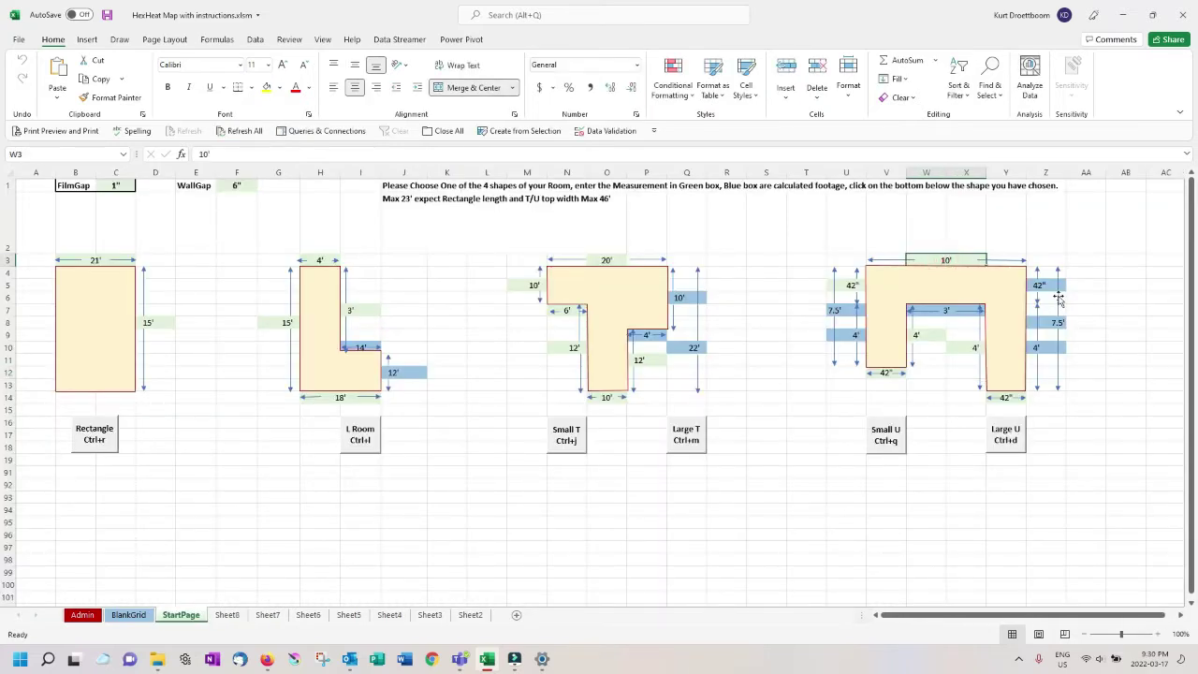
text(15)
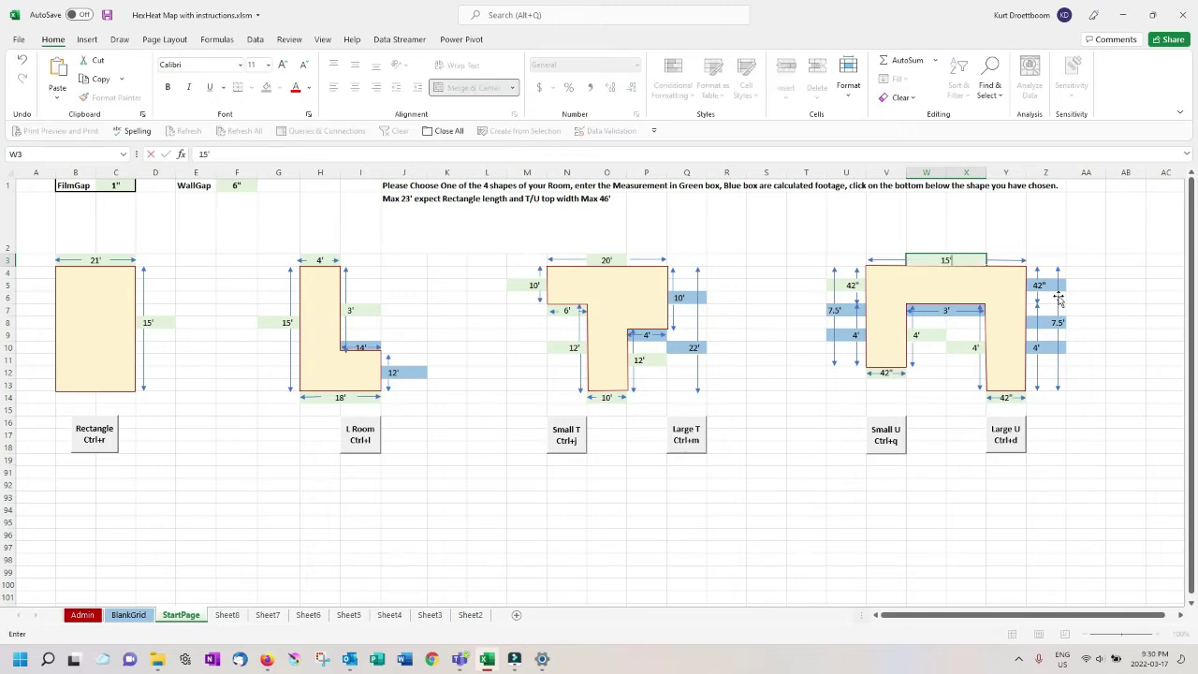
text(')
key(Tab)
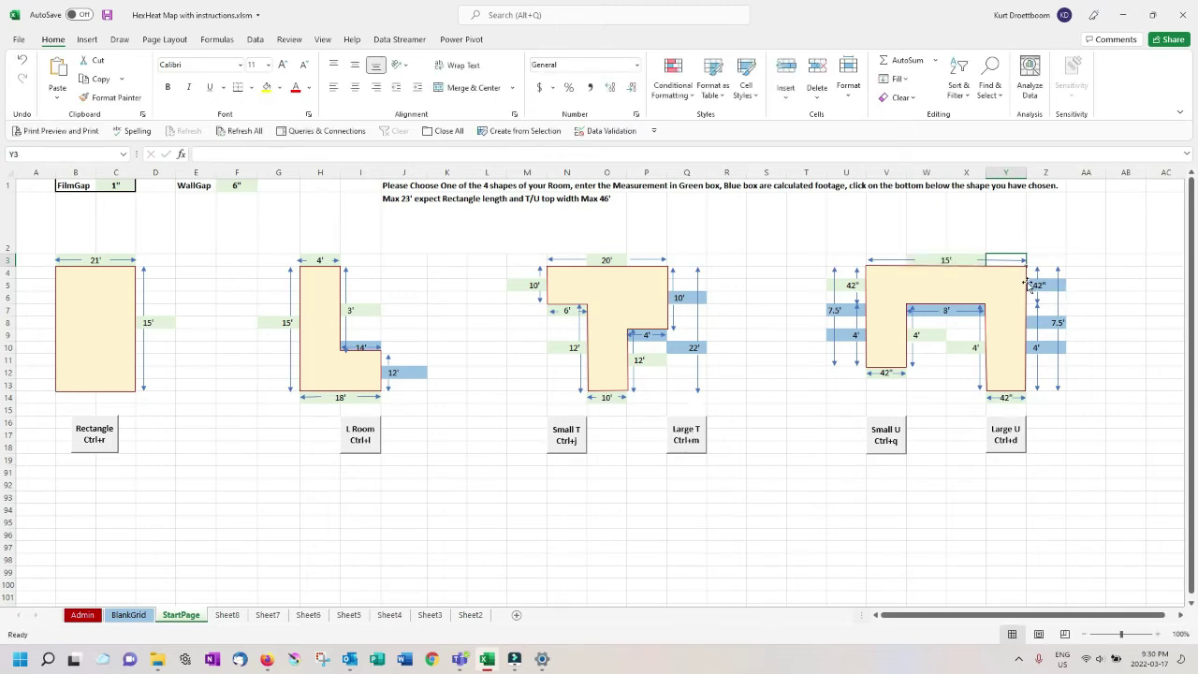
click(1005, 432)
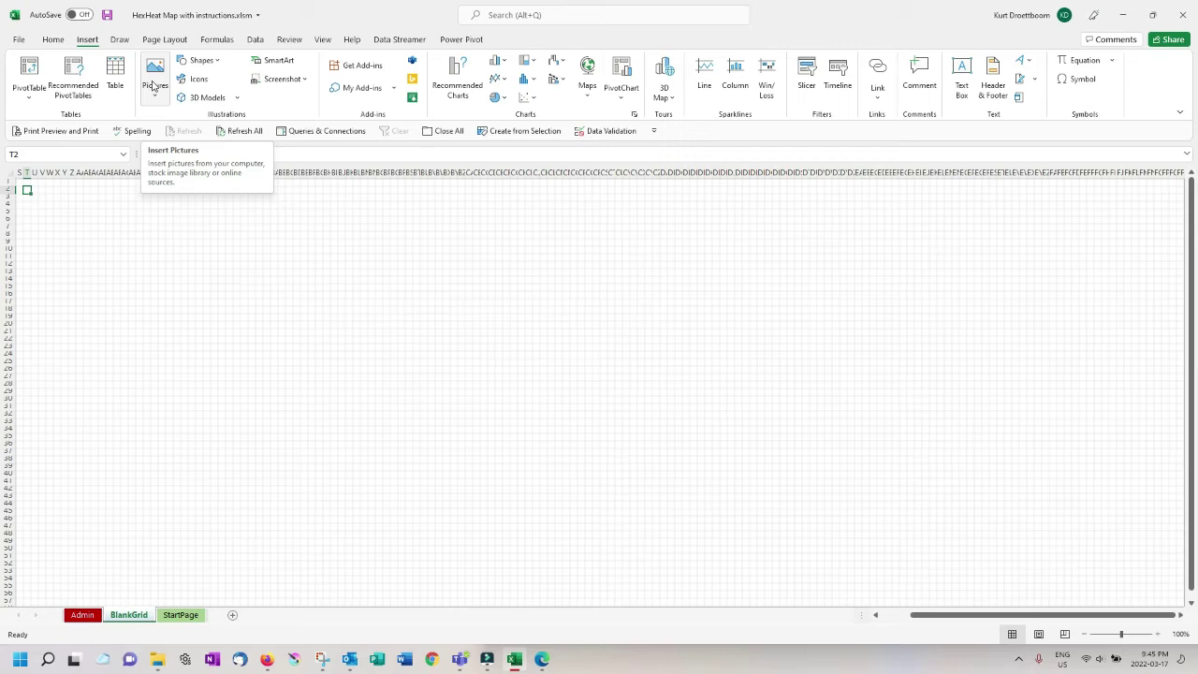
Step: Insert Desktop\floor plan2.jpg on BlankGrid and enlarge it to about 25.04 x 17.15 cm
click(154, 86)
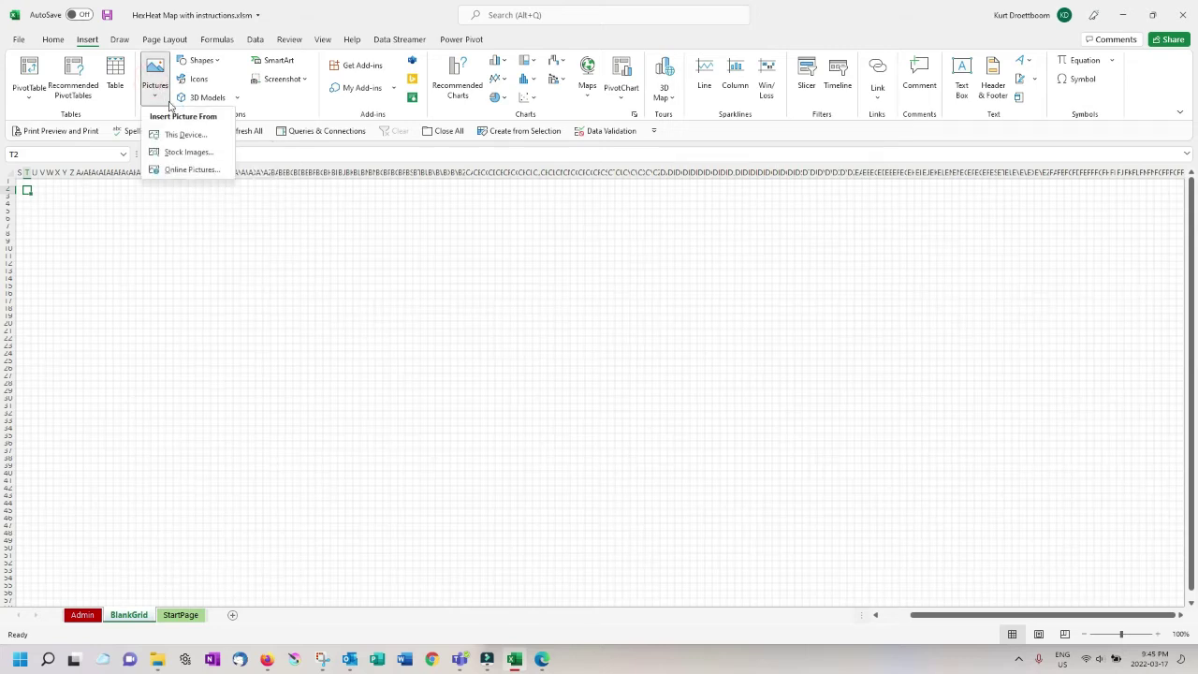
click(171, 134)
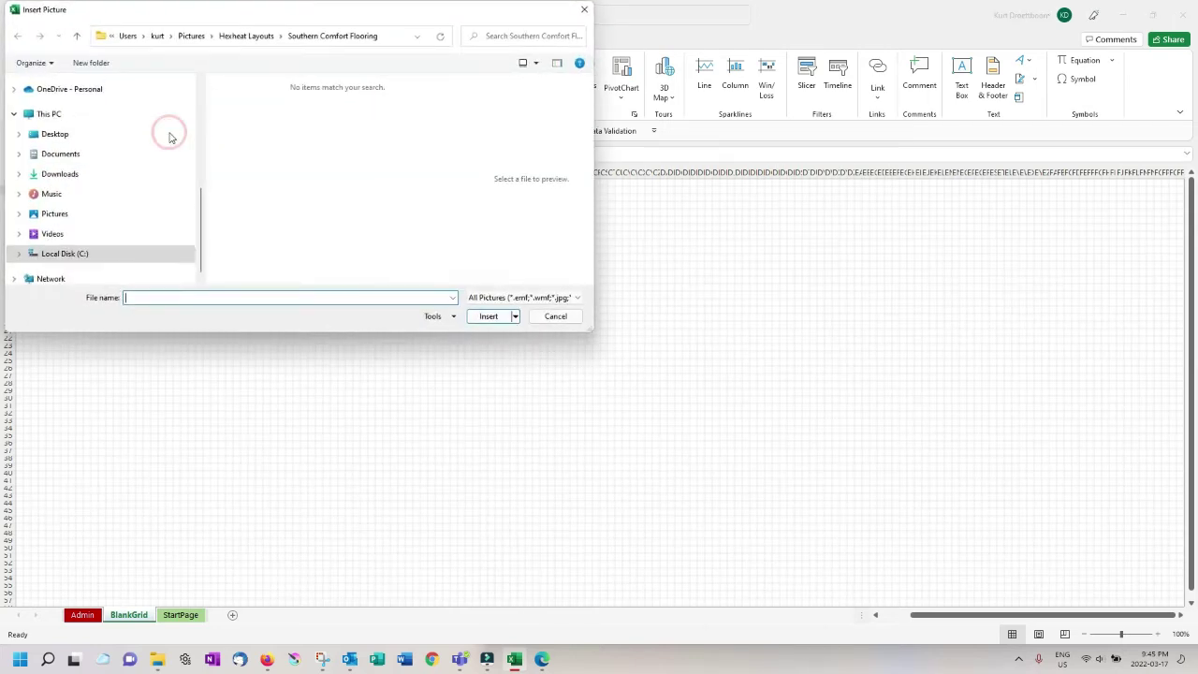
click(58, 134)
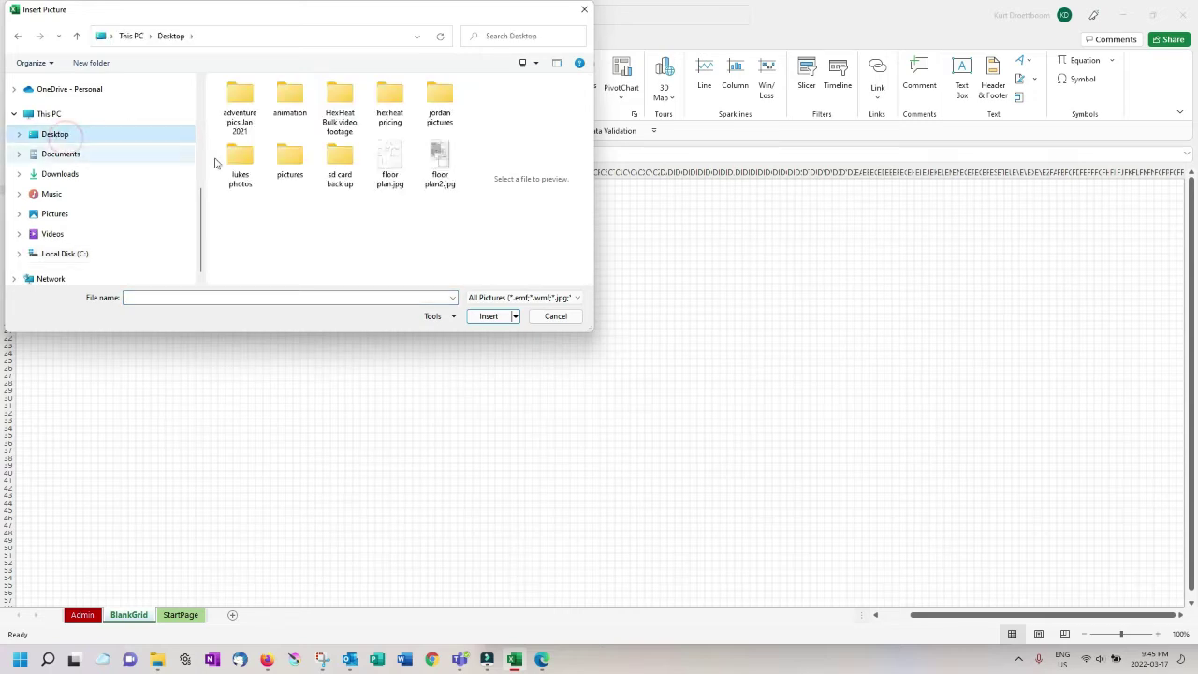
click(435, 163)
click(493, 317)
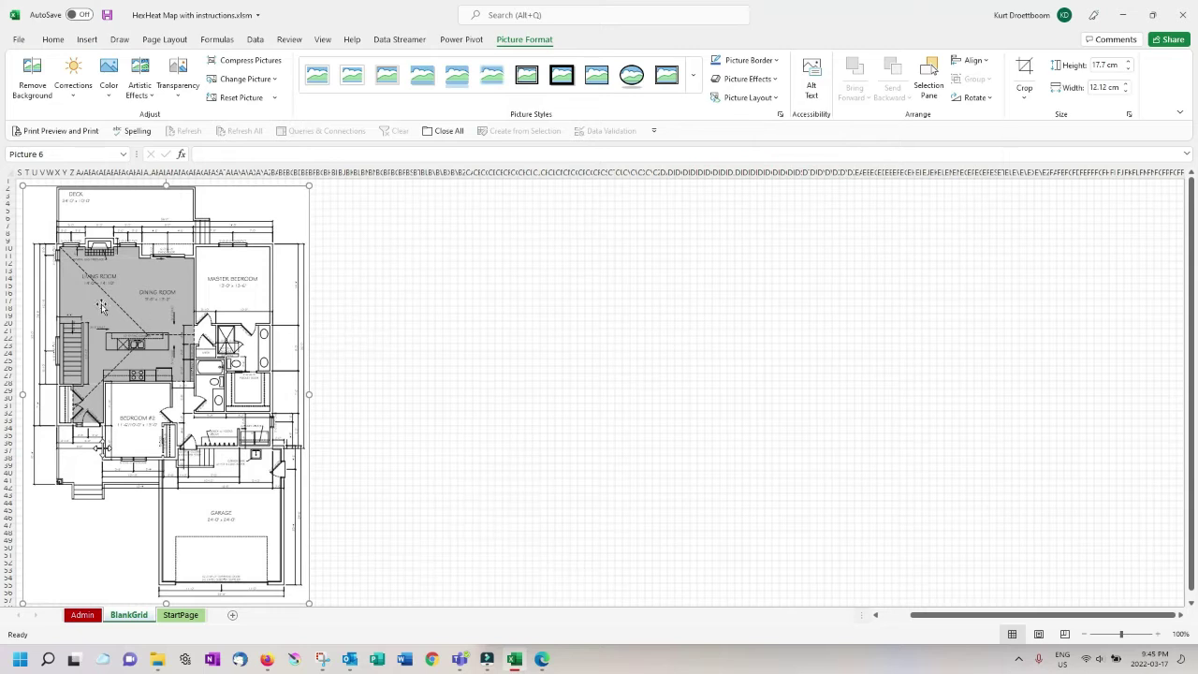
scroll(323, 566, down, 2)
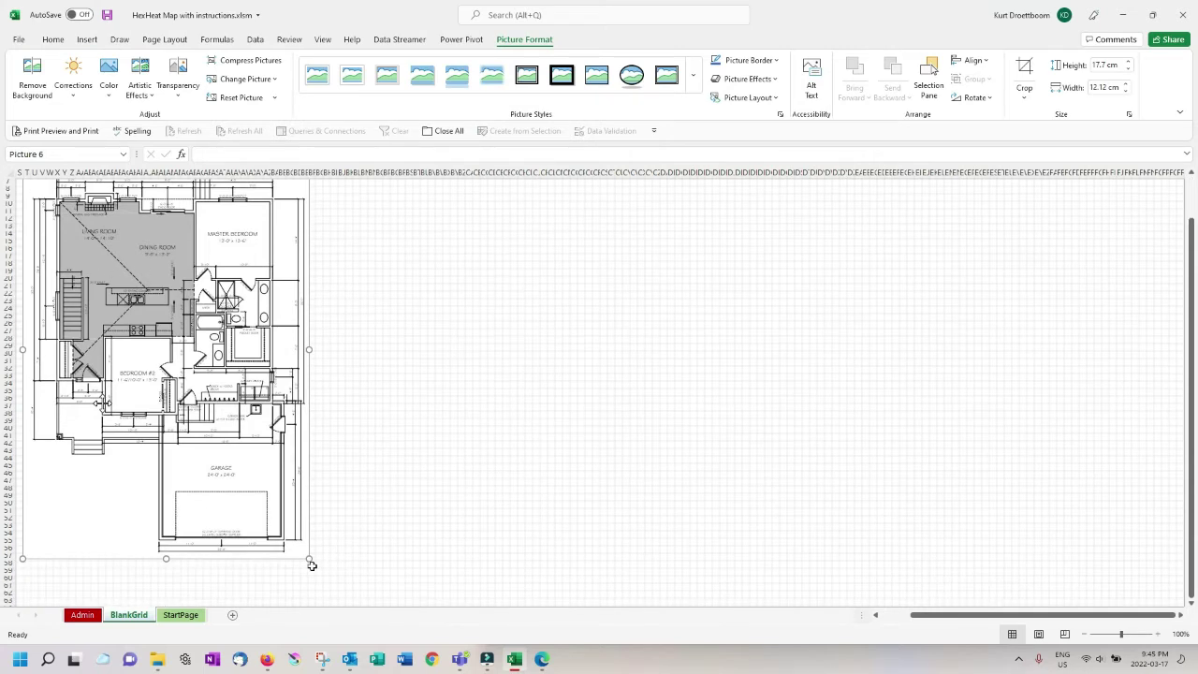
drag(309, 558, 427, 658)
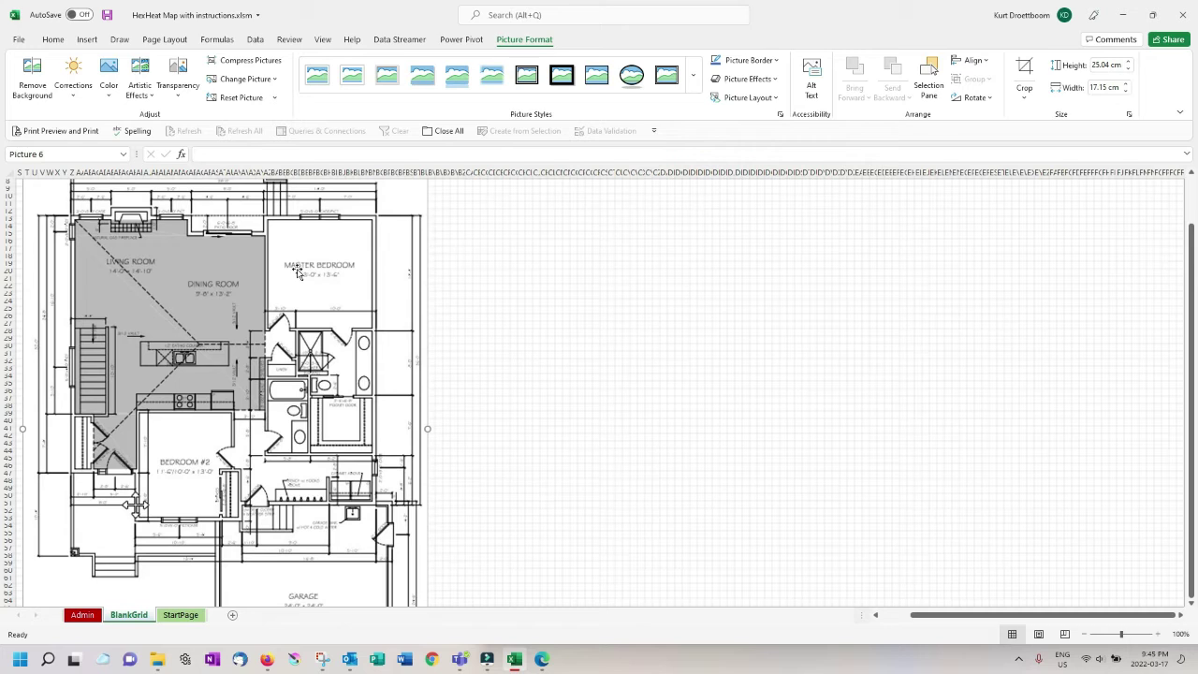
Step: Generate a Rectangle layout for a 13' by 13'6" room, then return to BlankGrid
click(181, 615)
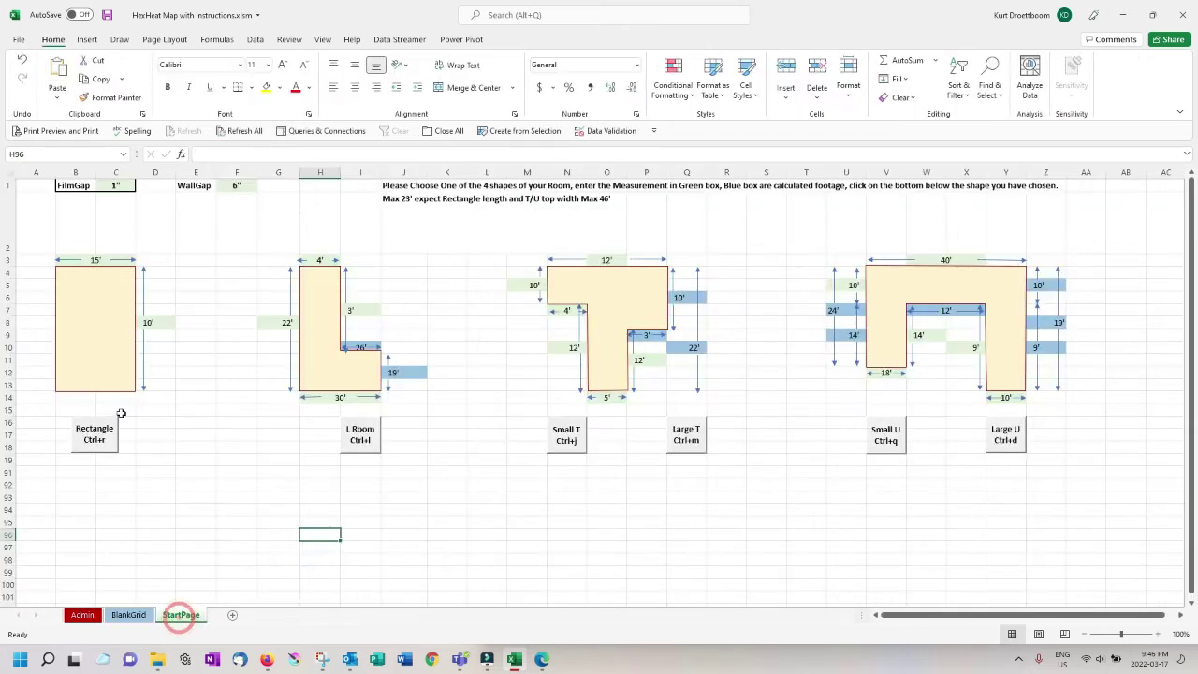
click(95, 261)
text(1)
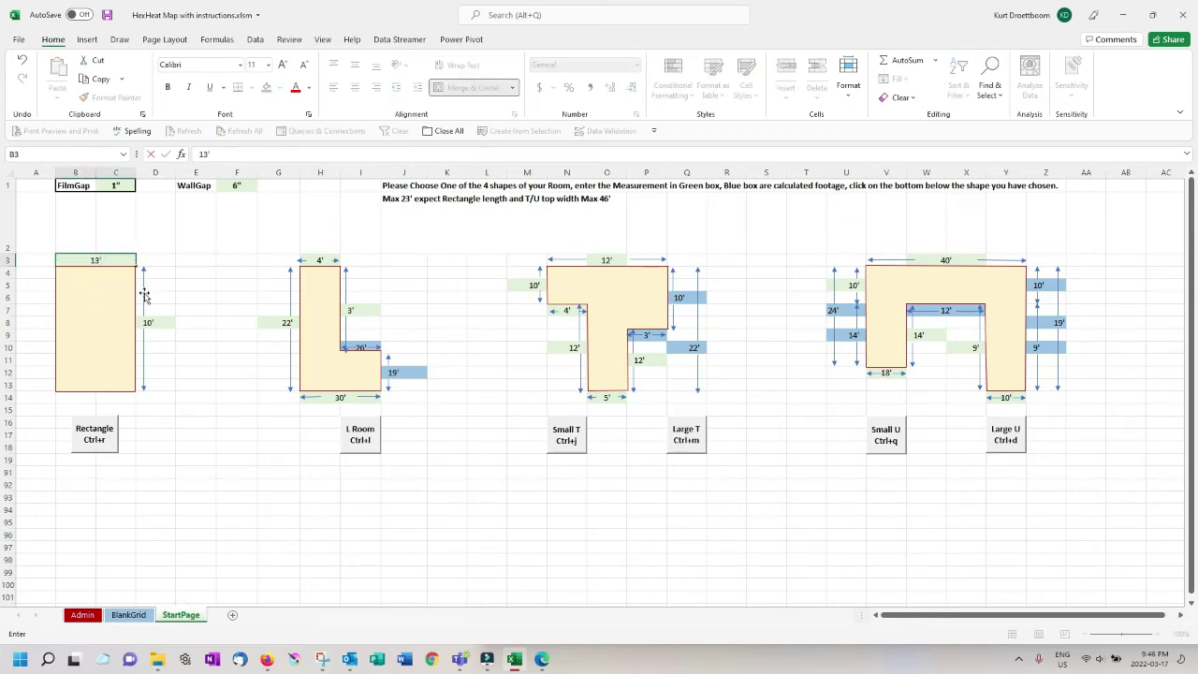
click(145, 322)
text(1)
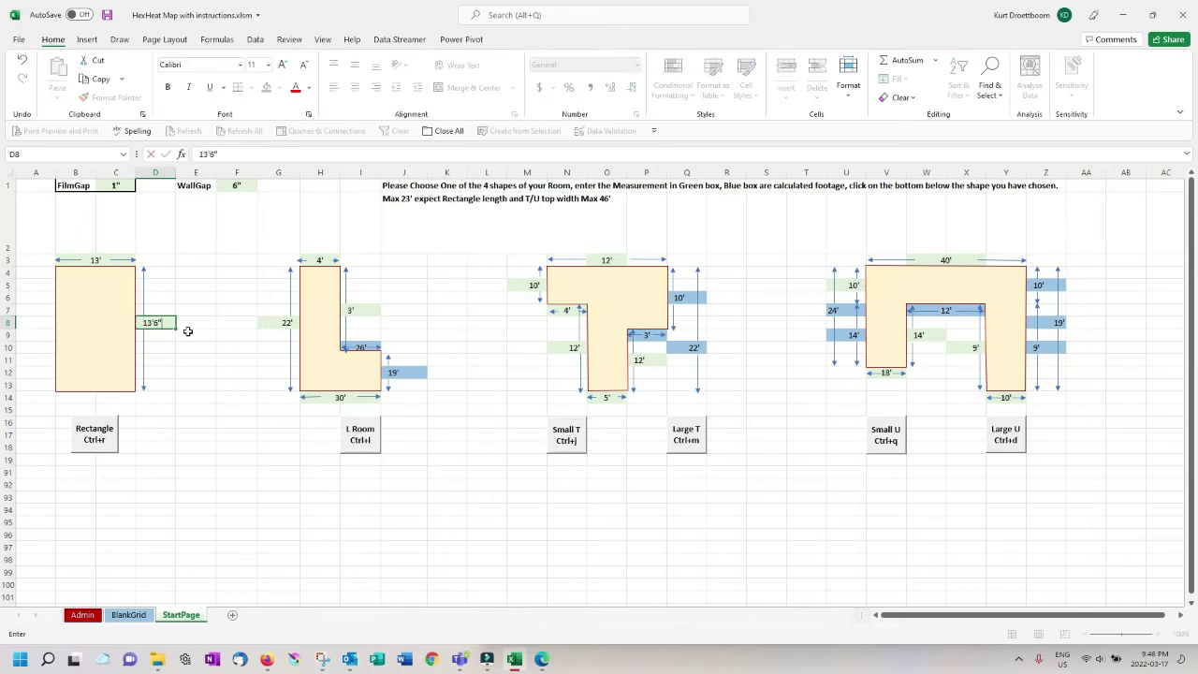
text(3'6")
click(118, 440)
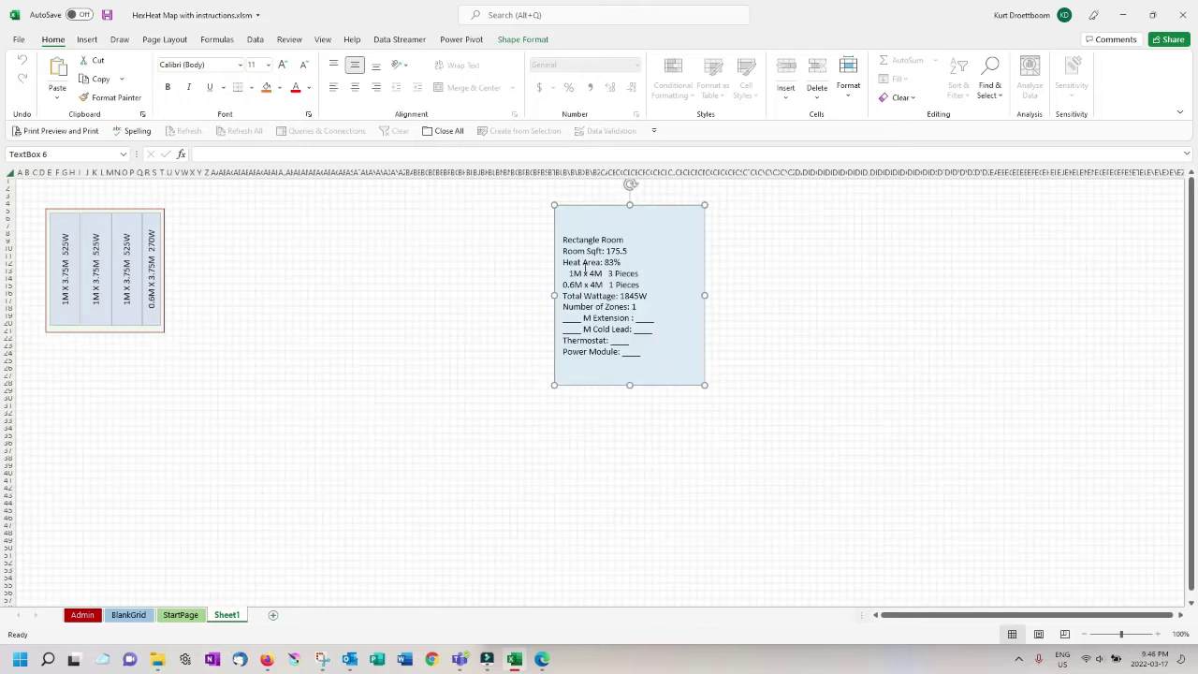
click(145, 615)
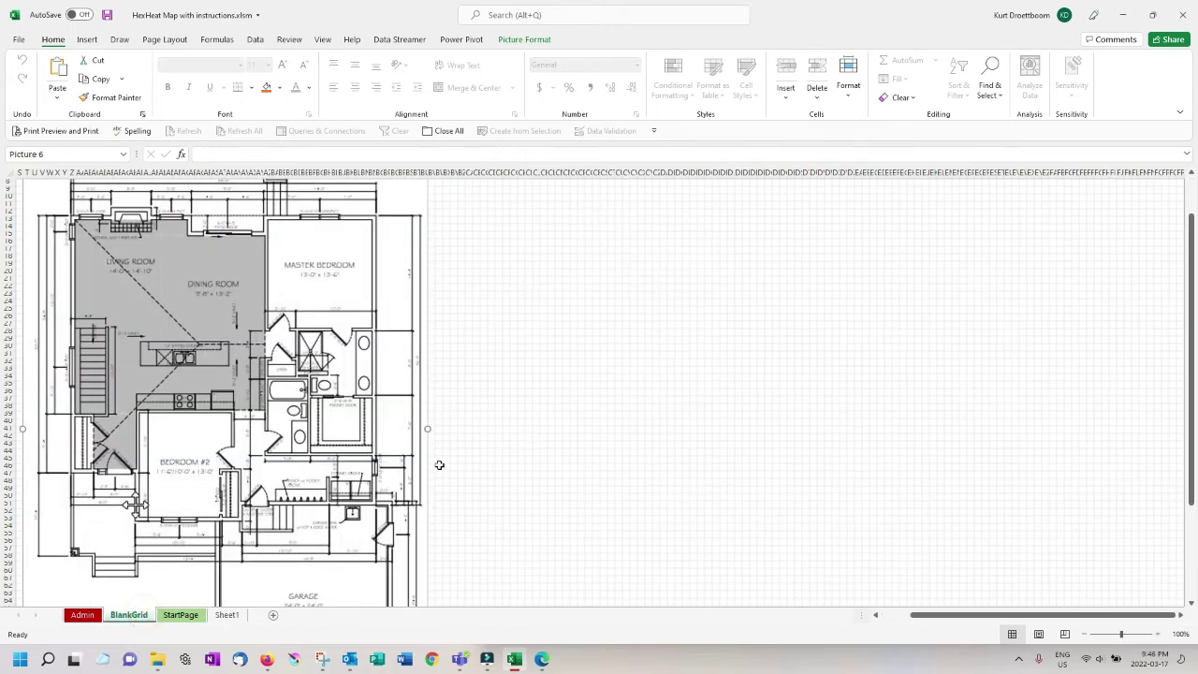
Step: Paste the four rectangle heating-film panels and move them together onto the floor plan
click(446, 228)
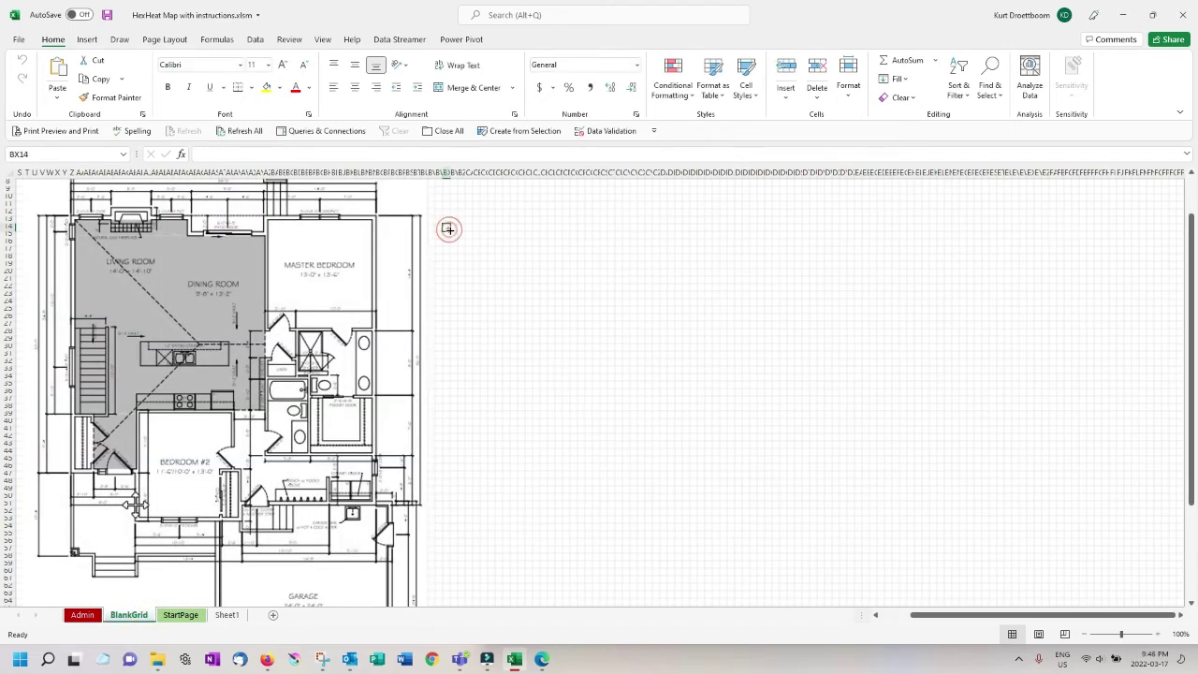
key(ctrl+v)
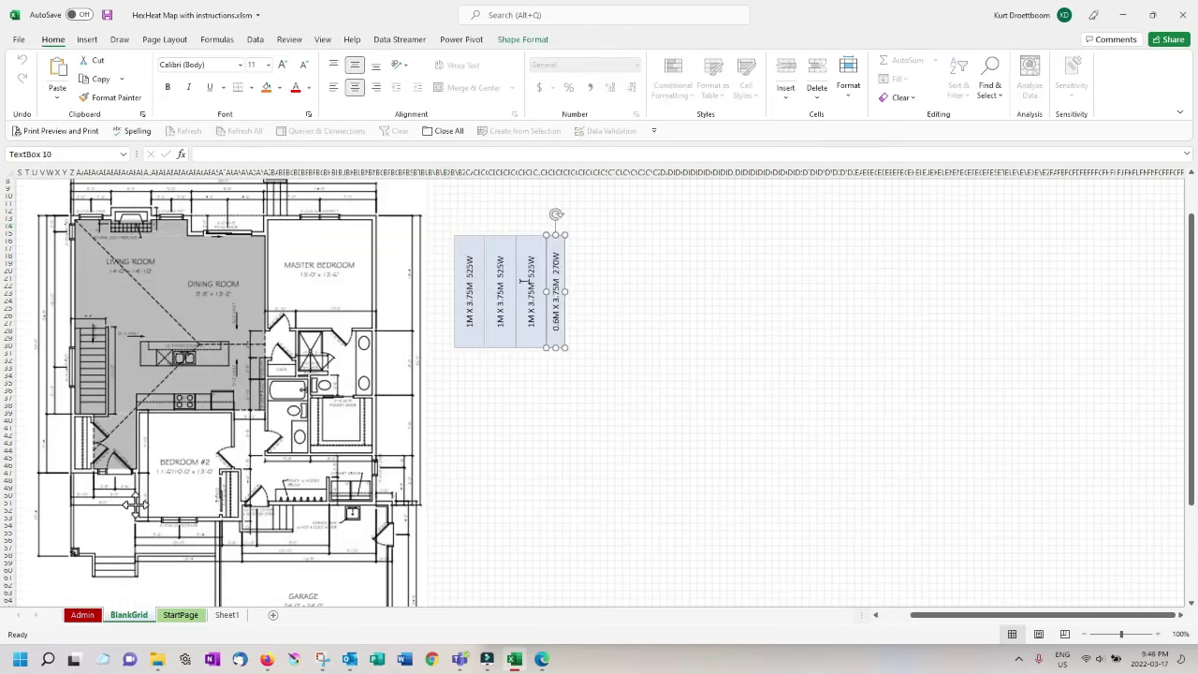
click(464, 258)
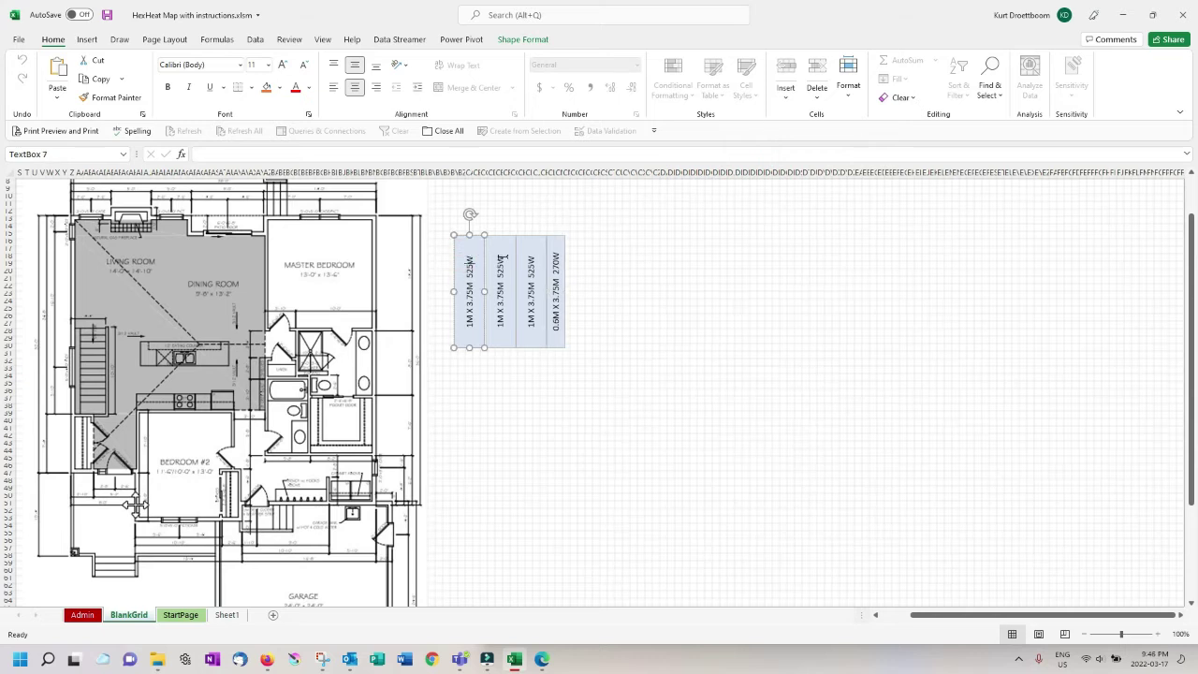
shift+click(501, 260)
shift+click(531, 259)
shift+click(554, 259)
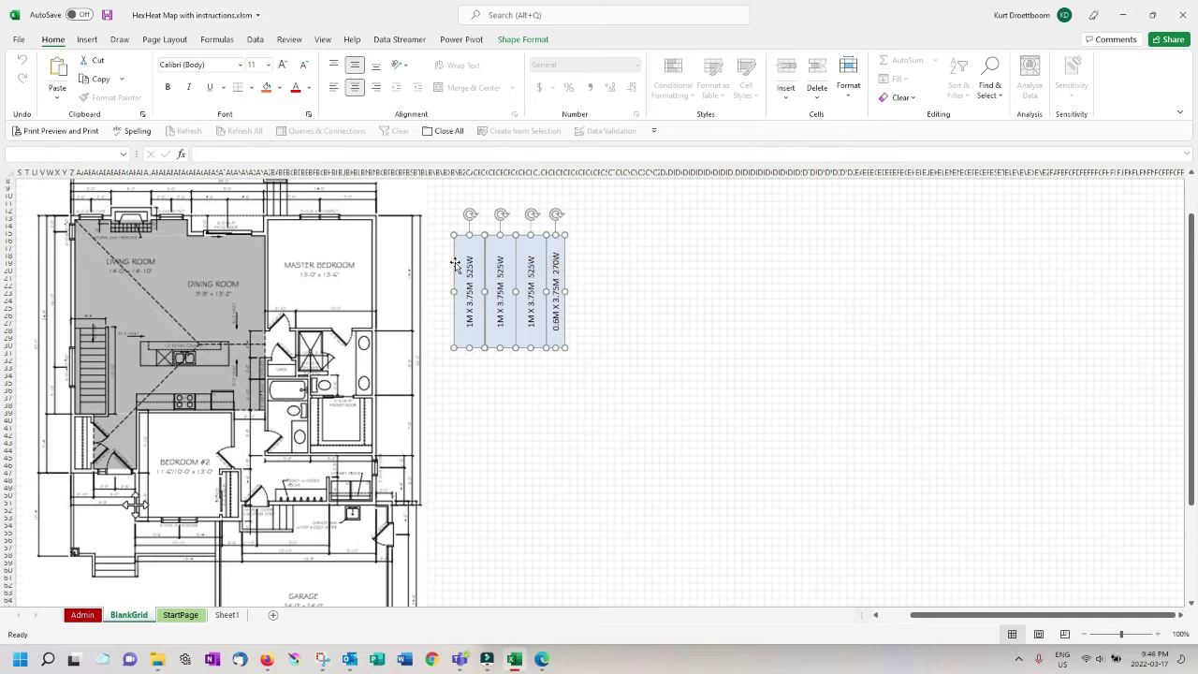
drag(454, 264, 272, 251)
Step: Enlarge and reposition the floor plan picture, zooming out to see the whole plan
scroll(437, 400, down, 2)
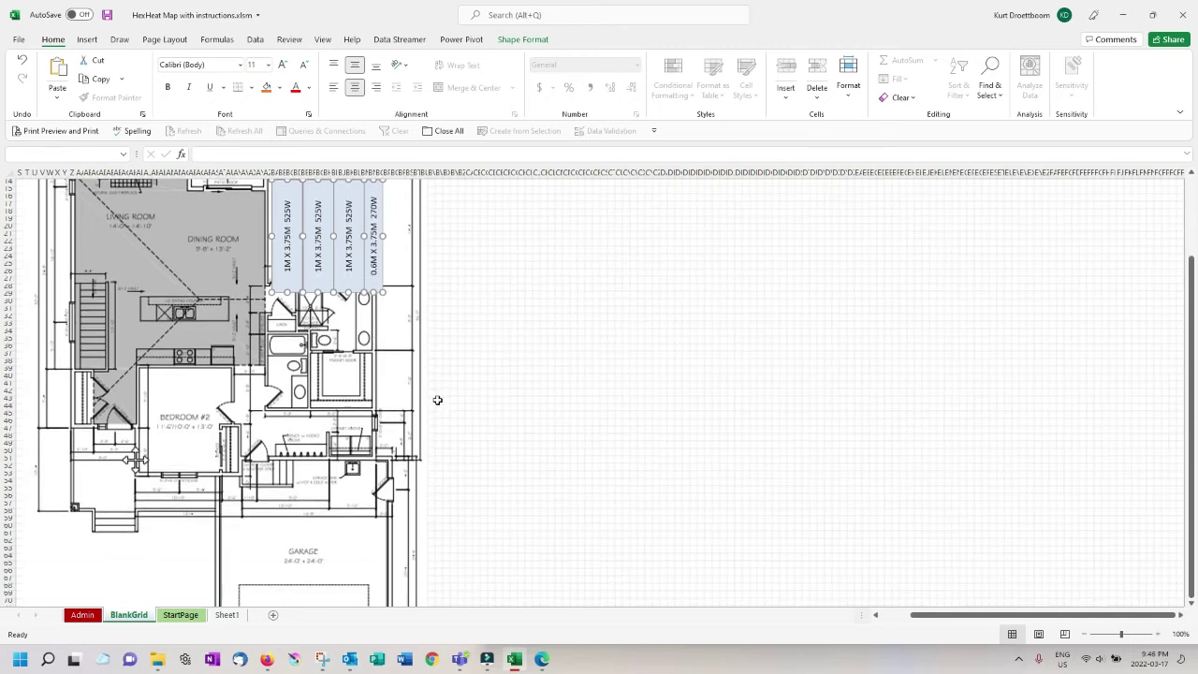
scroll(437, 401, down, 5)
click(406, 516)
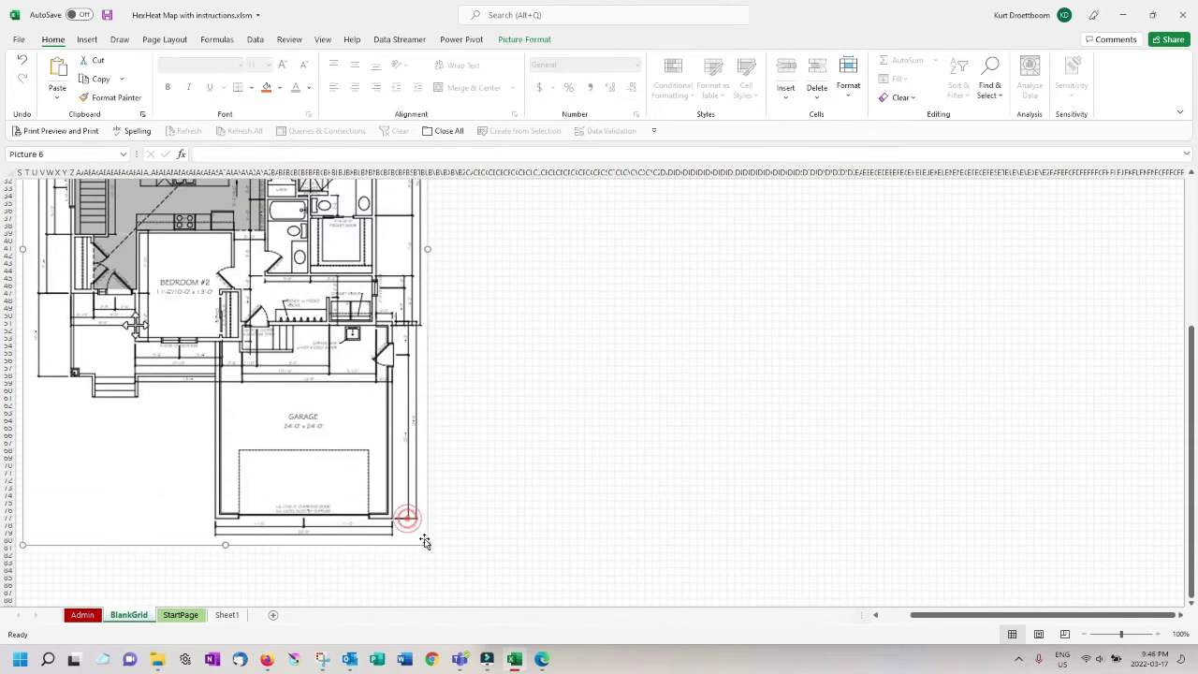
drag(427, 543, 456, 585)
click(1083, 634)
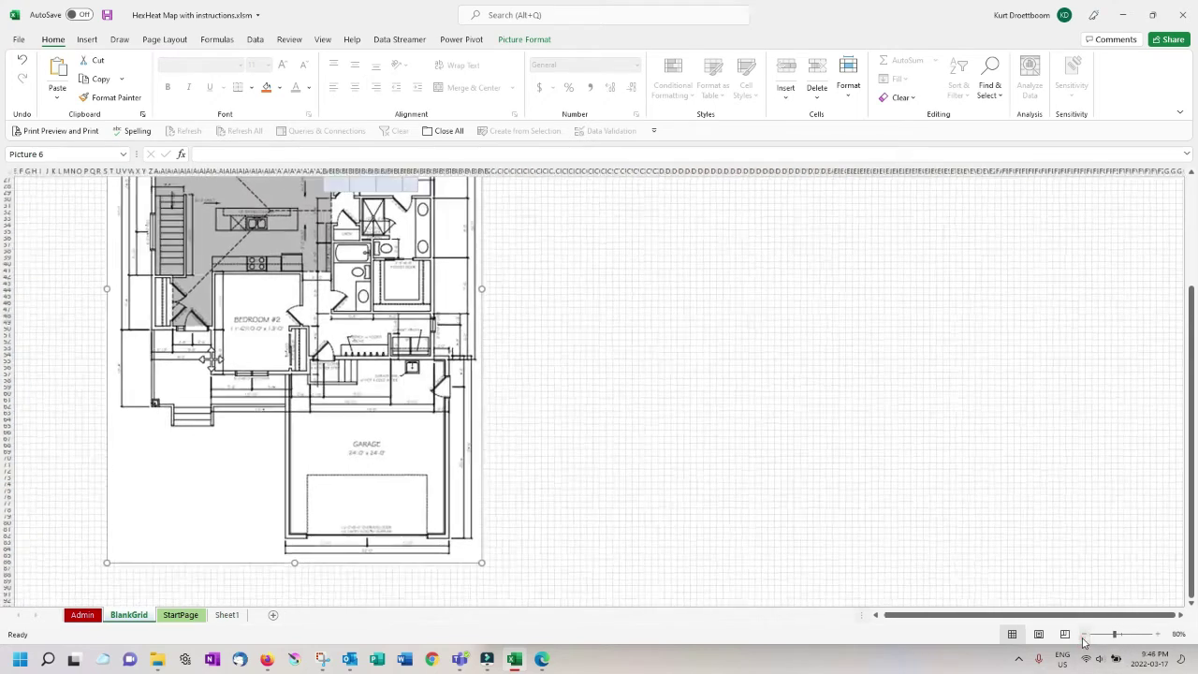
click(1083, 635)
click(1083, 634)
click(1083, 635)
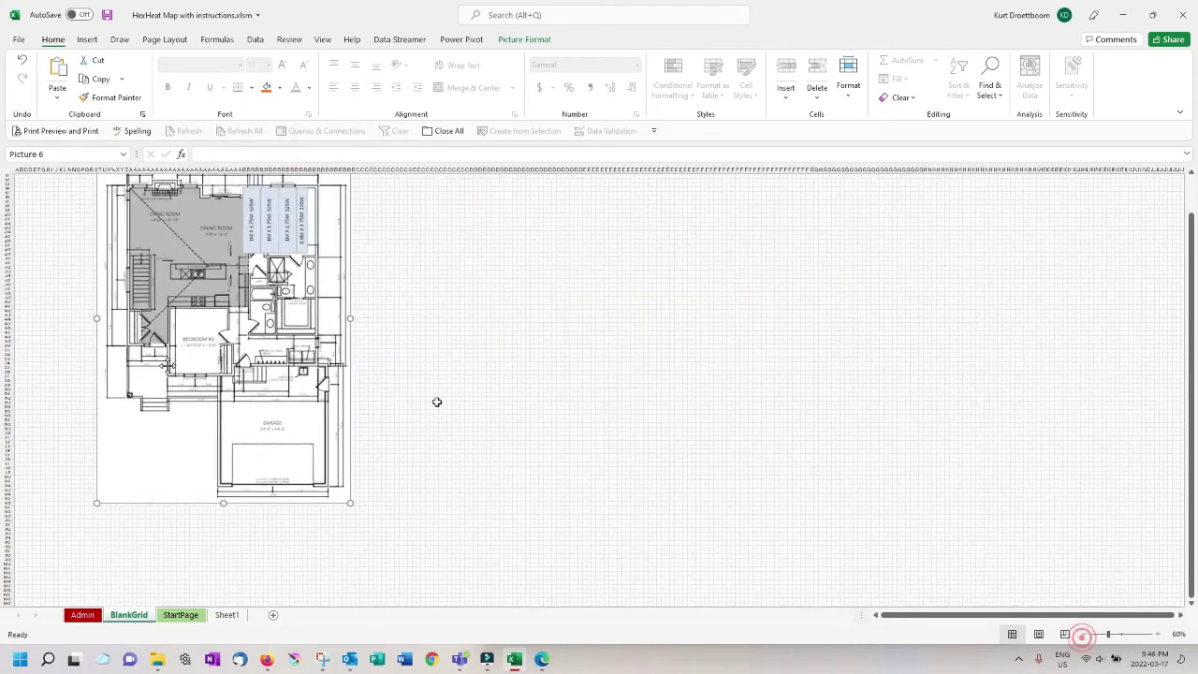
drag(350, 502, 349, 551)
drag(307, 466, 303, 454)
Step: Reposition the four film panels within the dining room and zoom in to check placement
click(254, 259)
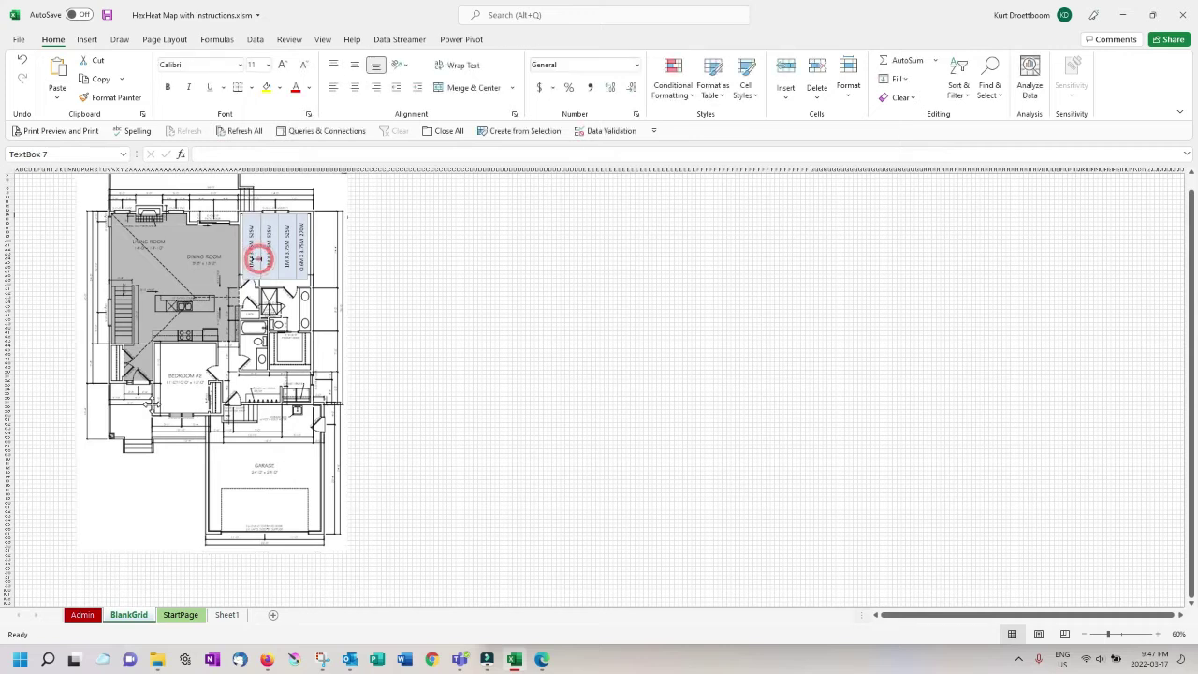
click(265, 259)
shift+click(270, 259)
shift+click(286, 258)
shift+click(300, 255)
drag(306, 262, 307, 267)
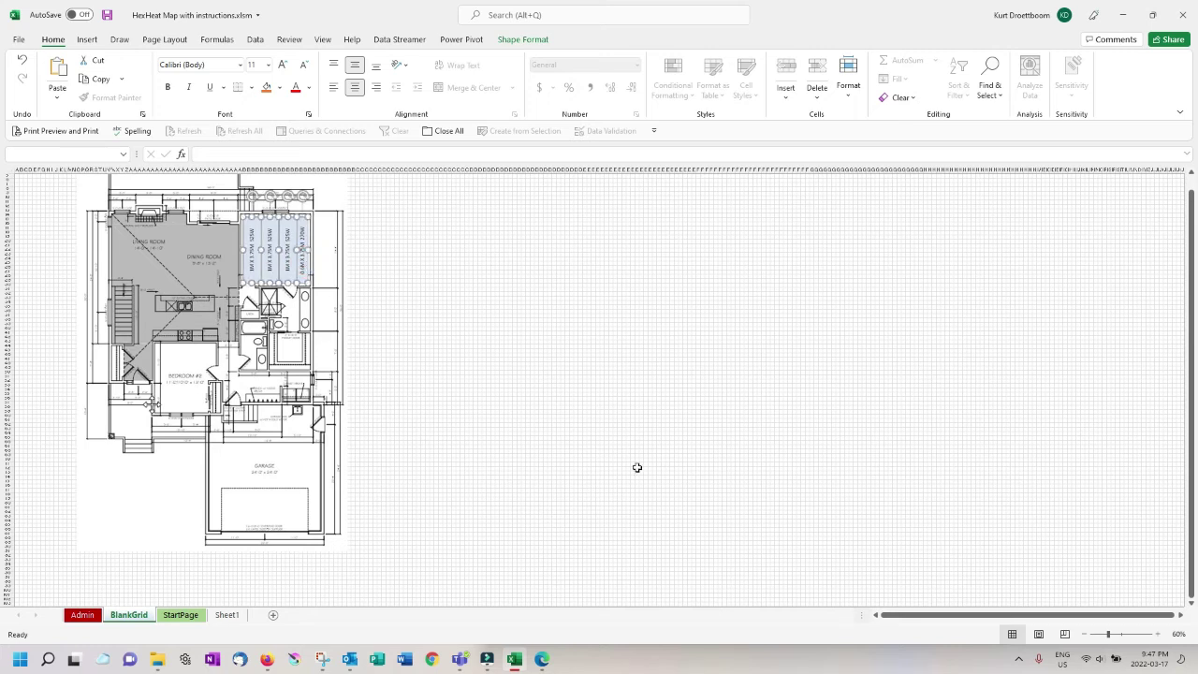
click(1156, 637)
click(1156, 637)
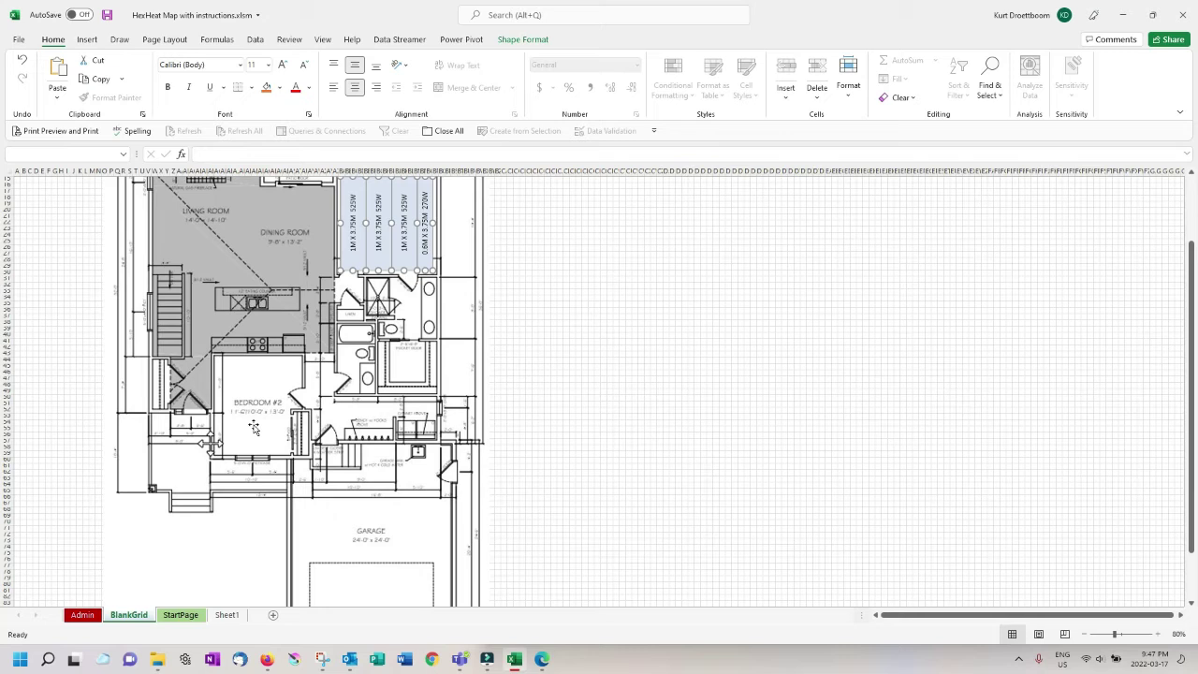
Step: Generate a second Rectangle layout for a 10' by 13' room (130 sqft, 1232W)
click(171, 615)
click(88, 261)
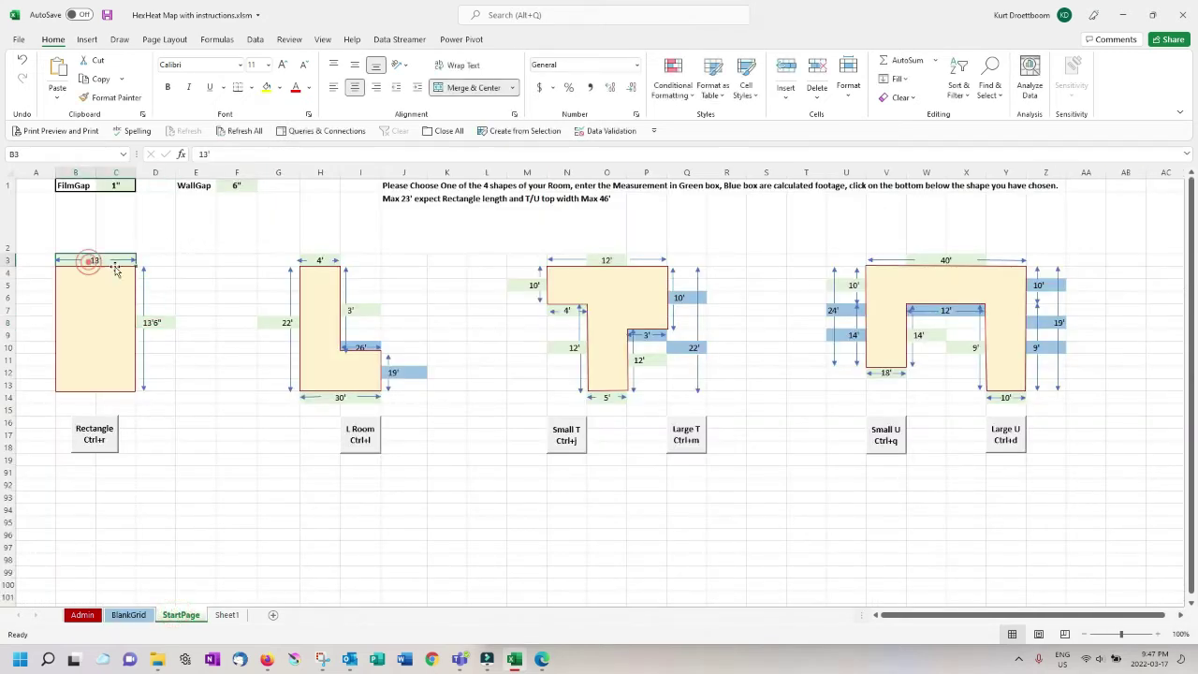
text(10')
click(153, 323)
text(13)
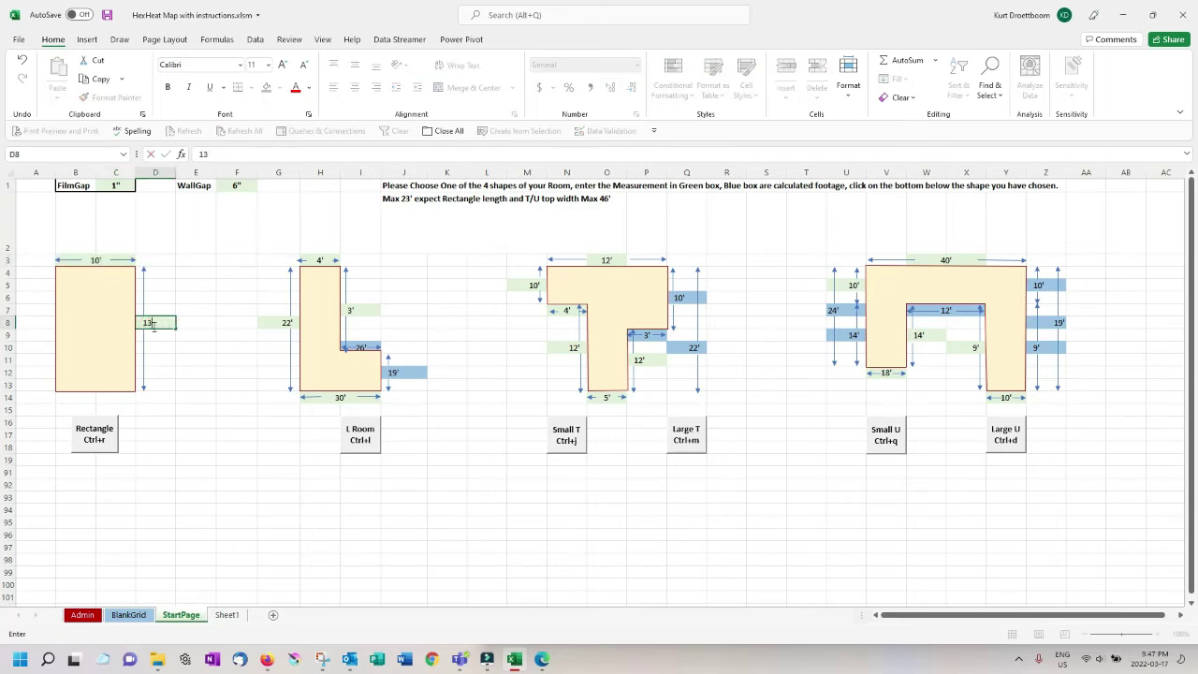
text(')
click(103, 435)
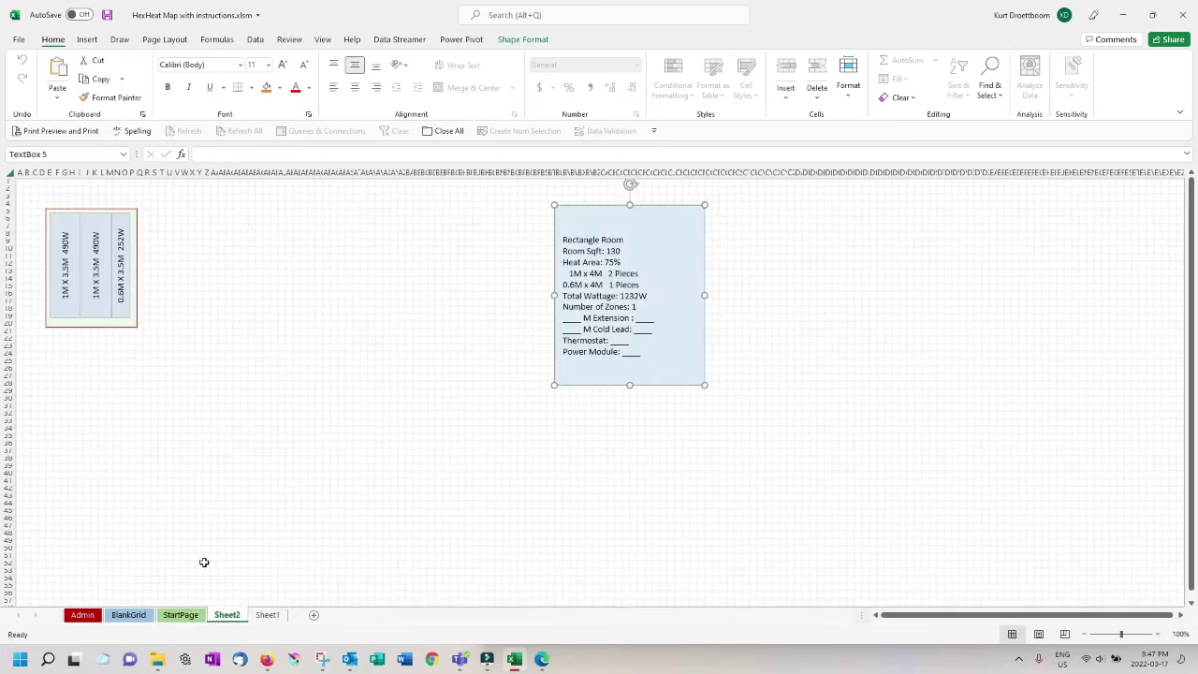
click(179, 621)
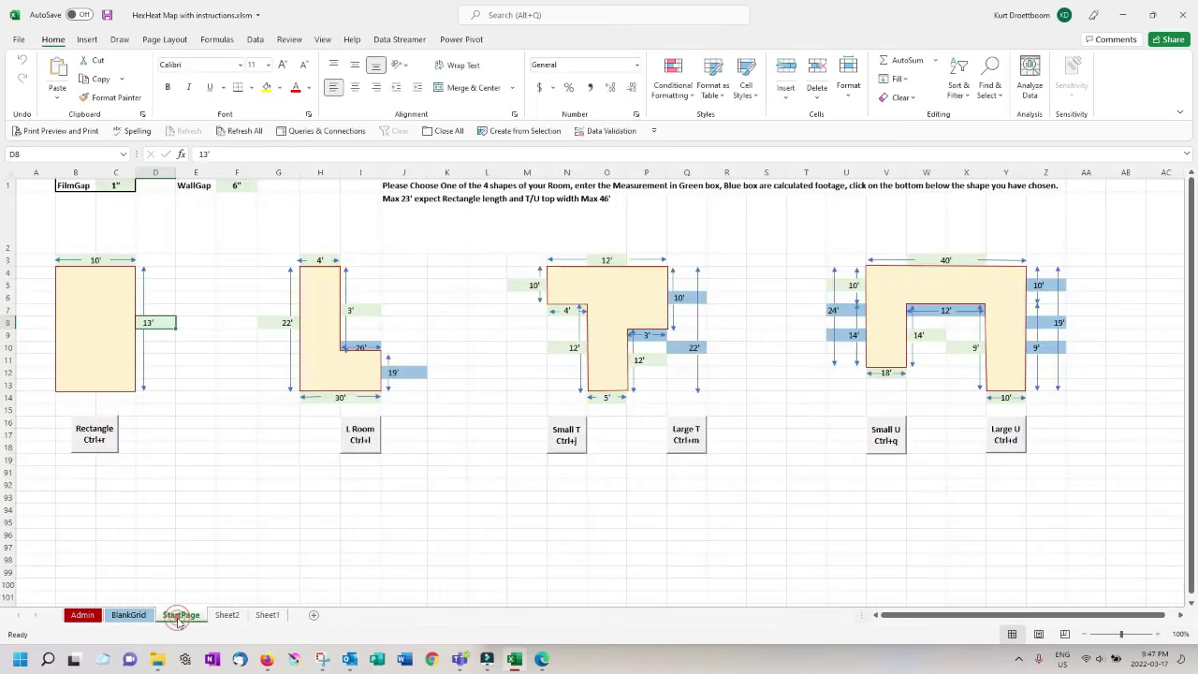
Step: Paste the three Bedroom #2 film strips on BlankGrid and drag them onto Bedroom #2
click(131, 615)
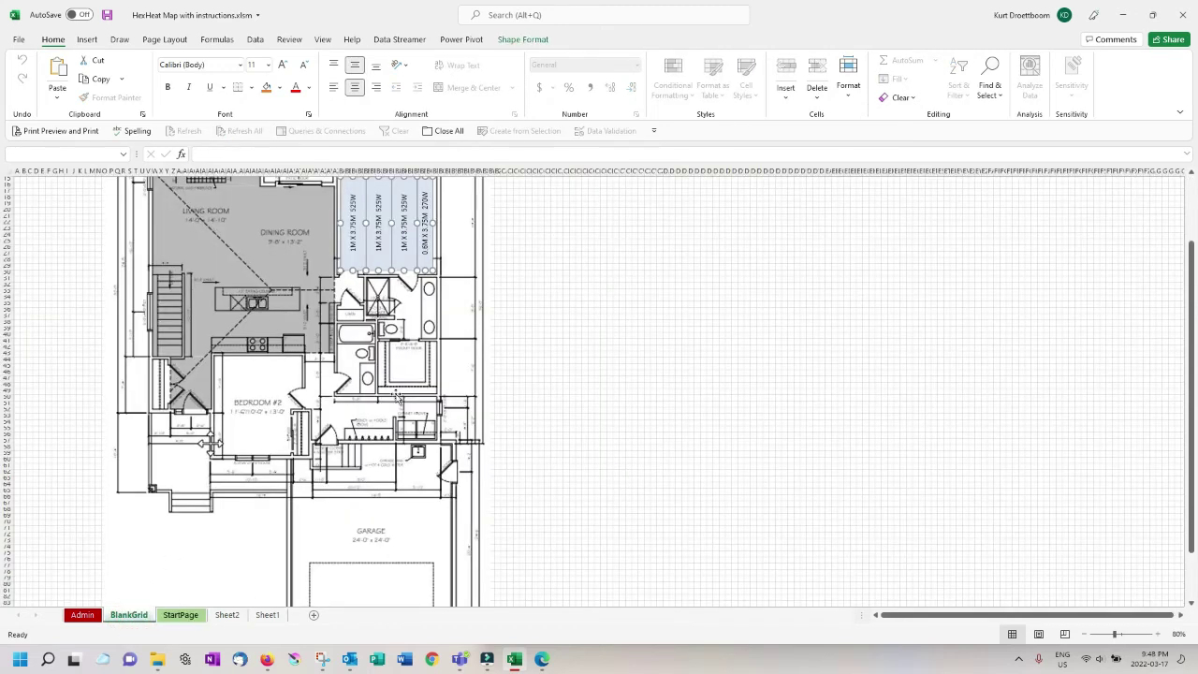
click(516, 380)
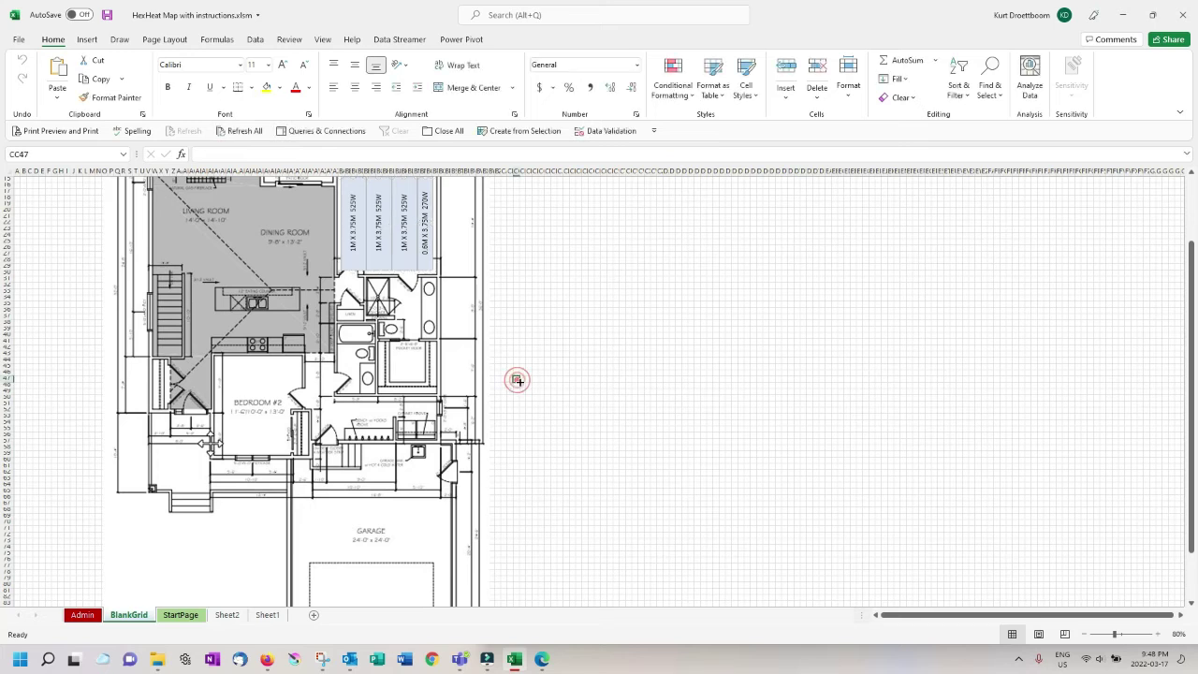
key(ctrl+v)
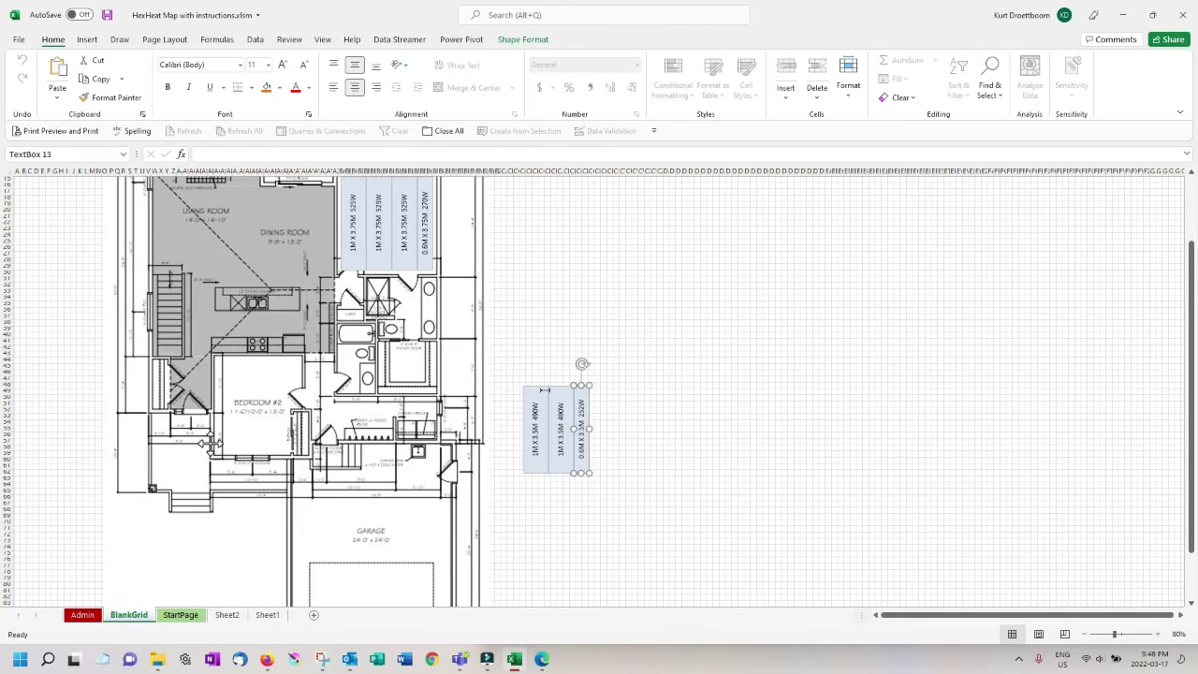
shift+click(545, 400)
shift+click(530, 403)
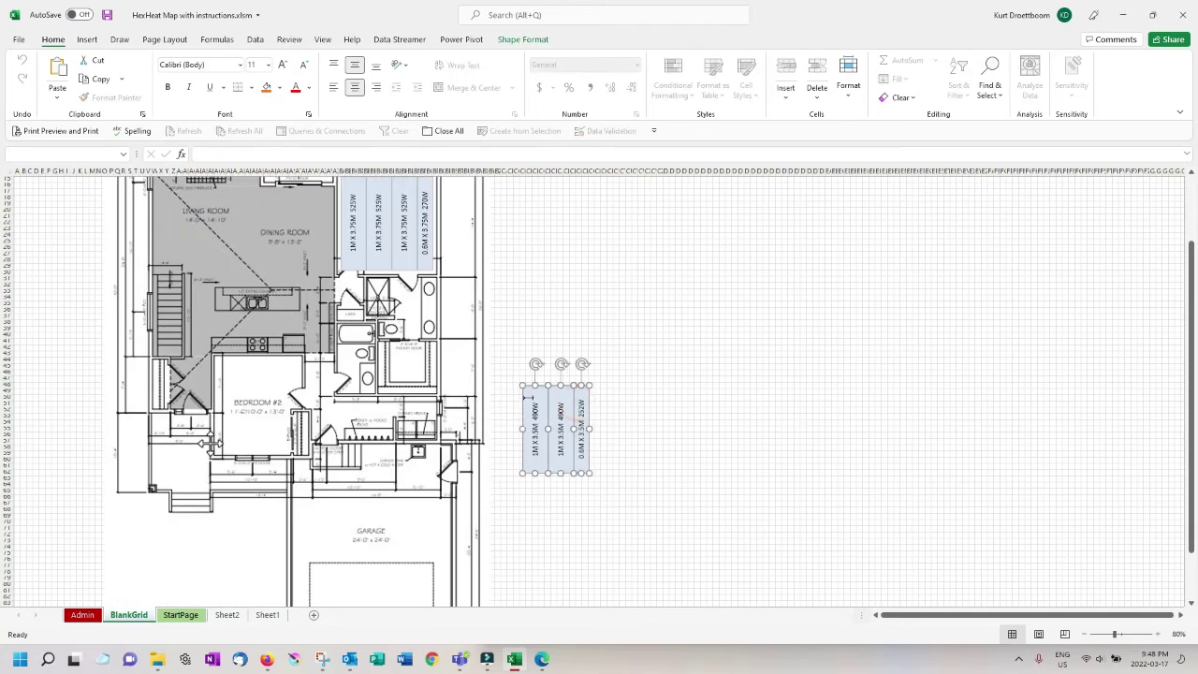
drag(527, 398, 220, 370)
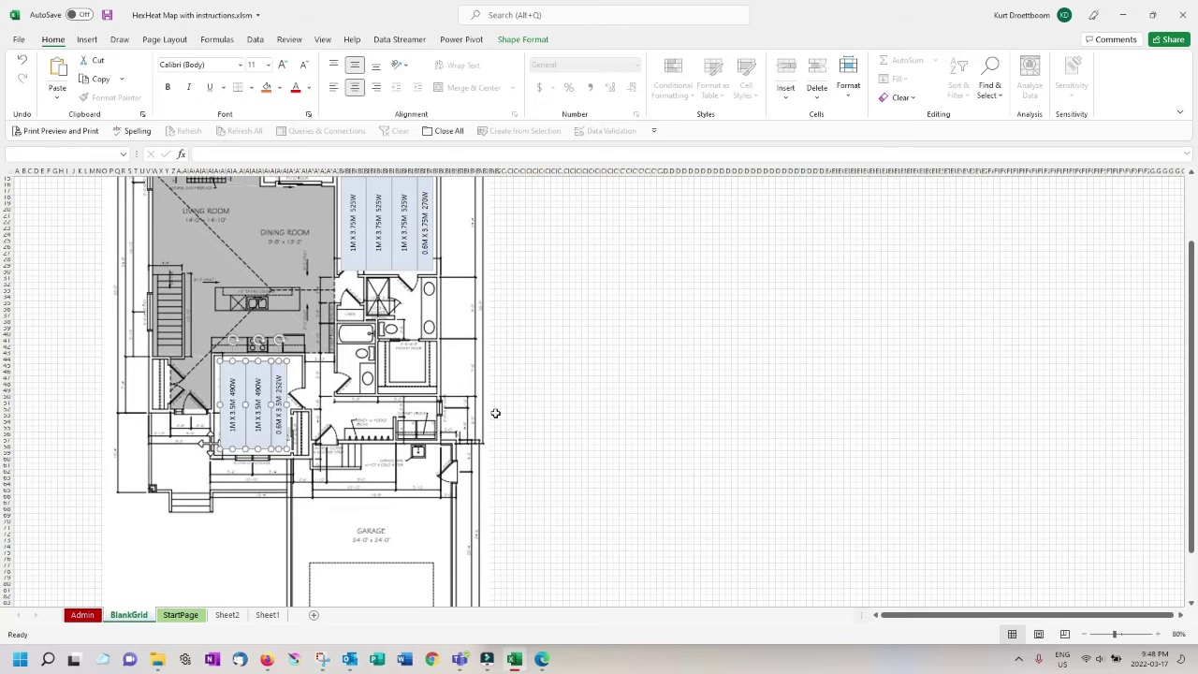
click(528, 404)
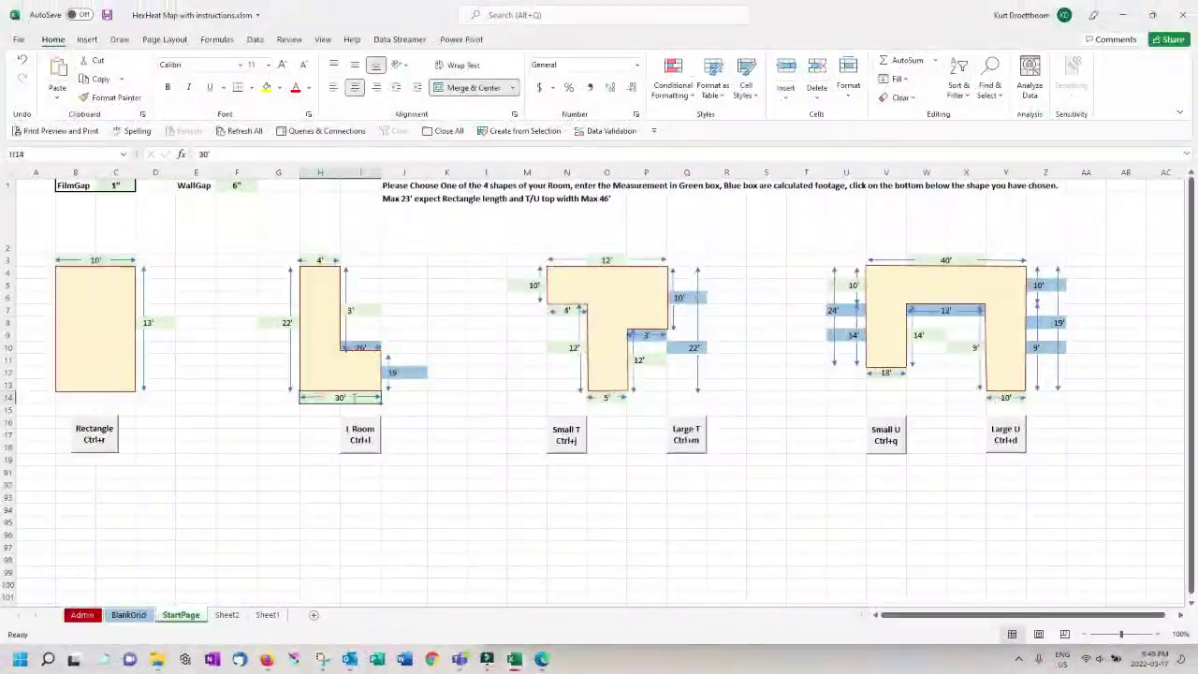
Step: Set the L room to 14', 15' long, 12' step and 3' top, then run Ctrl+L
text(14)
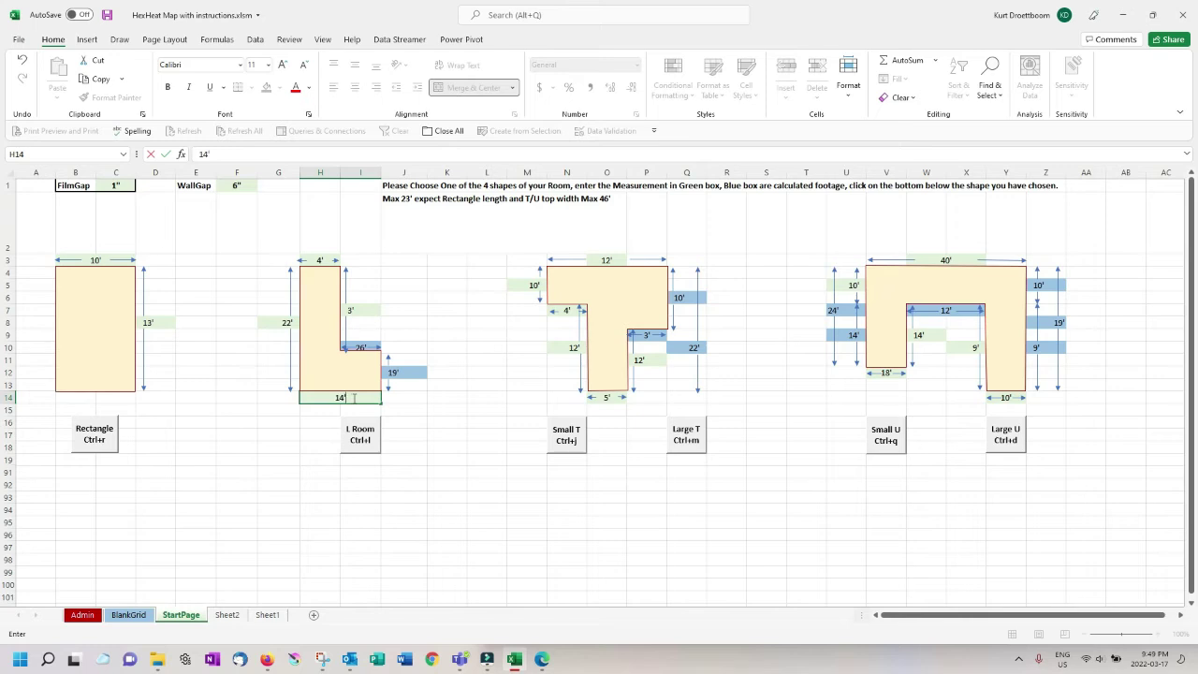
click(281, 321)
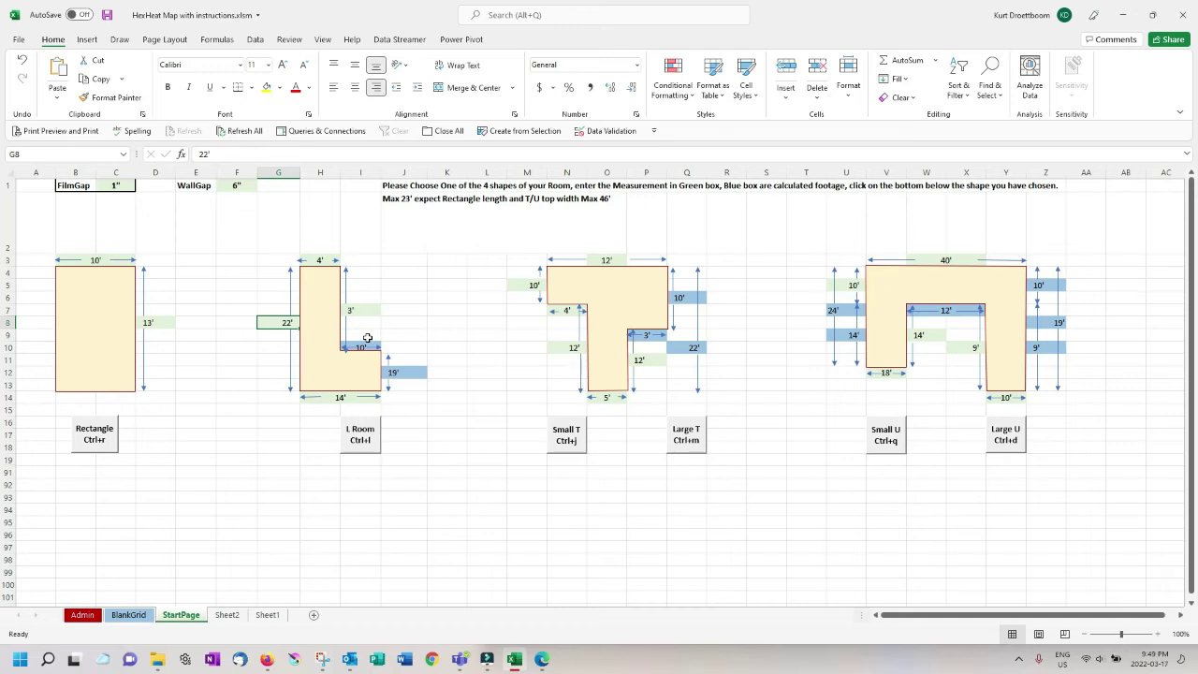
text(15)
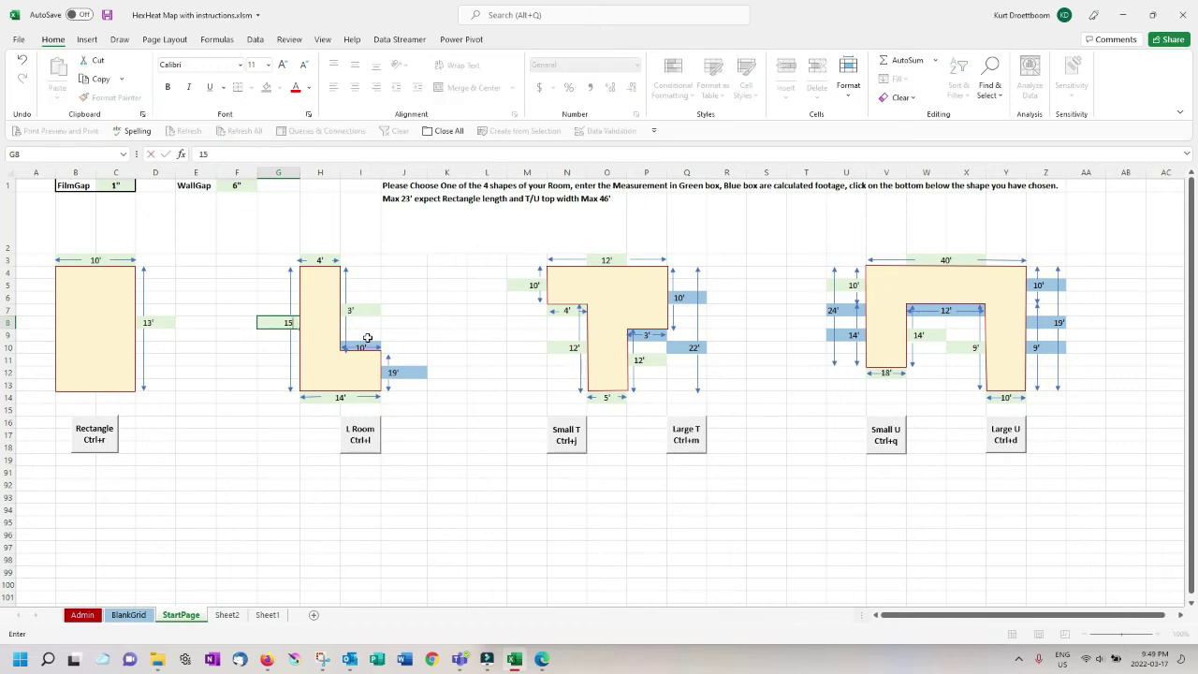
text(')
click(353, 310)
text(12)
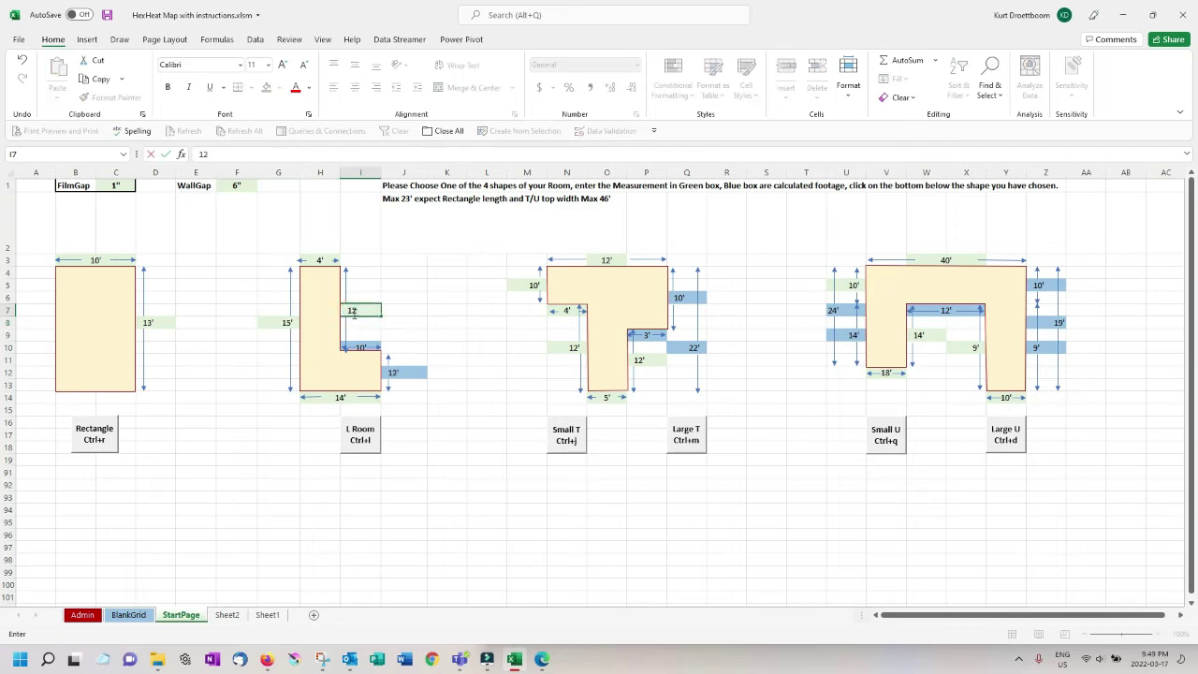
click(318, 259)
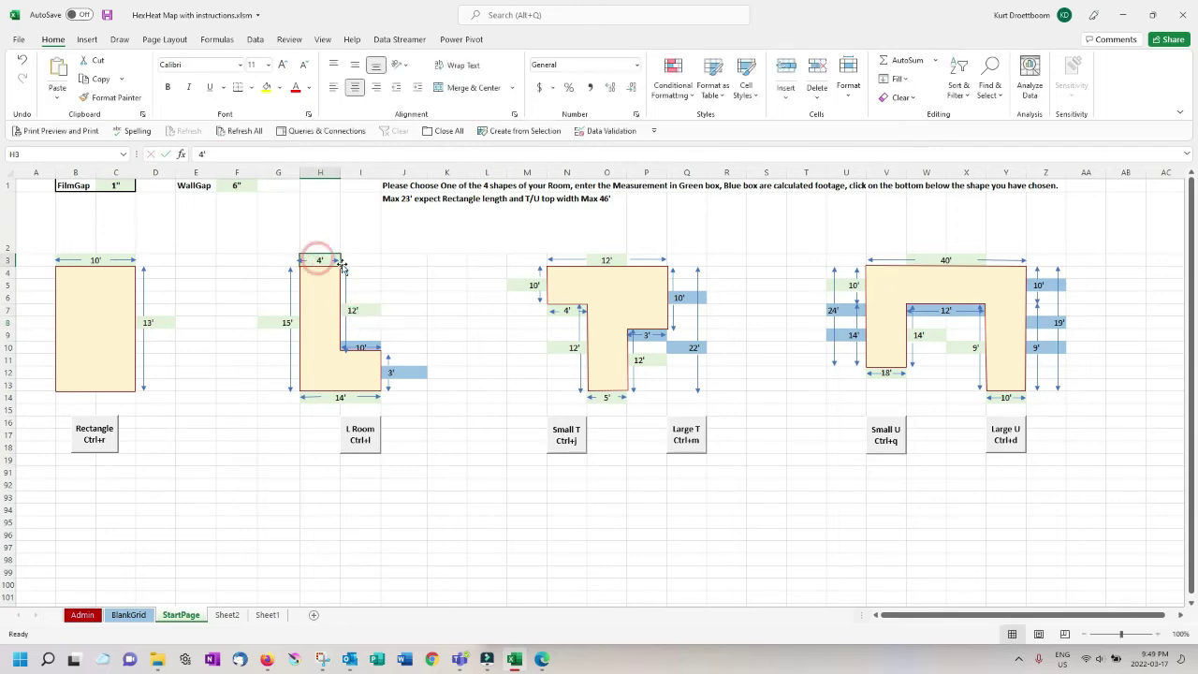
text(3)
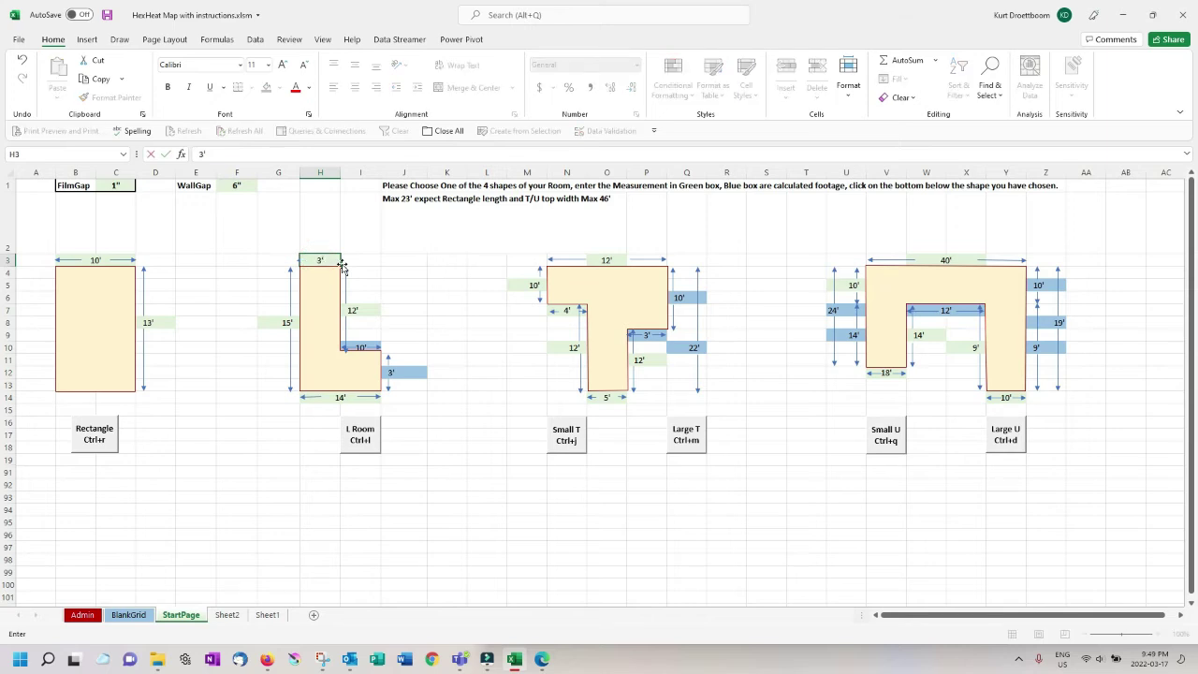
text(')
key(Return)
key(ctrl+l)
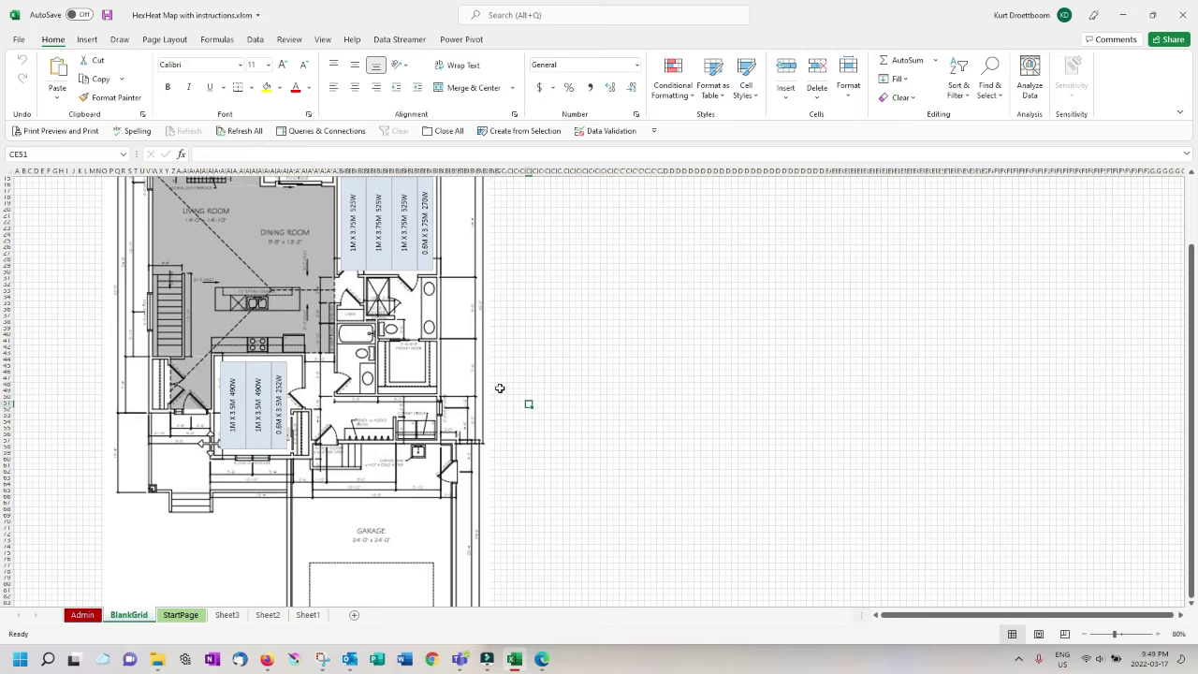
Step: Move the 0.6M x 3.25M 234W and 0.6M x 3M 216W strips onto the hallway, then return to StartPage
click(543, 430)
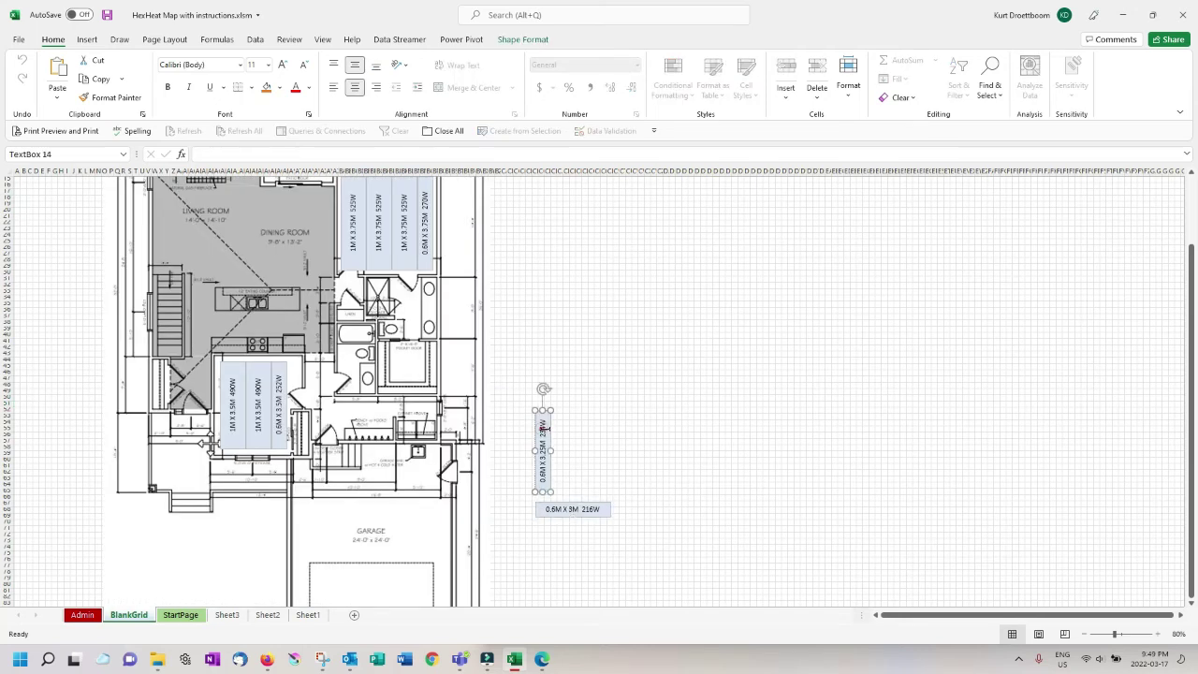
shift+click(585, 508)
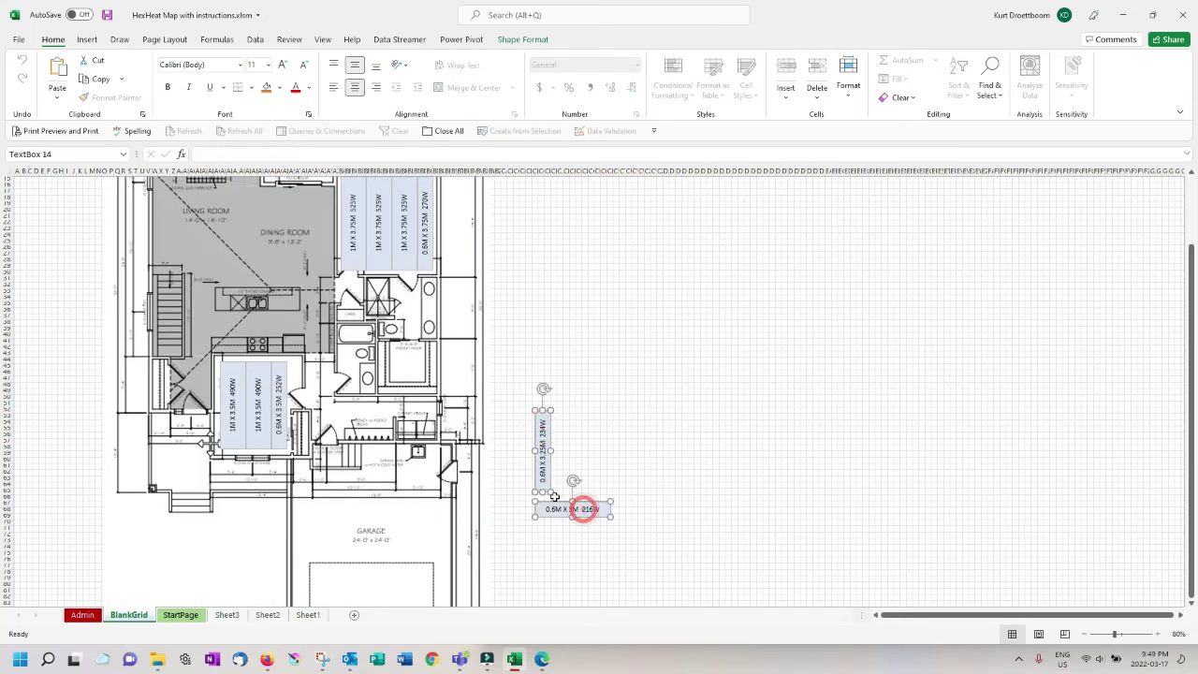
drag(535, 474, 313, 381)
click(568, 407)
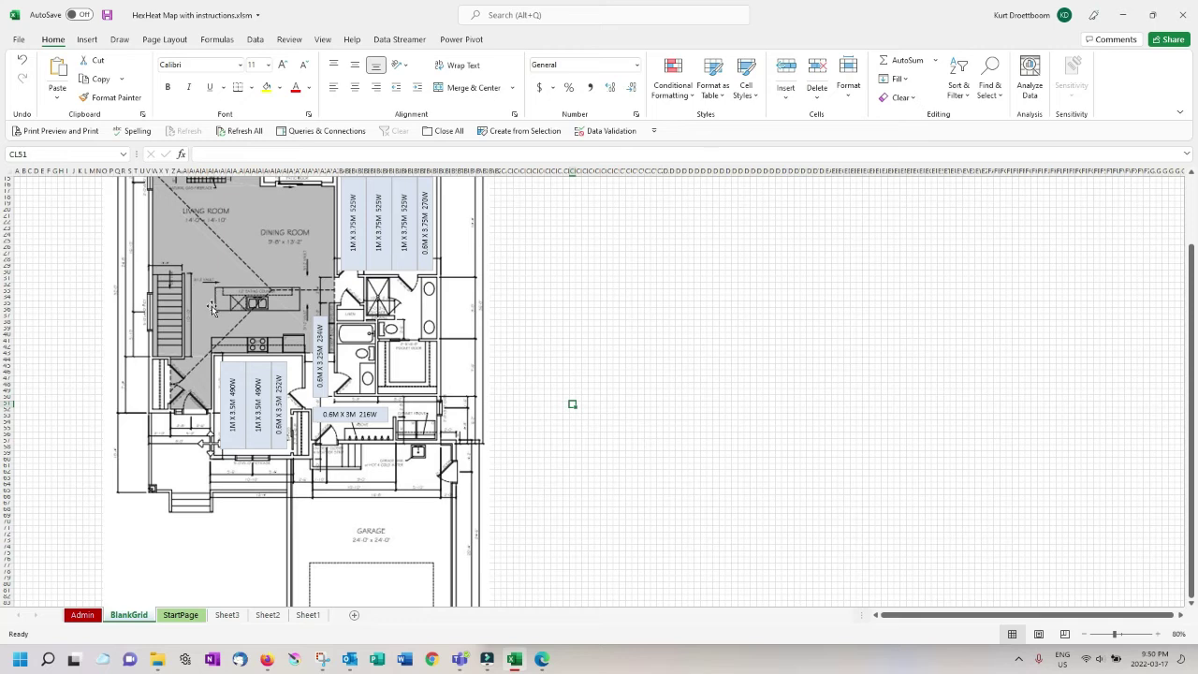
key(ctrl+Page_Down)
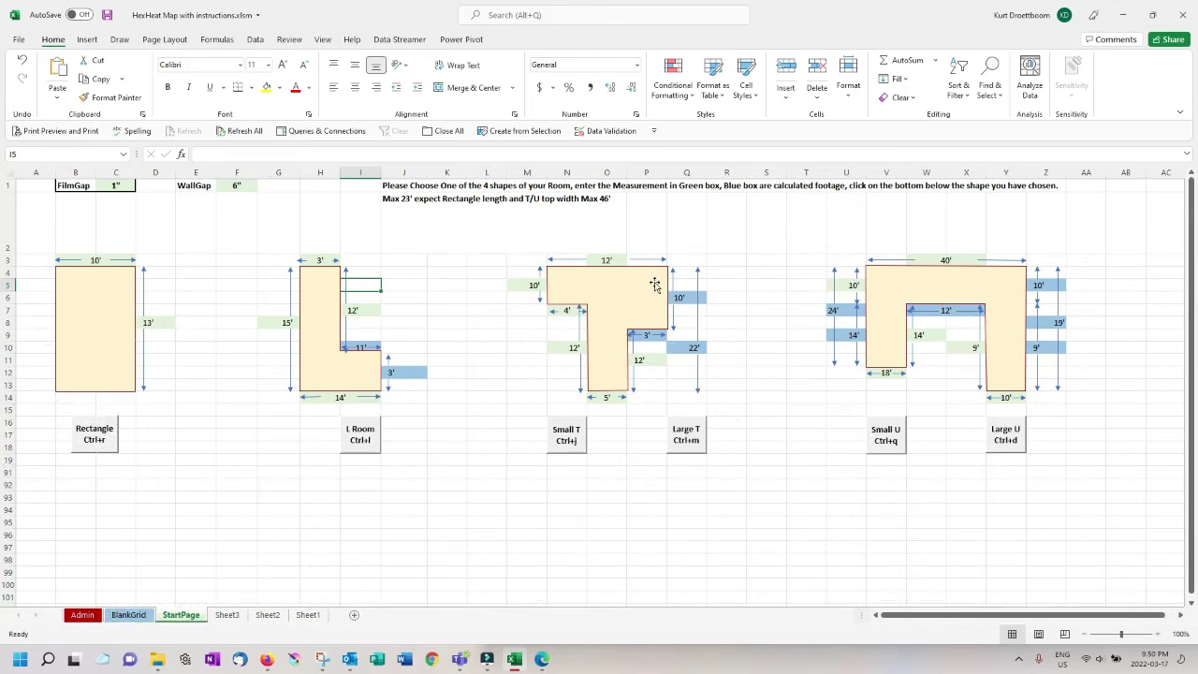
Step: Enter the T room measurements: 3' arm height, 5' arm width, 10' stem height, 4' stem width
click(605, 261)
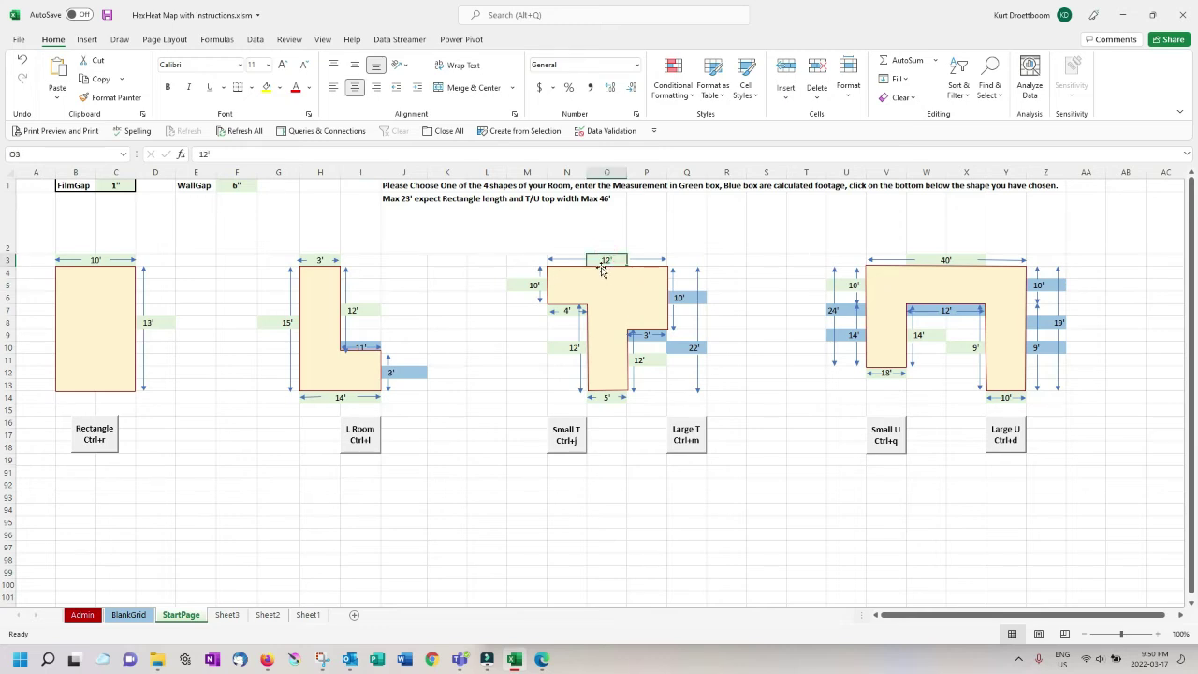
click(533, 284)
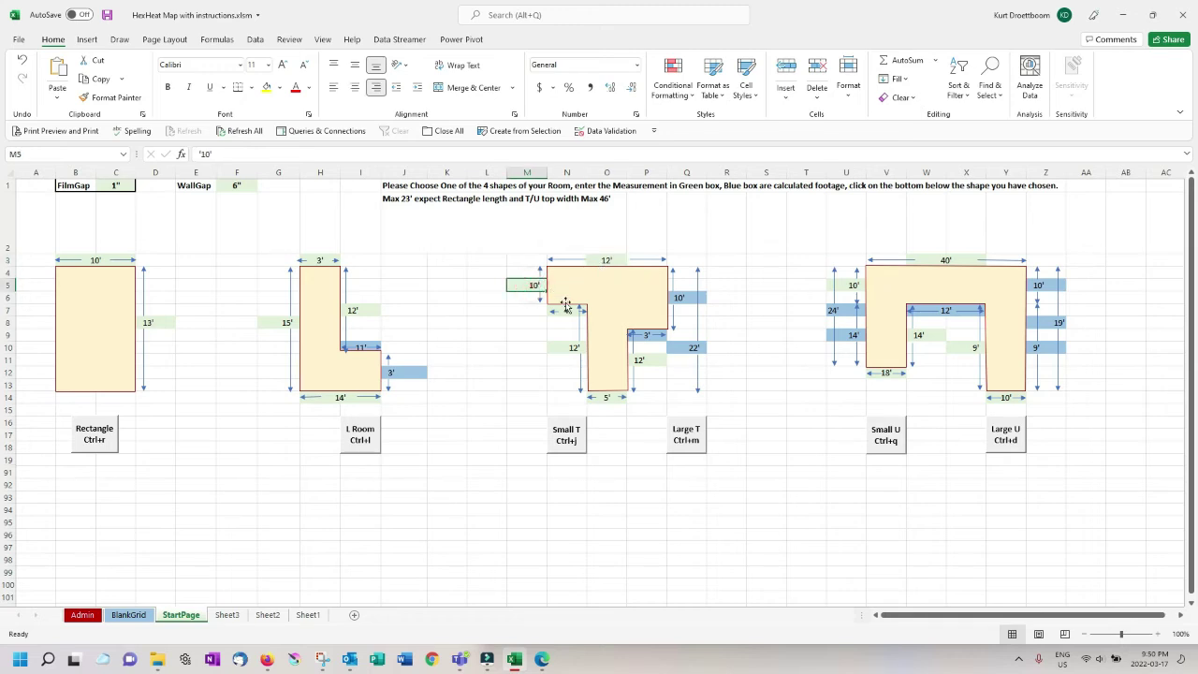
text(3)
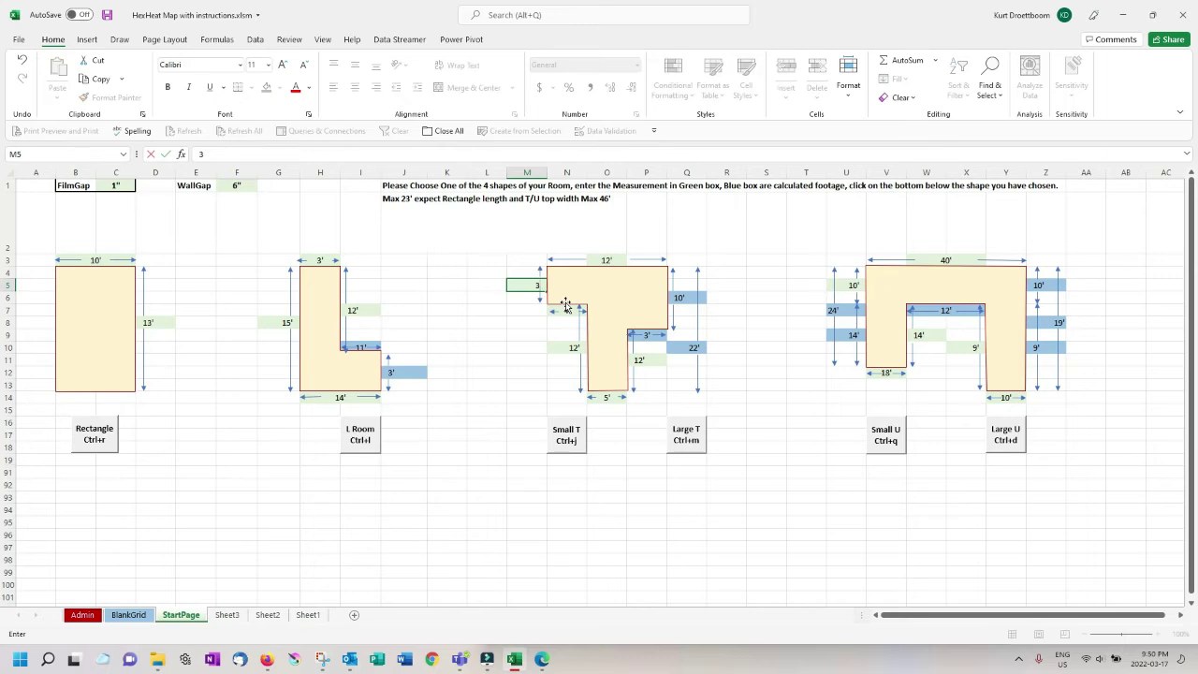
text(')
click(563, 312)
text(5)
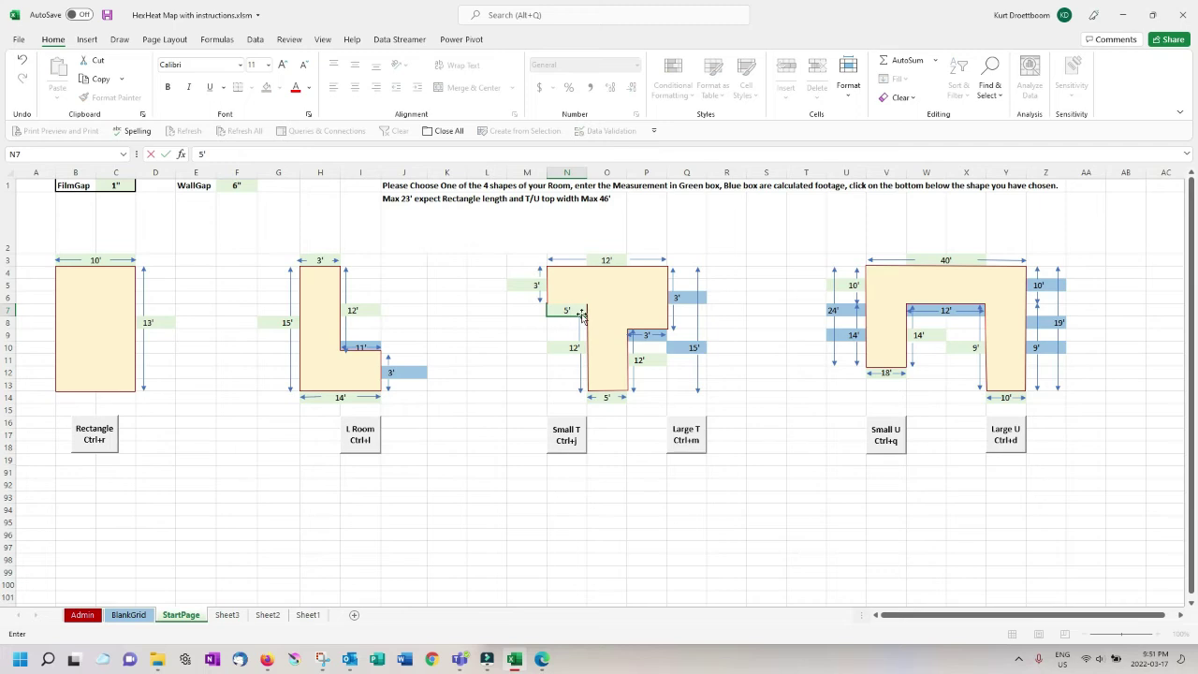
click(573, 349)
text(10)
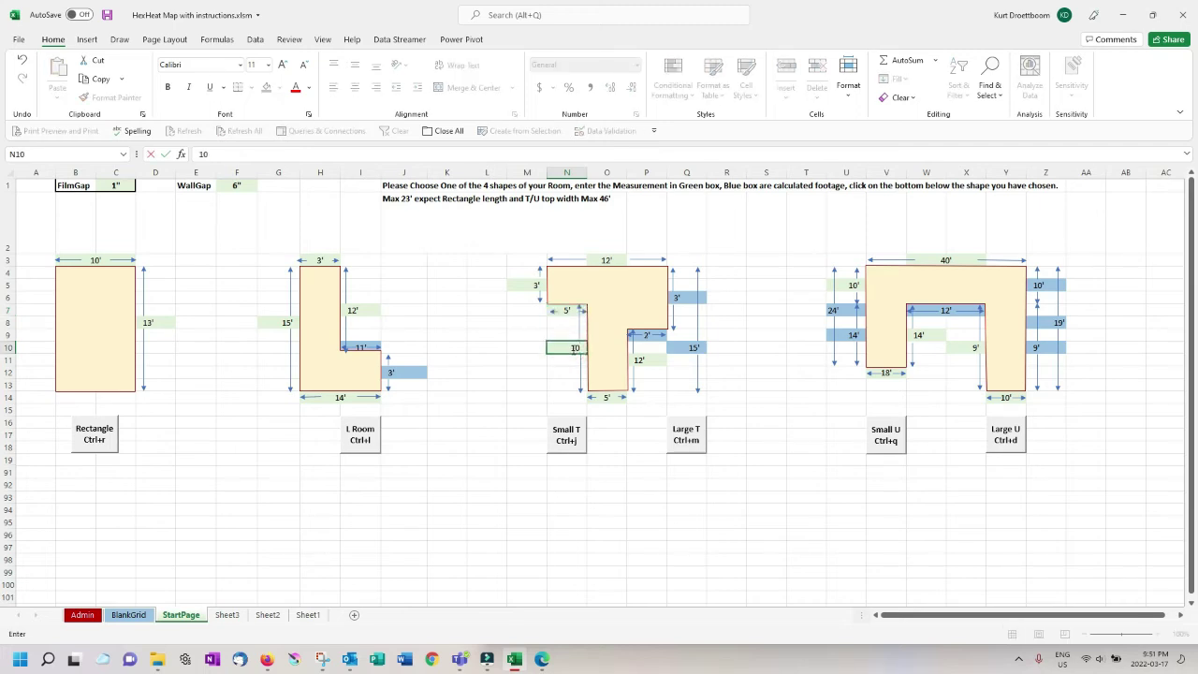
text(')
click(607, 397)
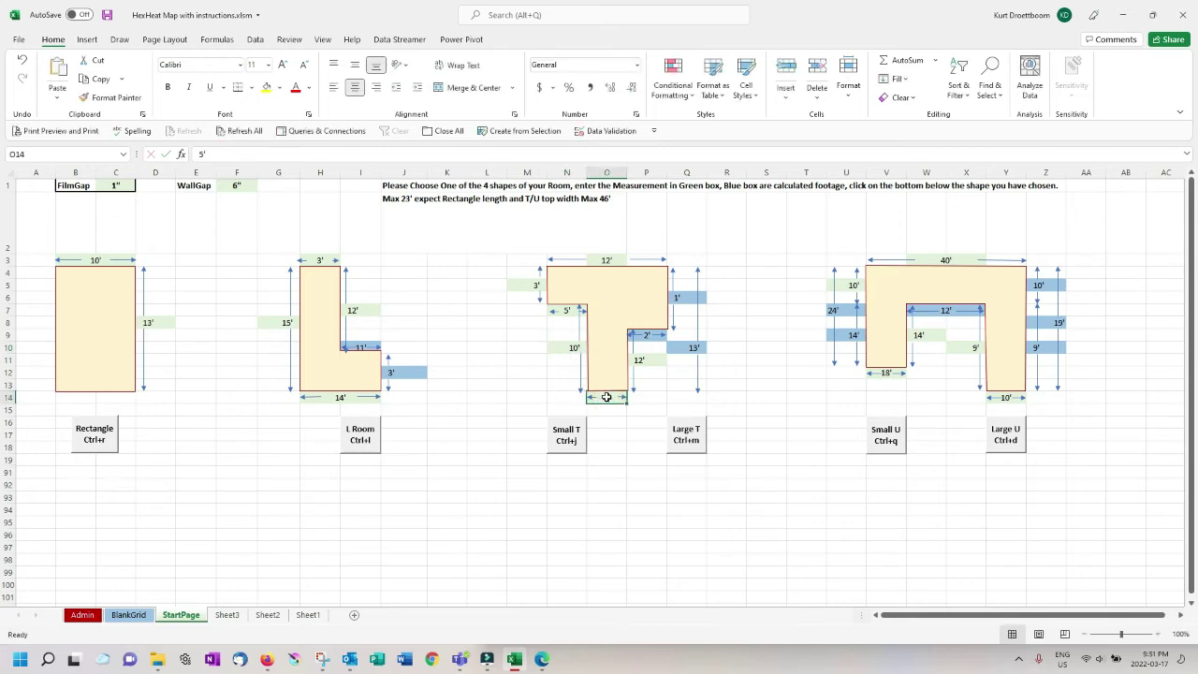
text(4)
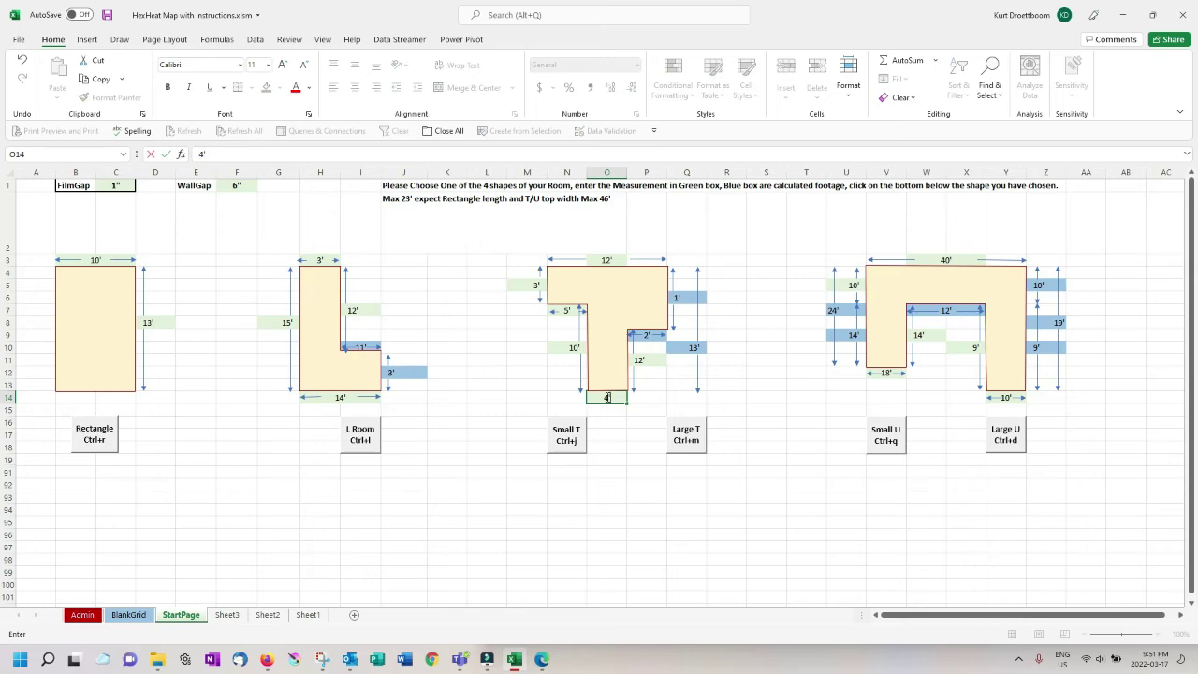
text(')
key(Return)
Step: Generate both the Large T and Small T film layouts, returning to StartPage after each
click(693, 435)
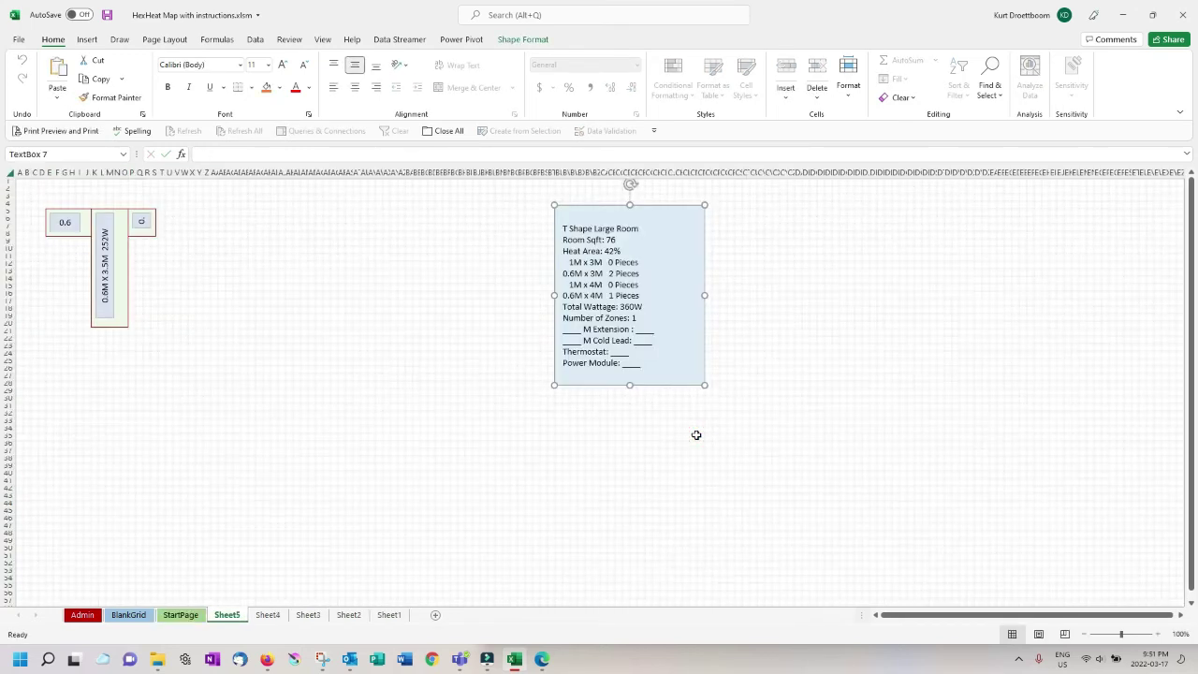
click(192, 615)
click(554, 438)
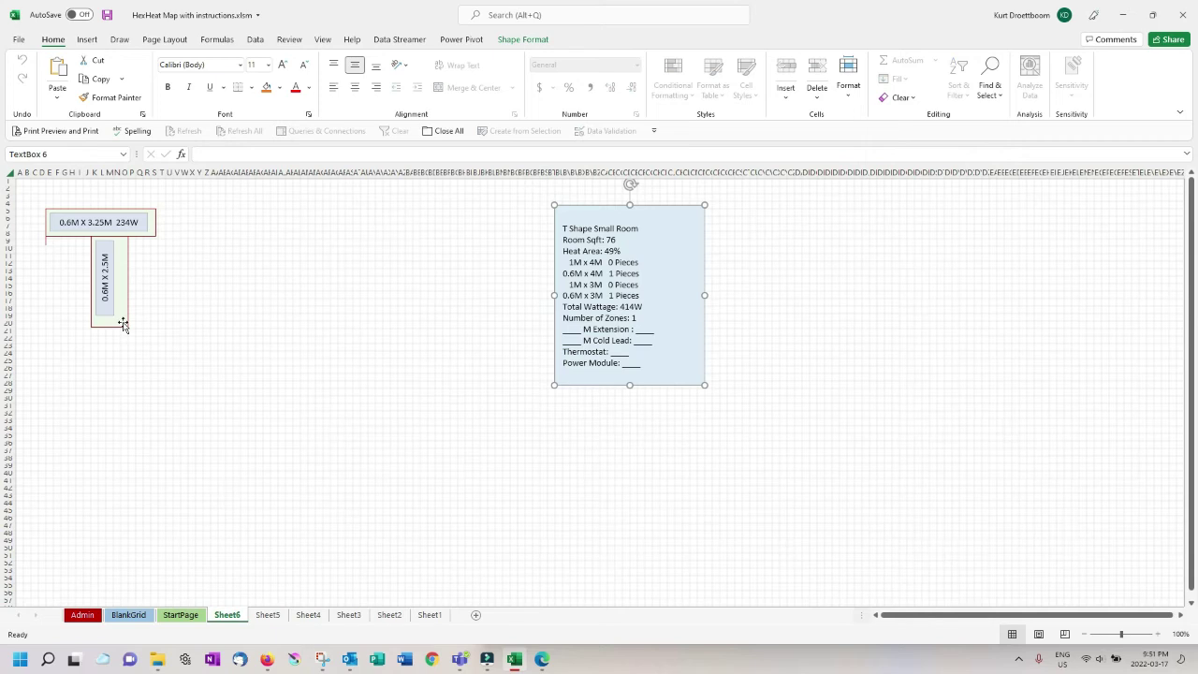
click(181, 615)
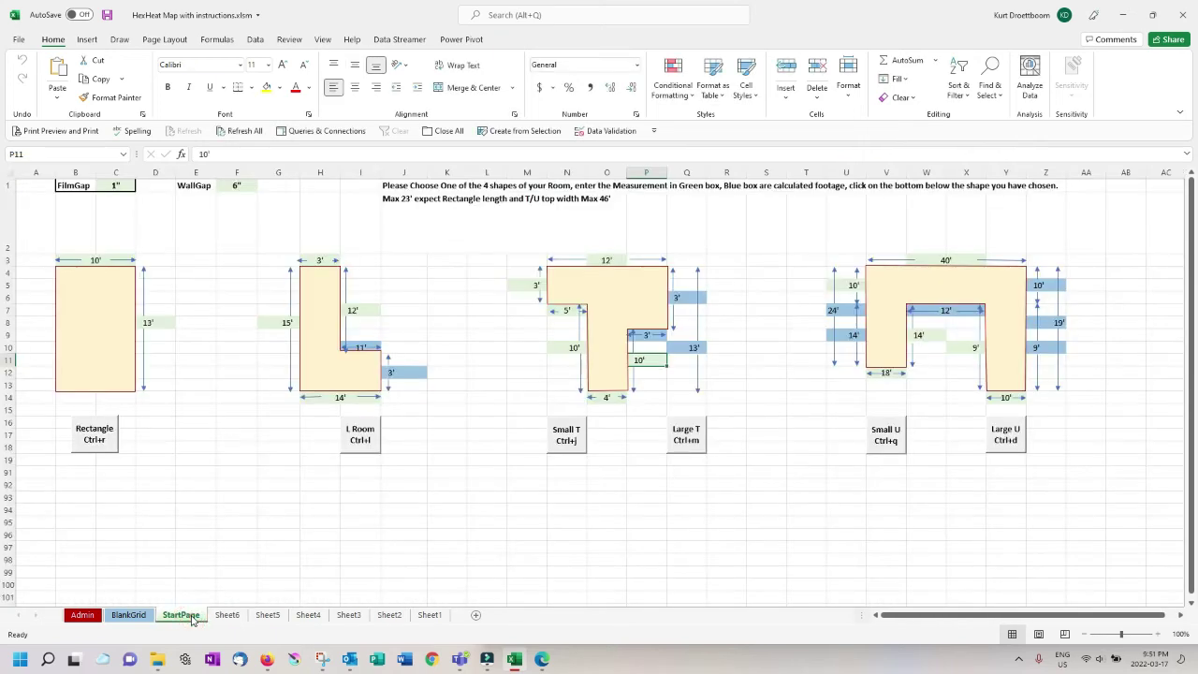
Step: Paste the two film-panel boxes onto the BlankGrid sheet and rotate the pair
click(129, 615)
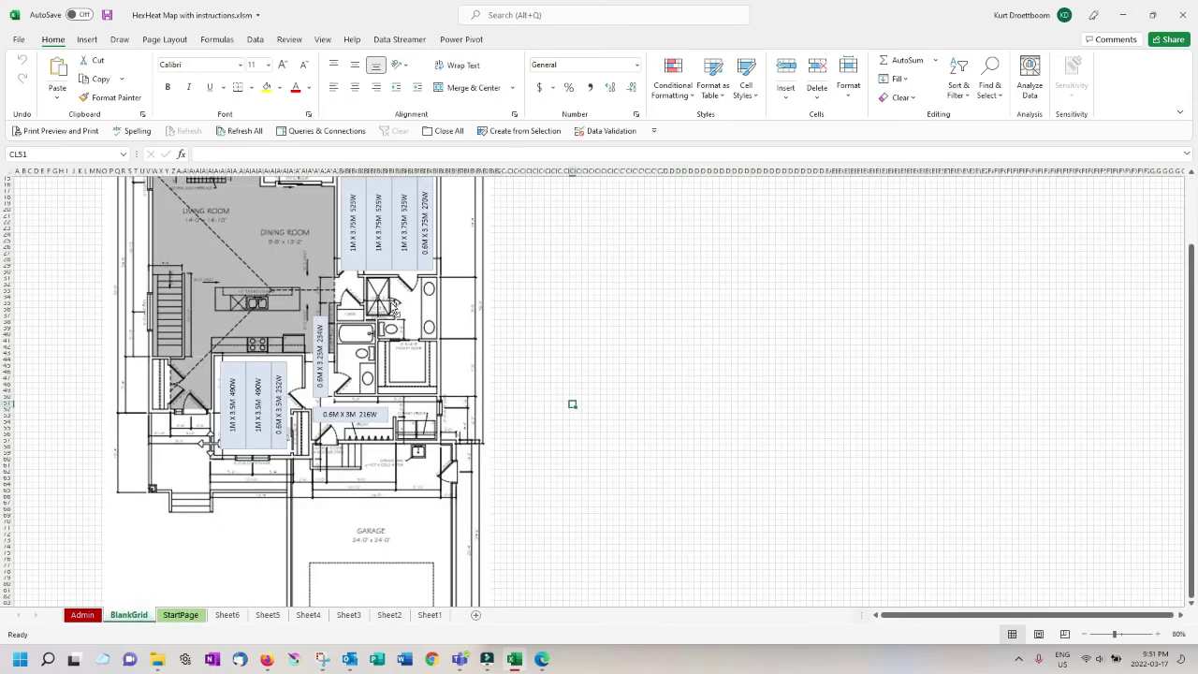
key(ctrl+v)
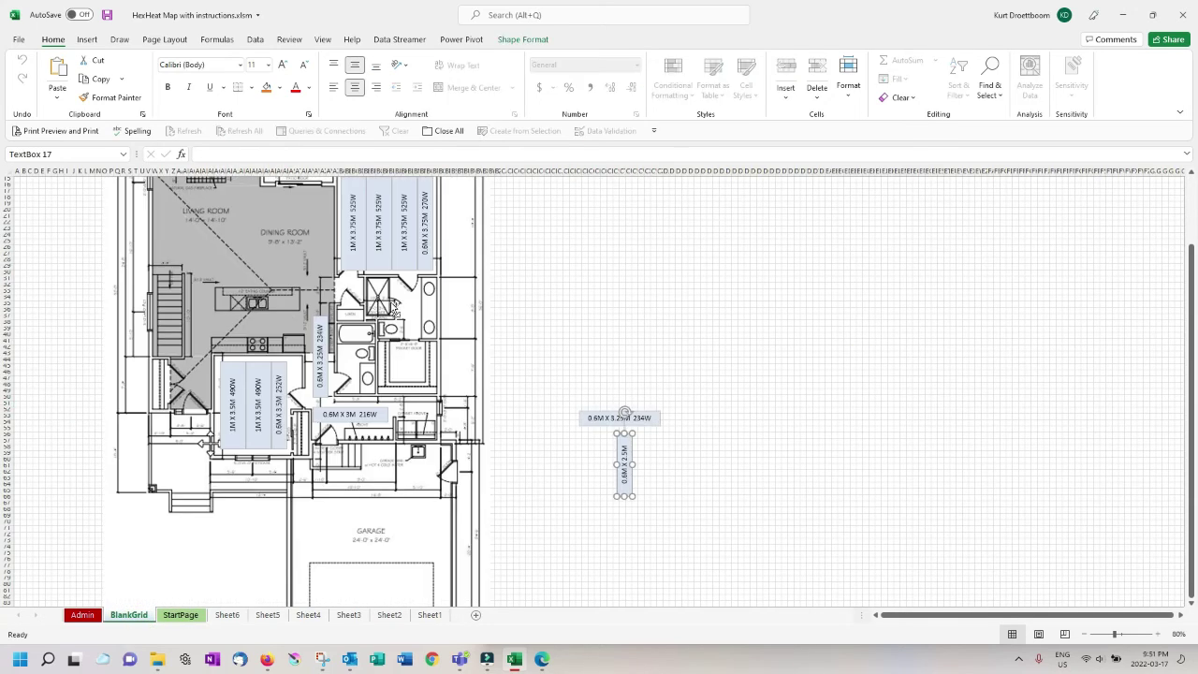
shift+click(602, 418)
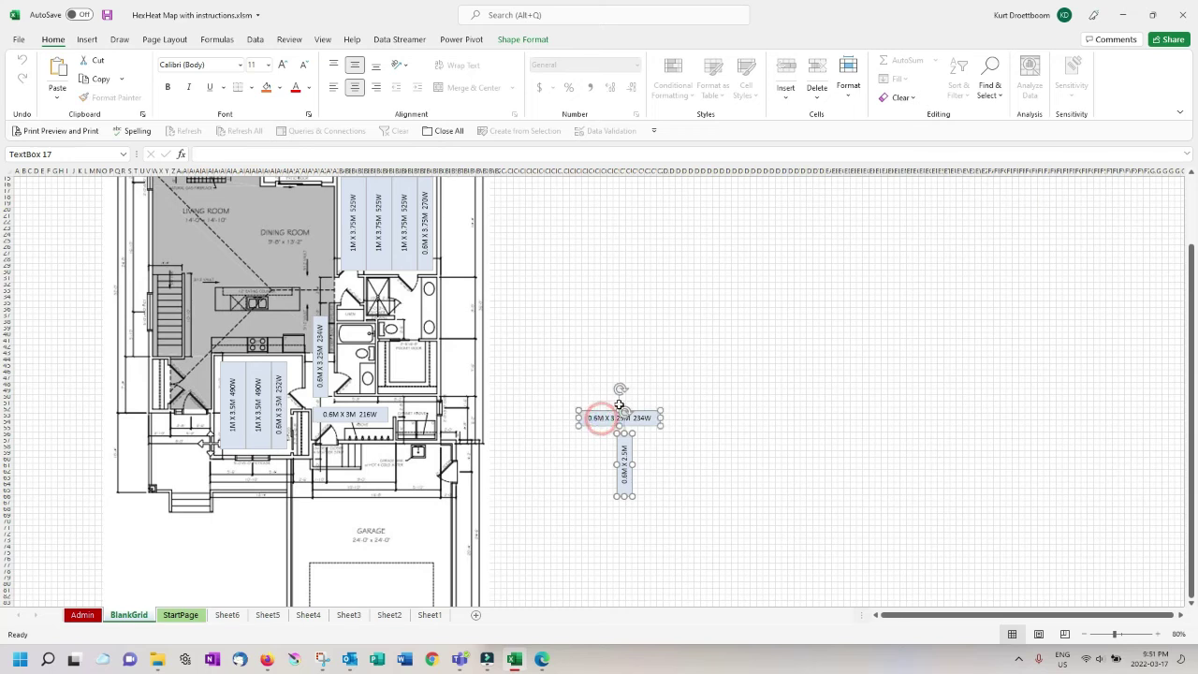
drag(619, 389, 583, 414)
click(675, 409)
Step: Move the 0.6M X 3.25M 234W panel beside the stairs and the 0.6M X 2.5M panel into the kitchen
click(617, 401)
drag(617, 401, 193, 311)
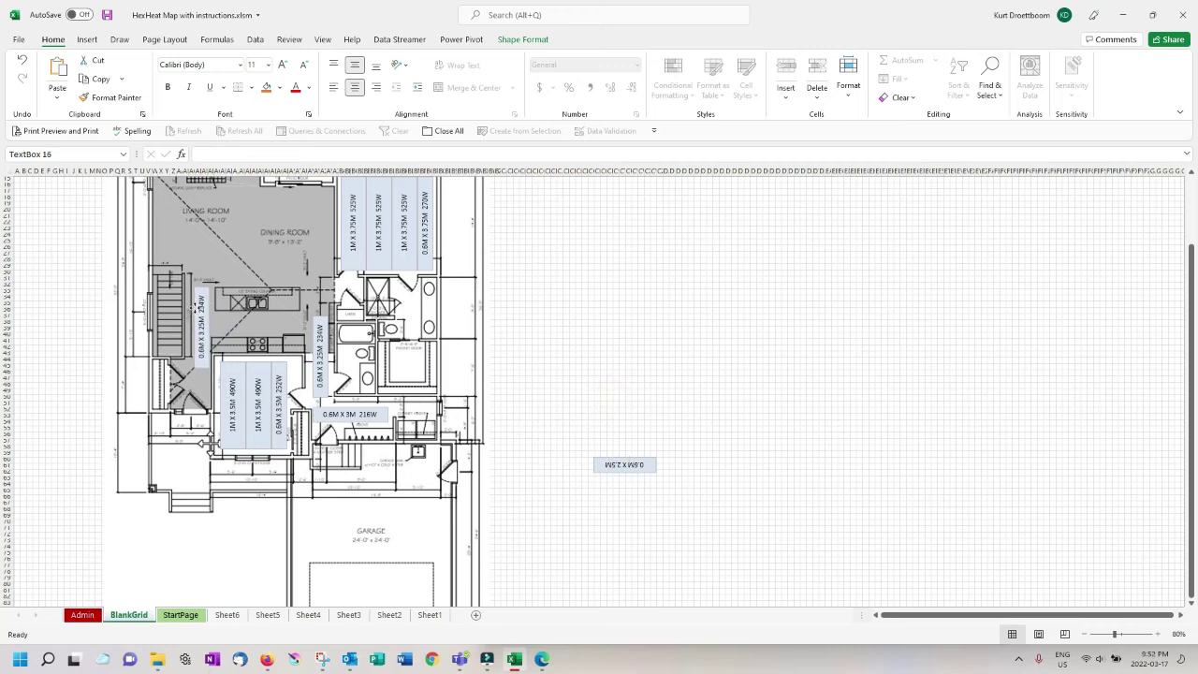
click(610, 466)
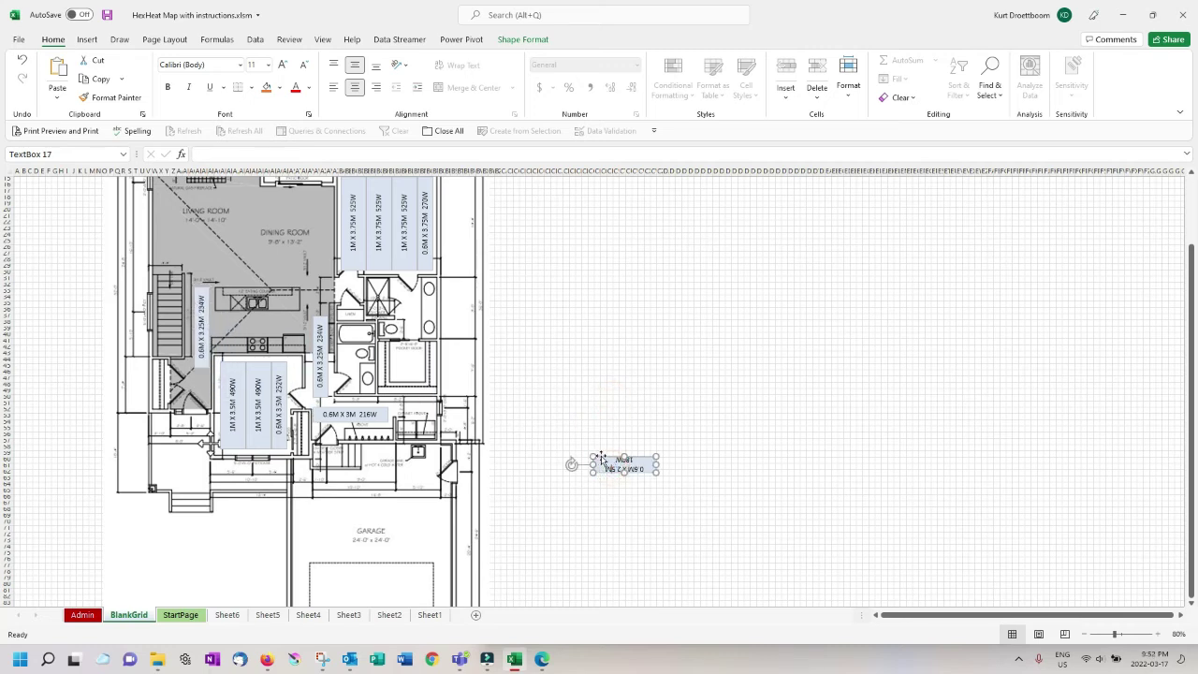
drag(610, 465, 223, 314)
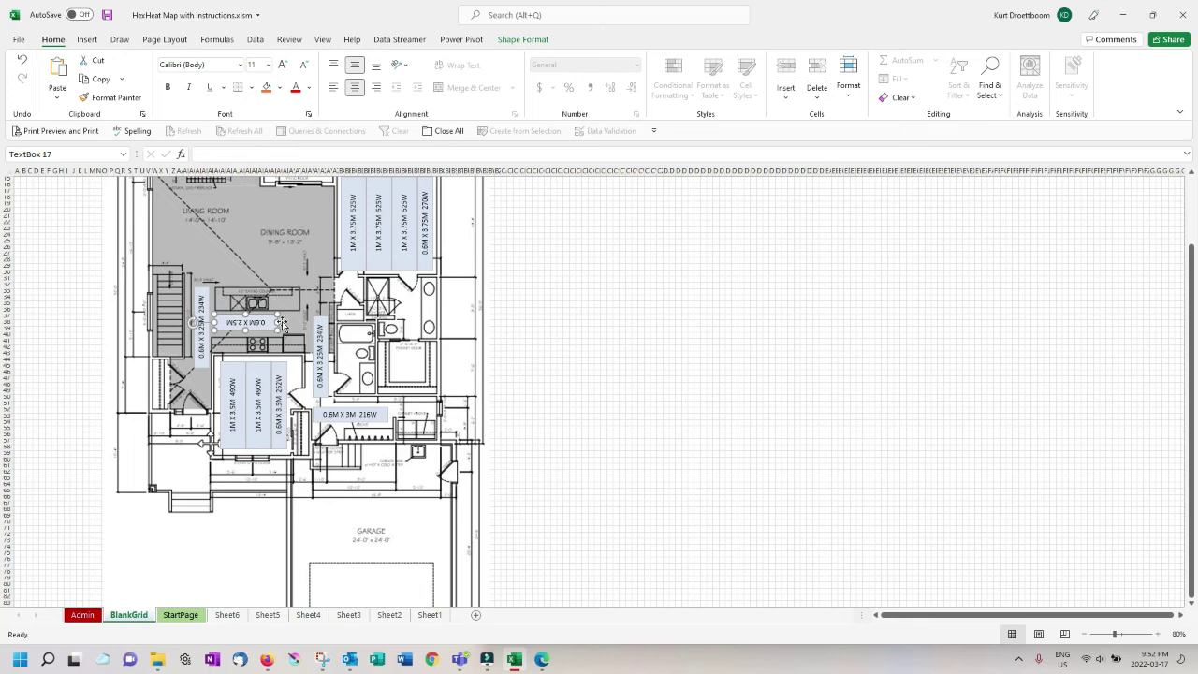
click(656, 434)
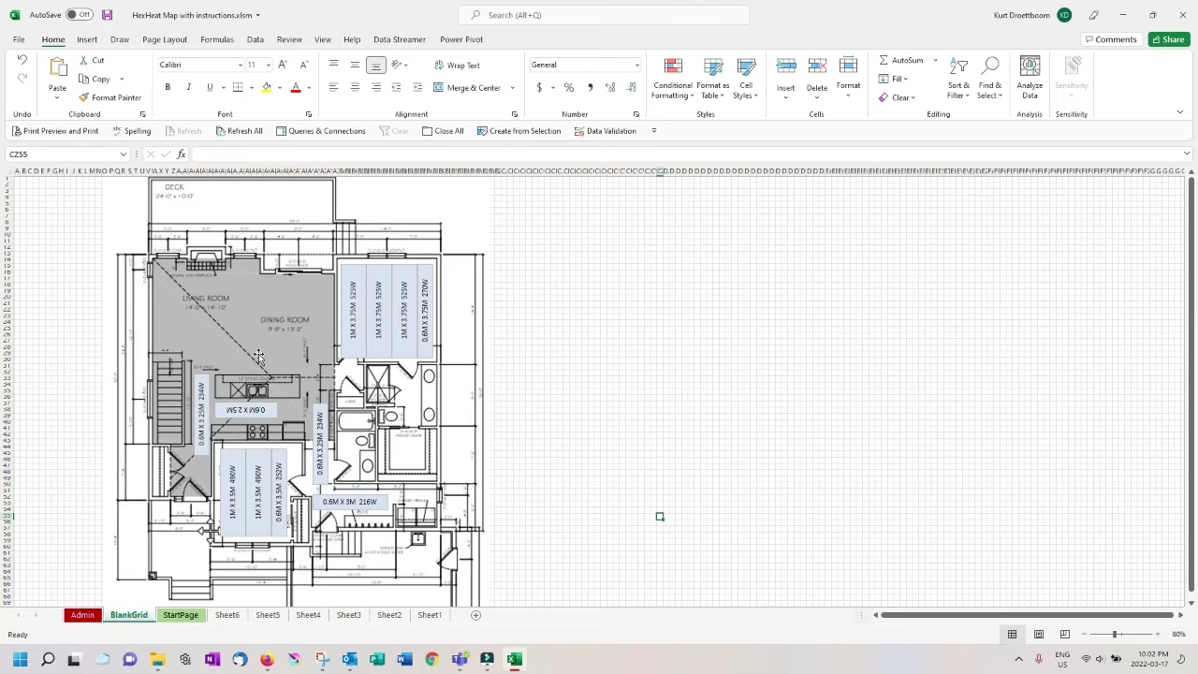
Step: Select the floor-plan picture with all its panel shapes on BlankGrid and delete them
key(ctrl+a)
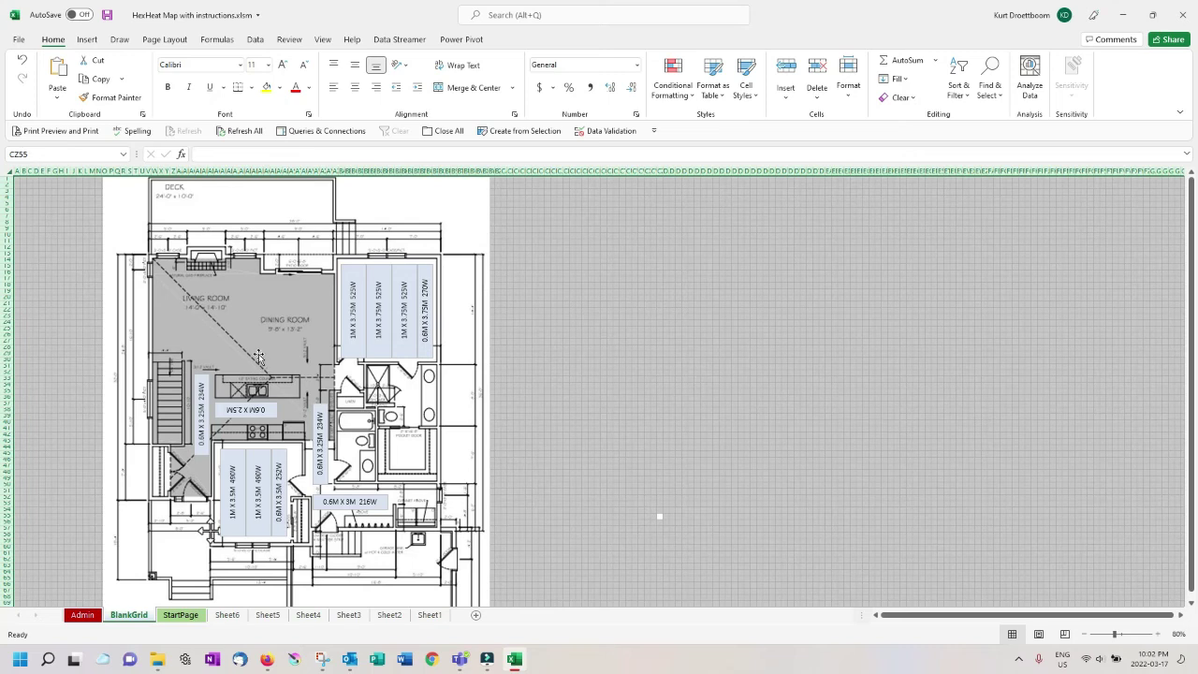
click(260, 356)
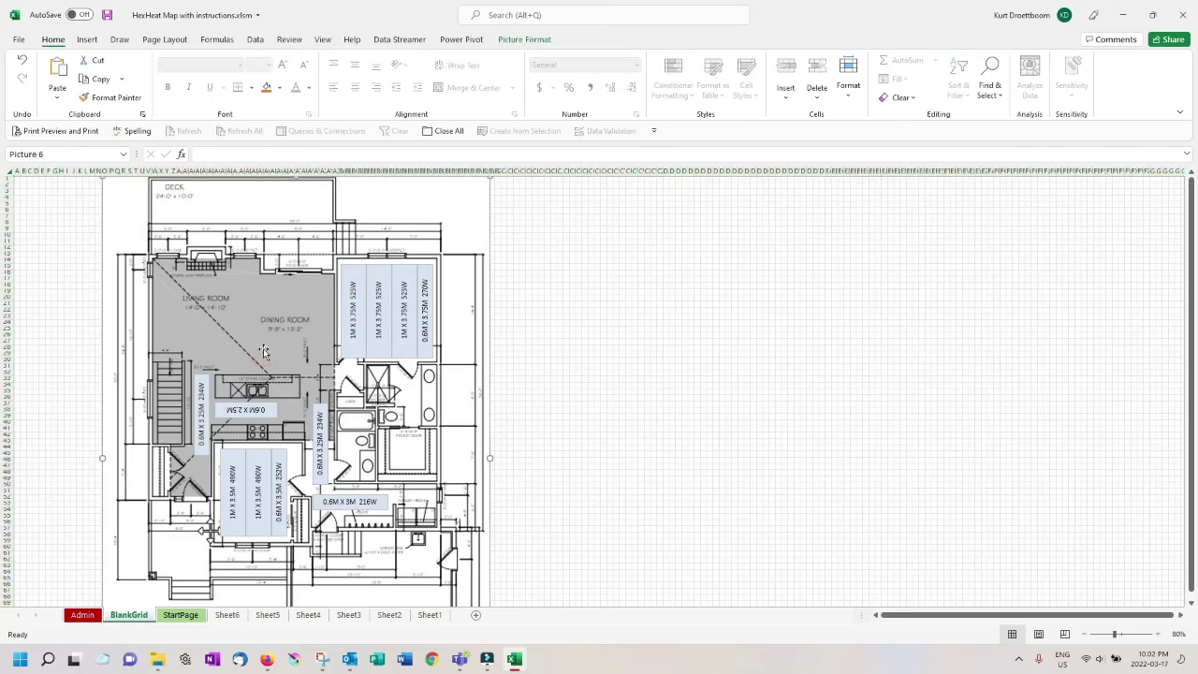
key(ctrl+a)
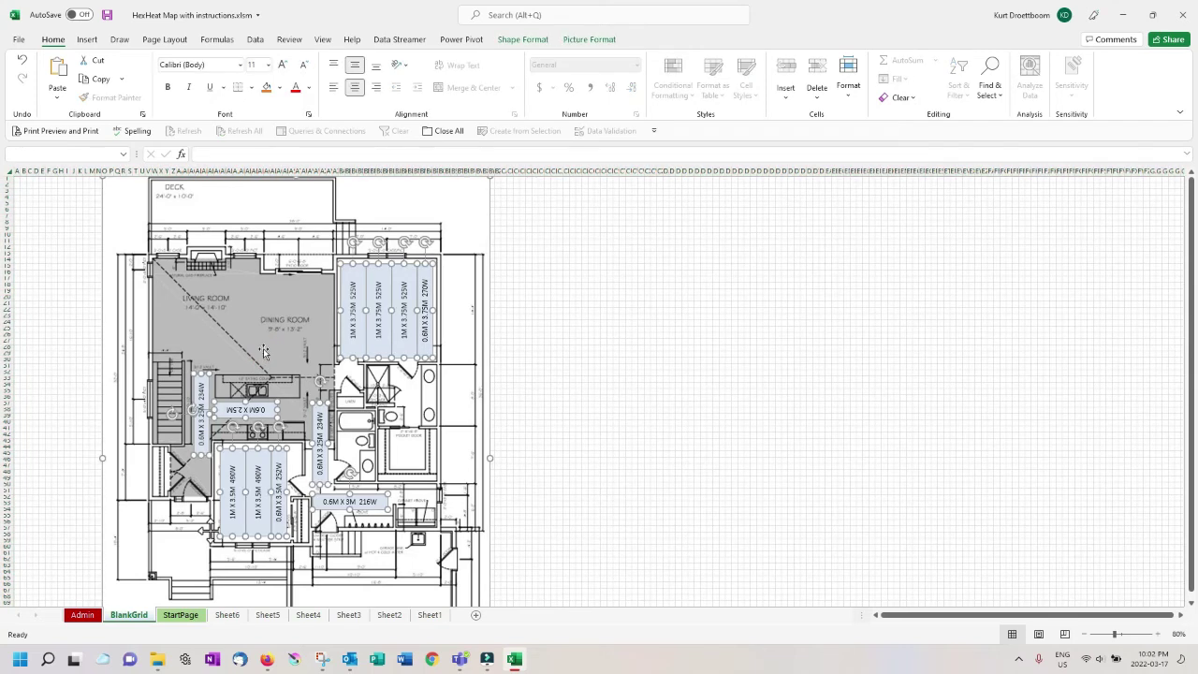
key(Delete)
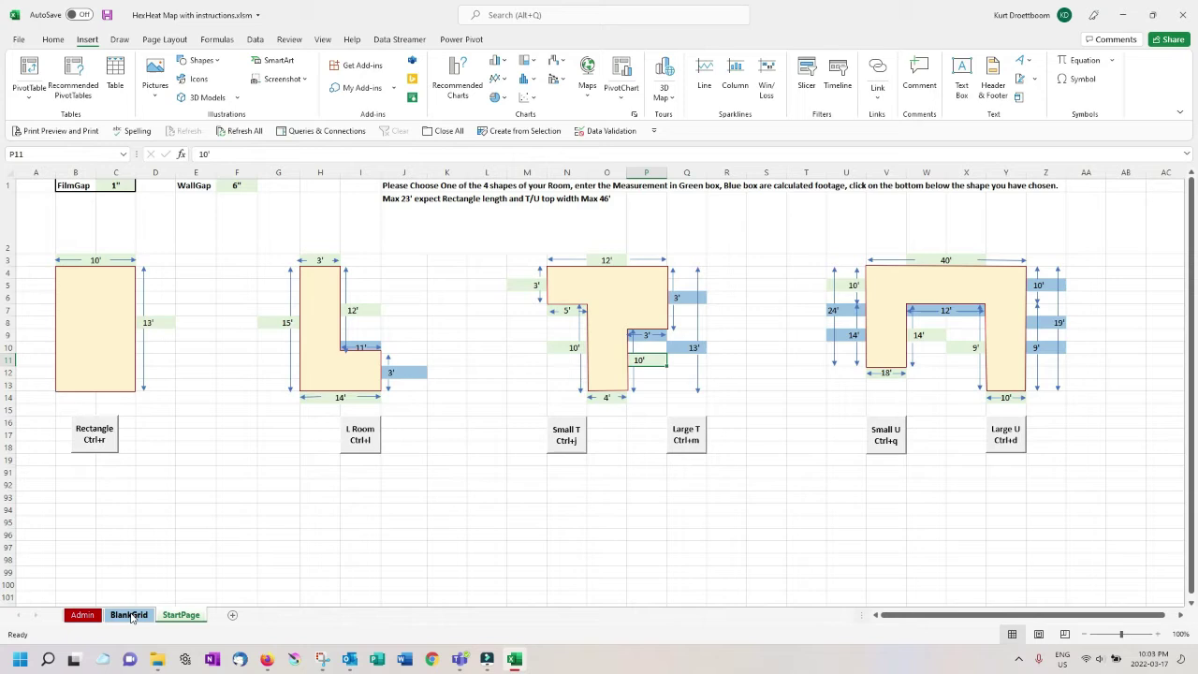
click(130, 615)
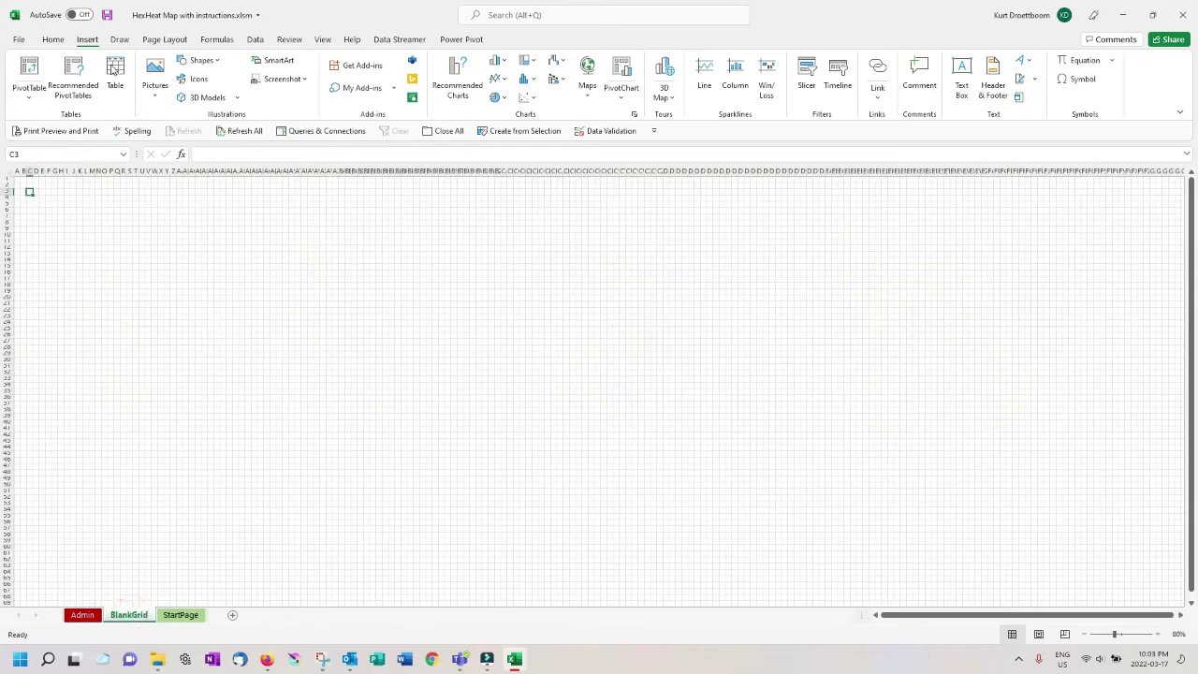
click(152, 87)
Step: Insert floor plan.jpg from the Desktop onto BlankGrid, then return to StartPage
click(178, 135)
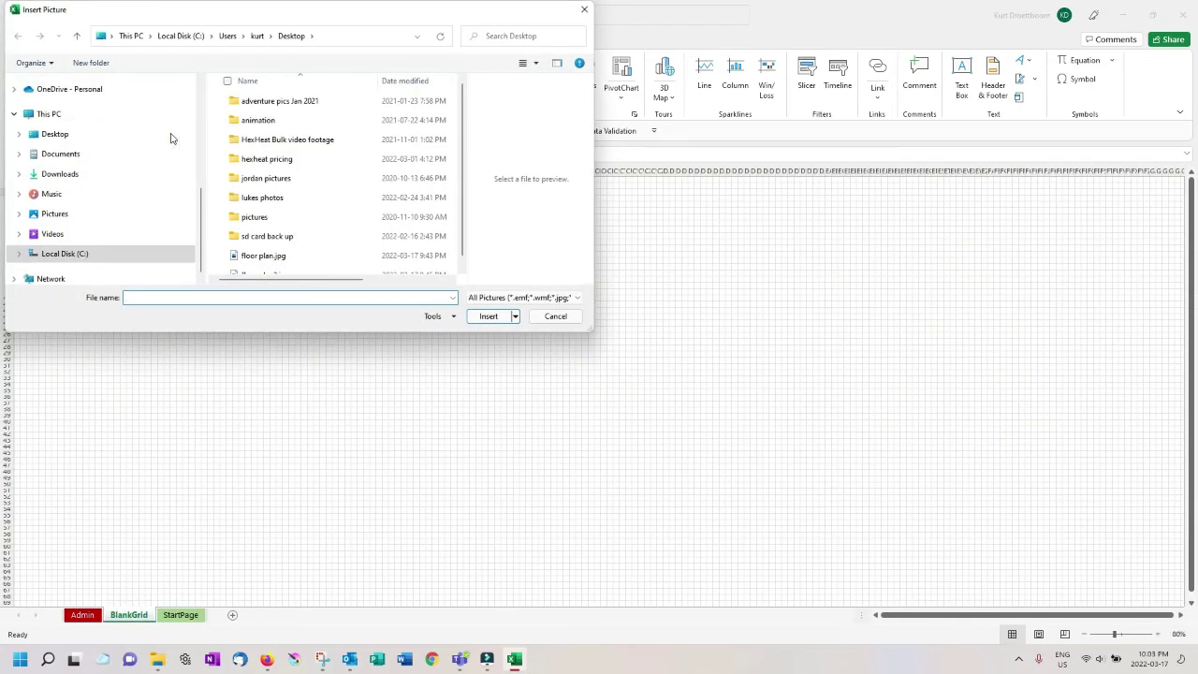
click(69, 135)
double_click(391, 173)
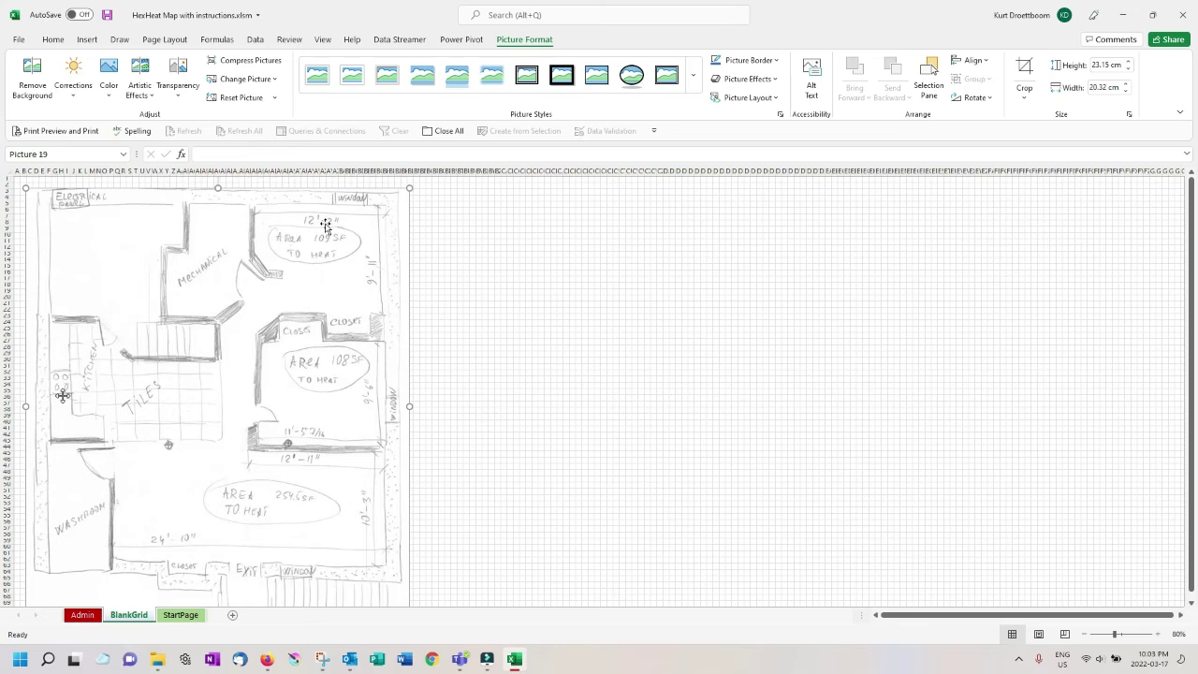
click(189, 614)
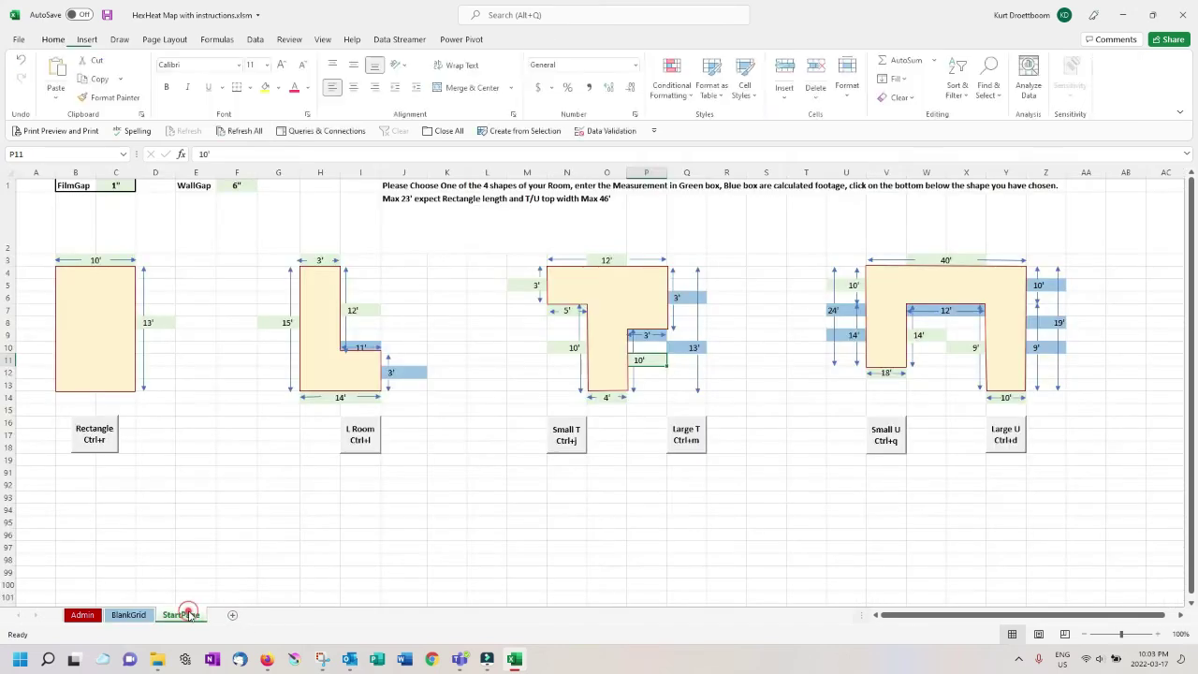
Step: Enter 12'2" in B3 and 9'11" in D8, then run the Rectangle macro to build Sheet7
click(91, 259)
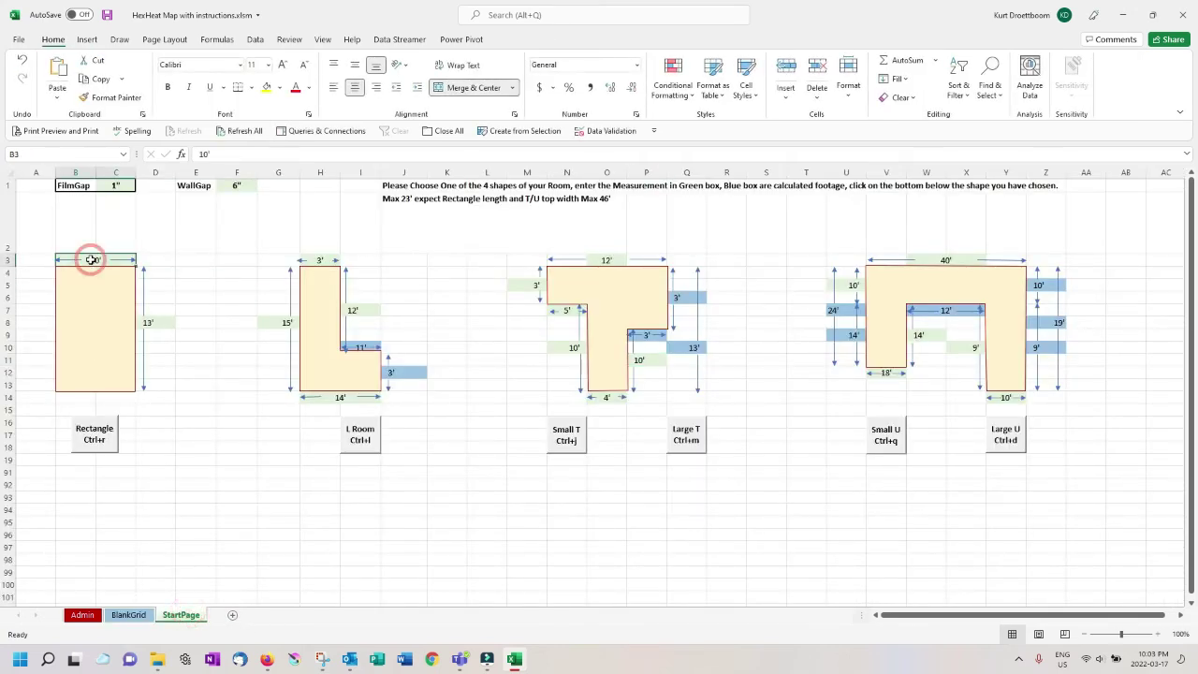
text(12')
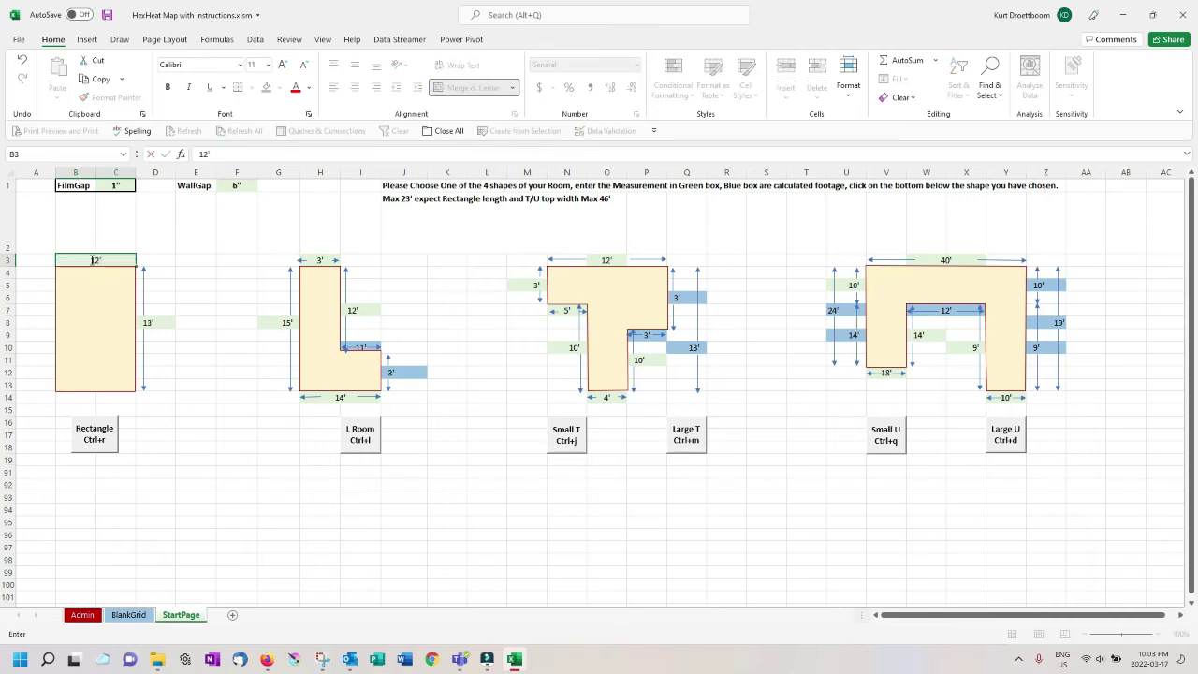
text(2")
click(146, 320)
text(9'11")
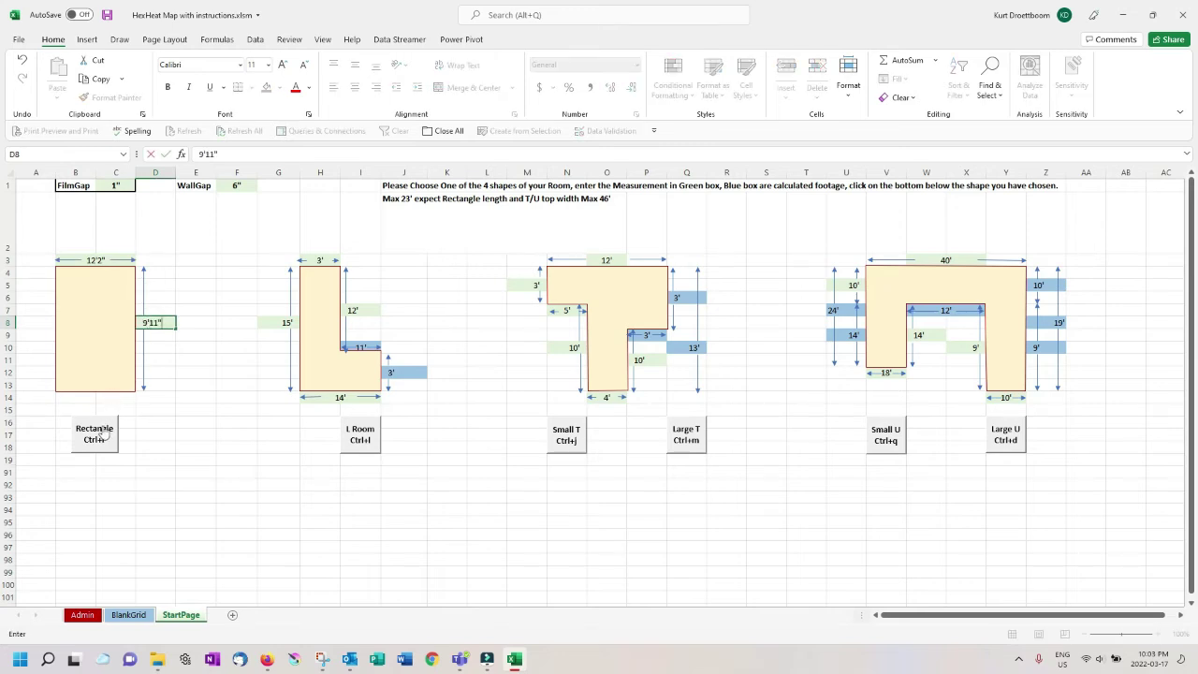
click(97, 435)
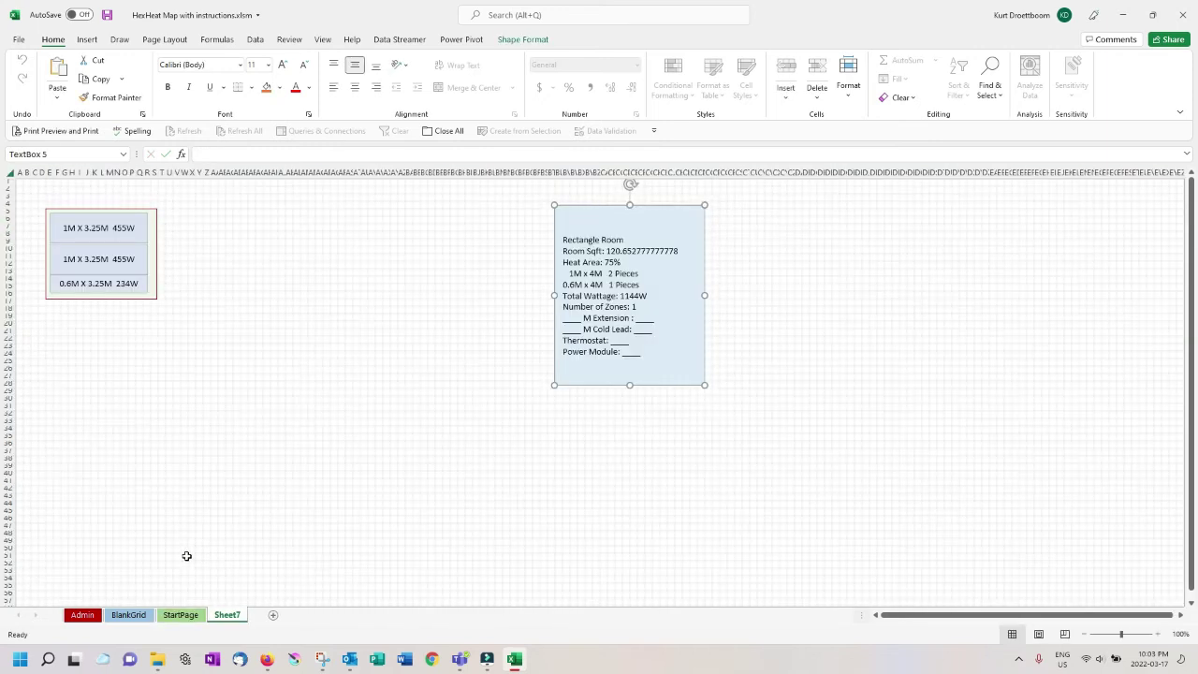
Step: Paste the three 3.25M film panels onto BlankGrid and drag them into the top-right room
click(131, 614)
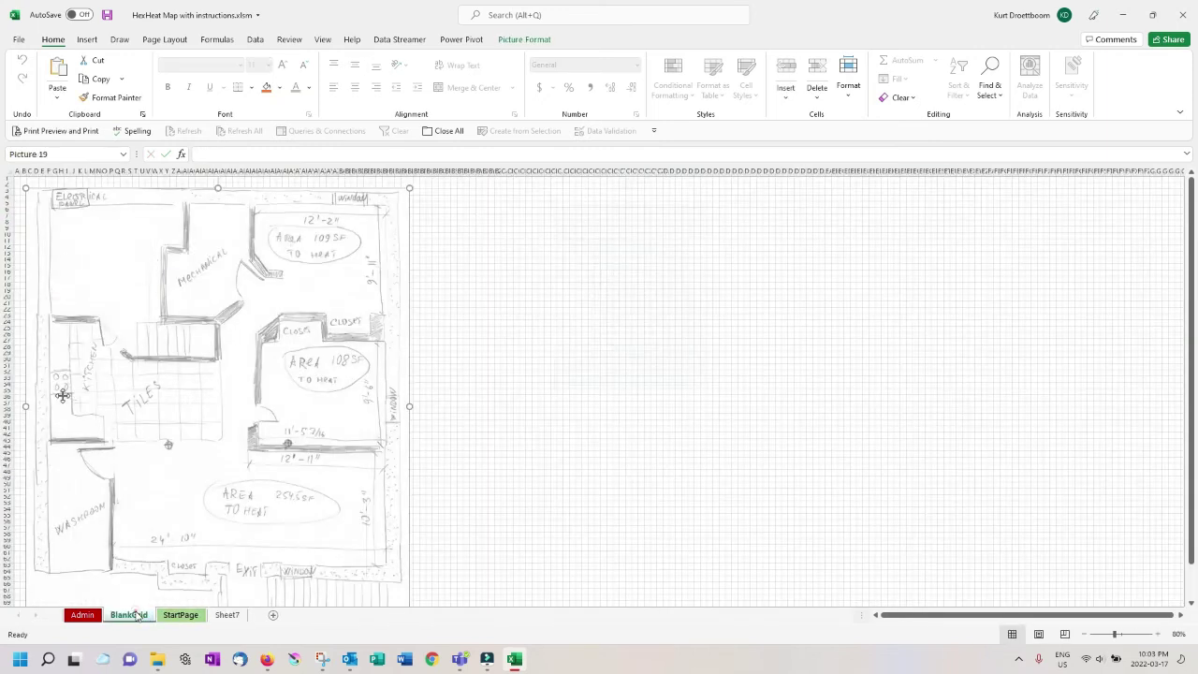
click(429, 217)
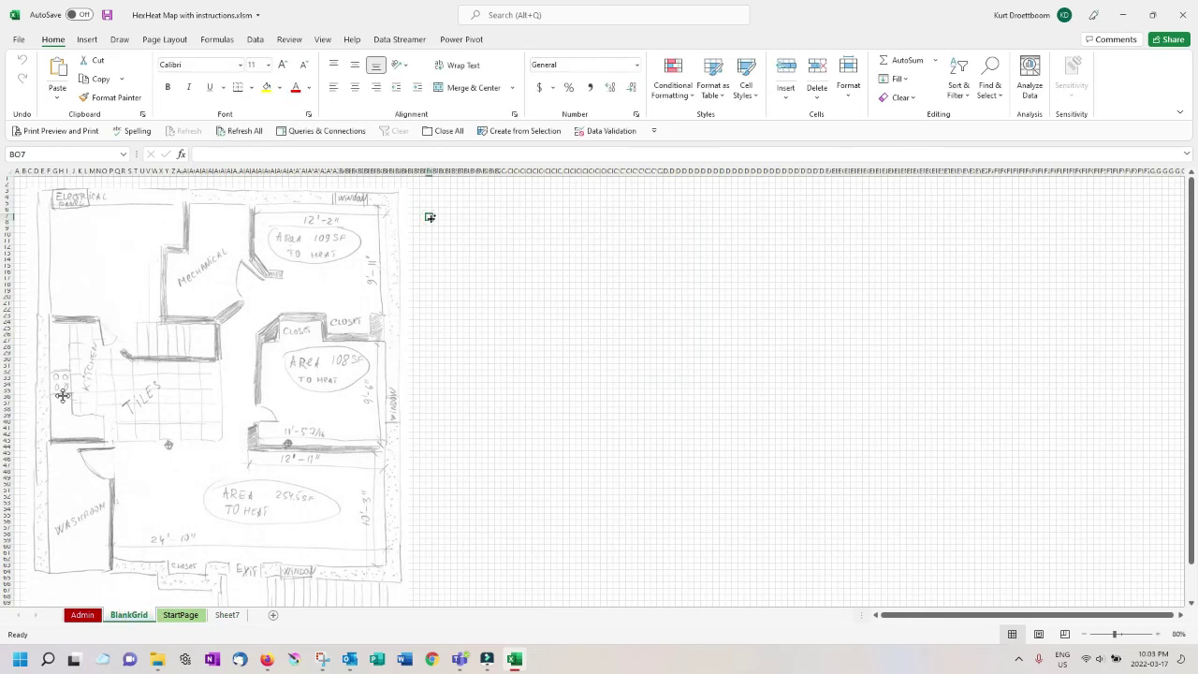
key(ctrl+v)
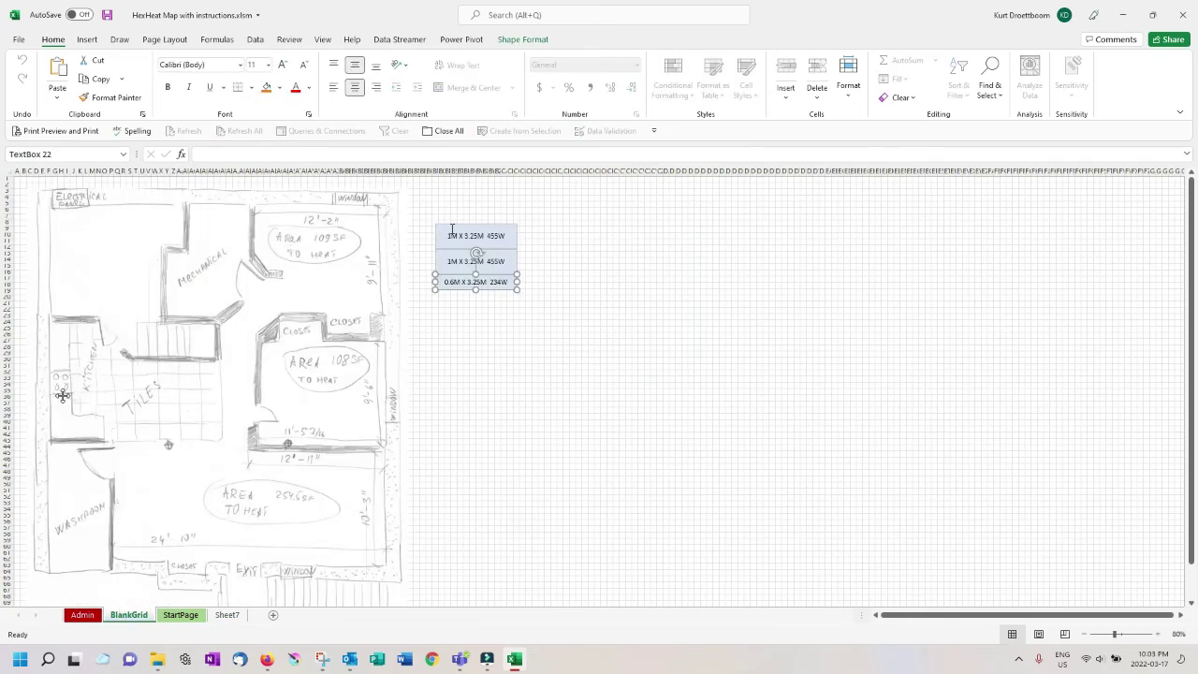
shift+click(459, 252)
shift+click(455, 233)
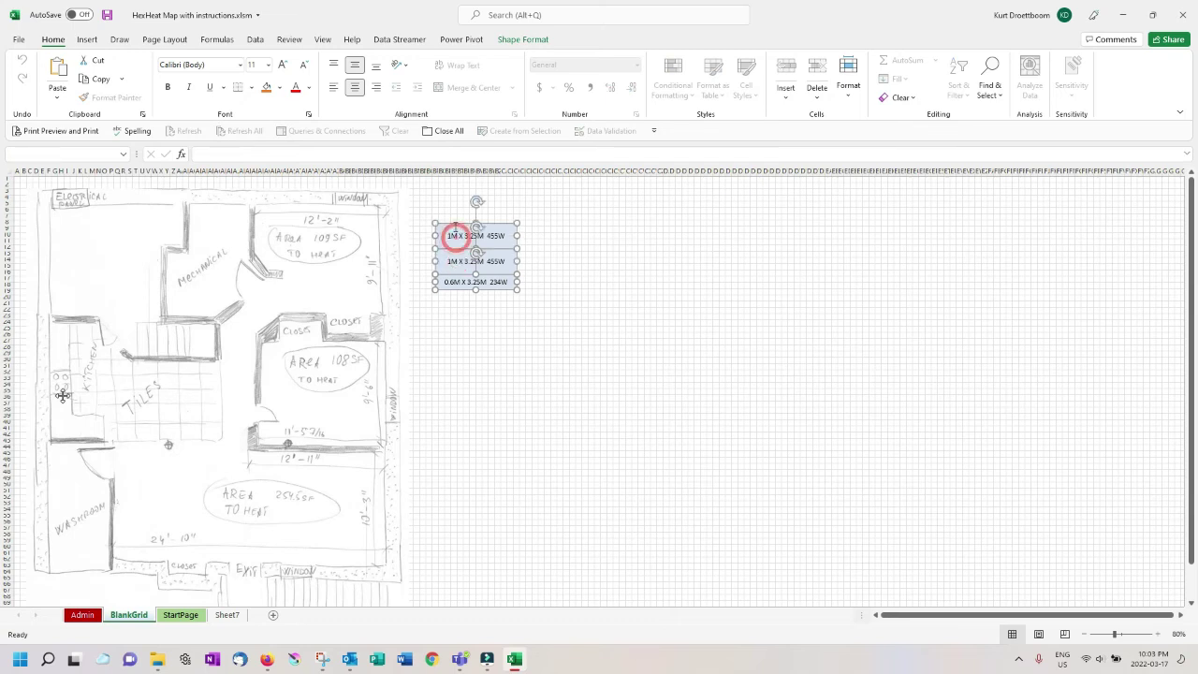
drag(455, 225, 290, 220)
Step: Resize and reposition the floor-plan sketch so it fits beneath the panels
click(365, 540)
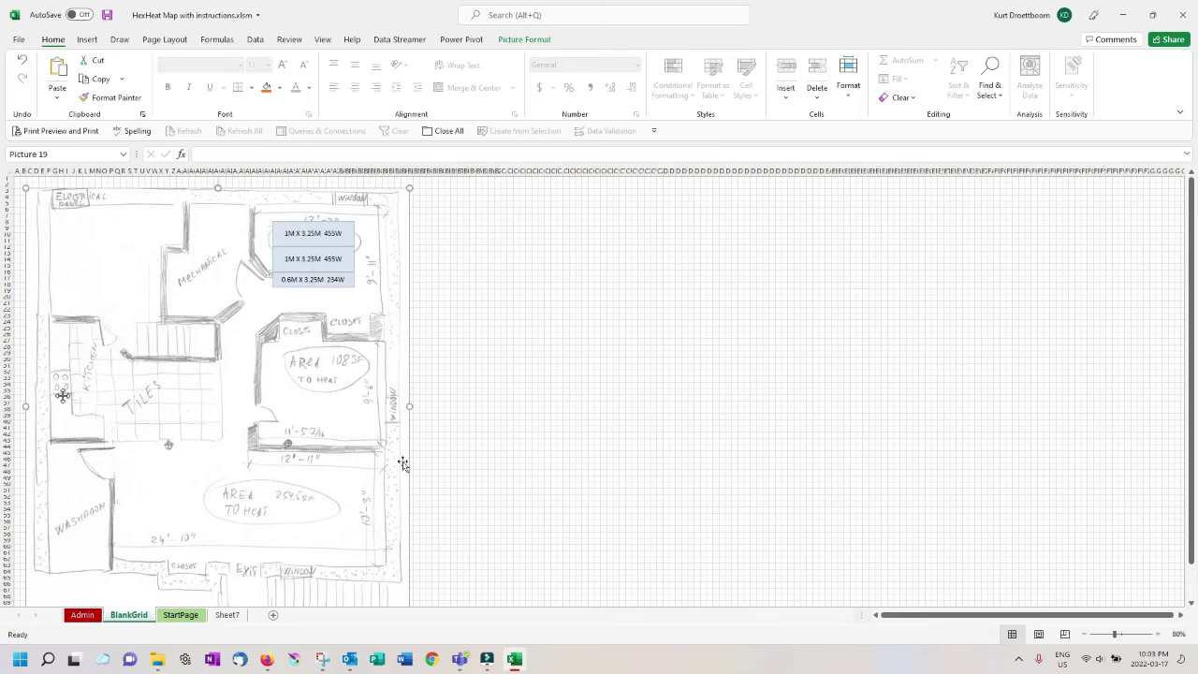
drag(408, 188, 321, 216)
drag(202, 263, 217, 244)
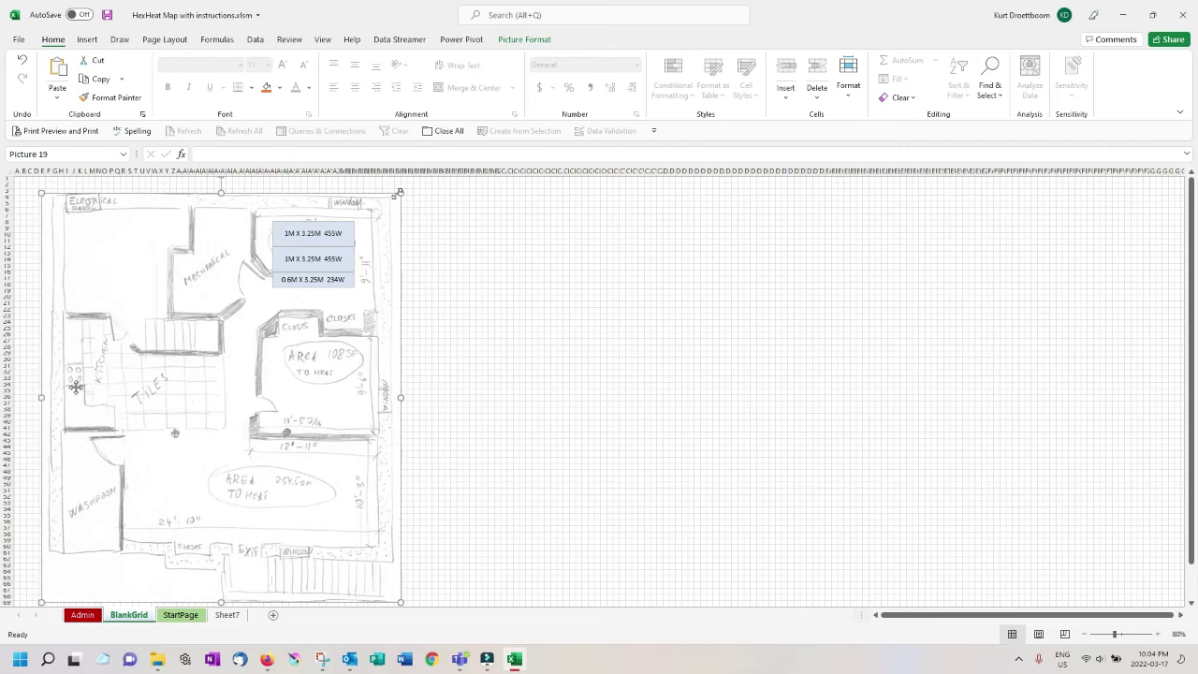
drag(396, 193, 343, 216)
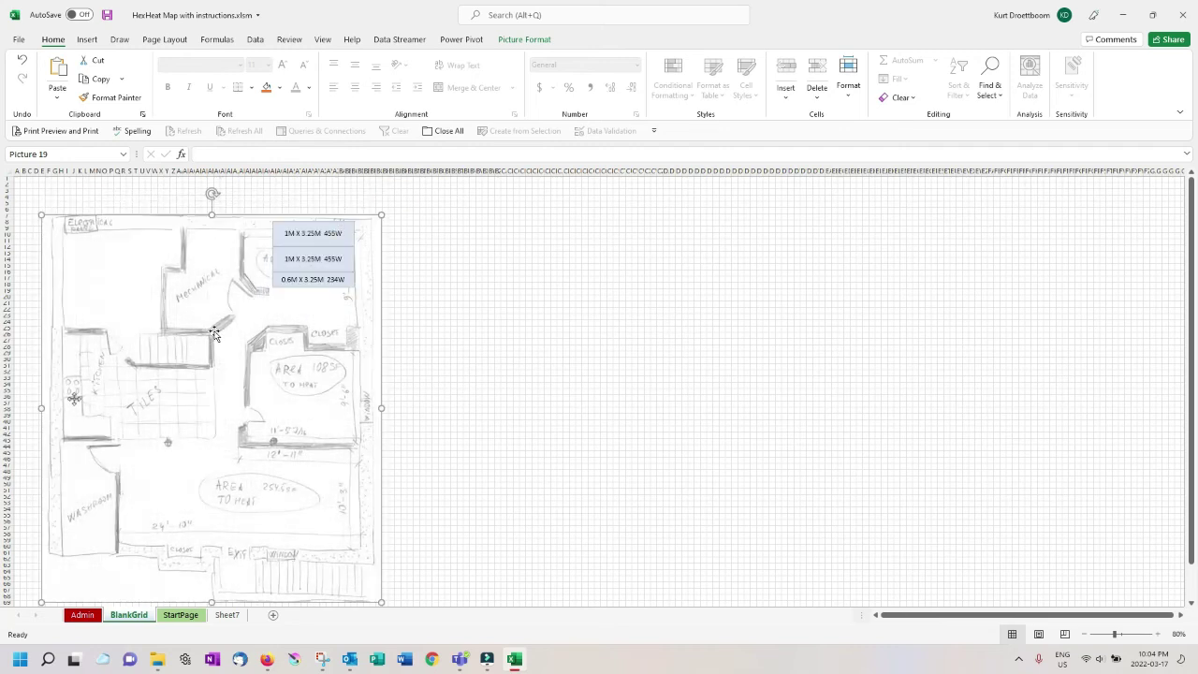
drag(214, 329, 222, 302)
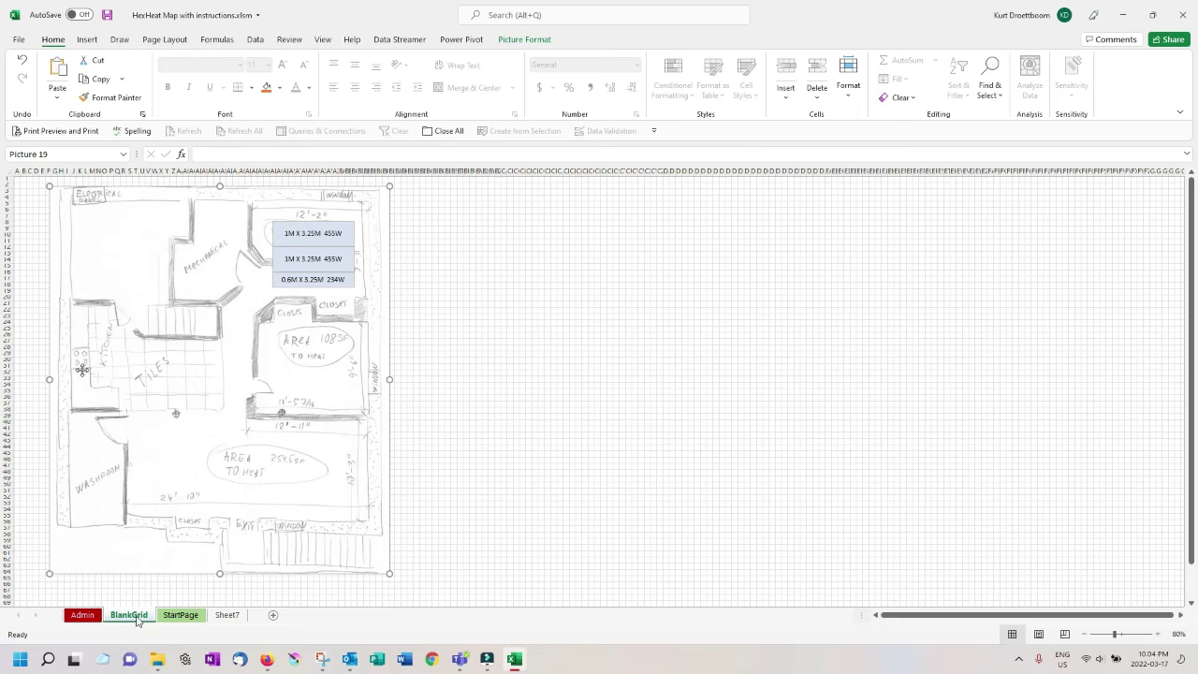
Step: Set B3 to 24'10" and D8 to 10'3", then run the Rectangle macro to generate Sheet8
click(181, 615)
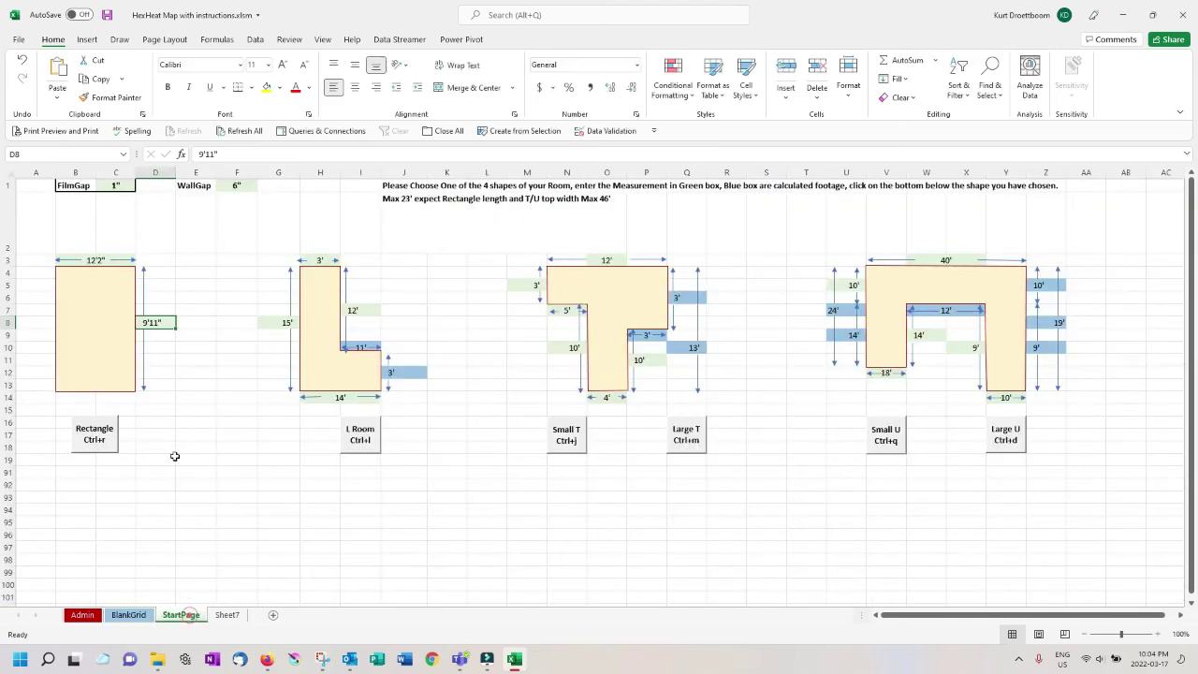
click(96, 260)
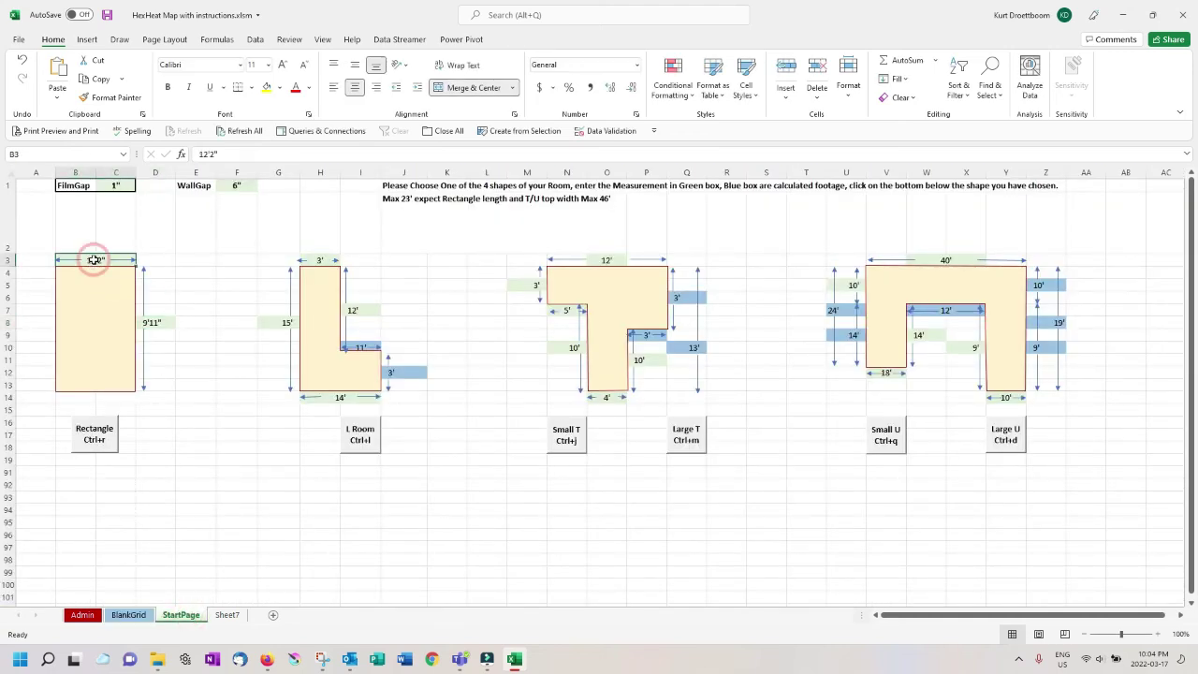
text(24'10)
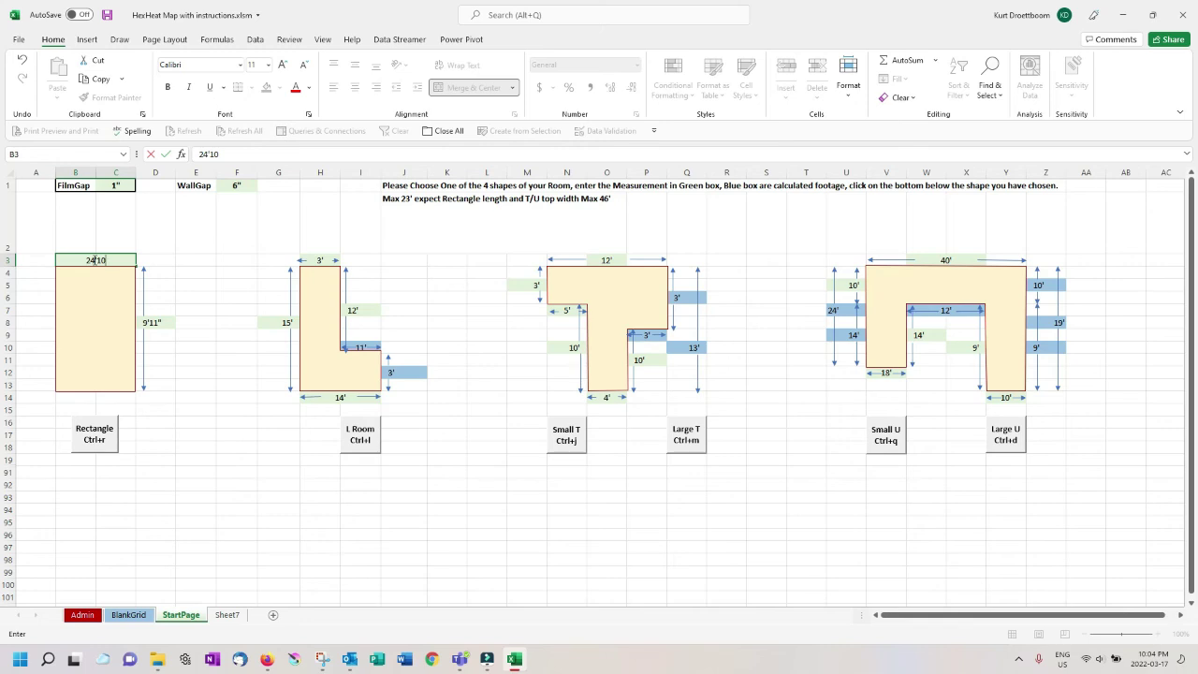
text(")
click(154, 323)
text(10)
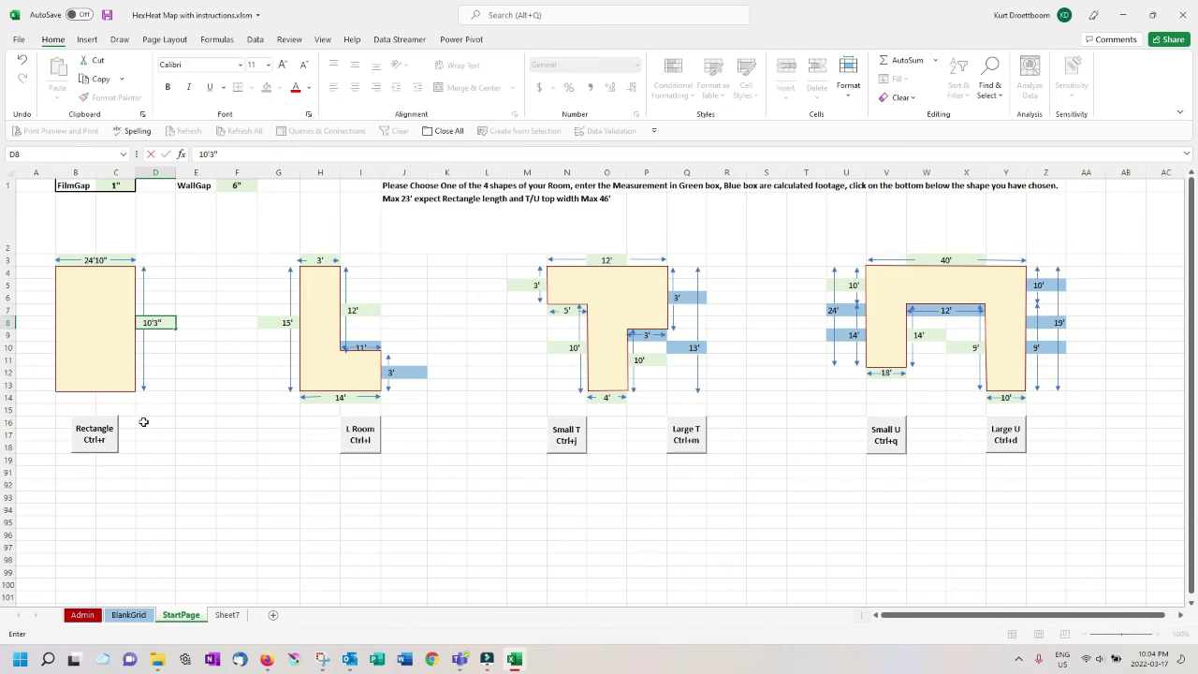
click(100, 436)
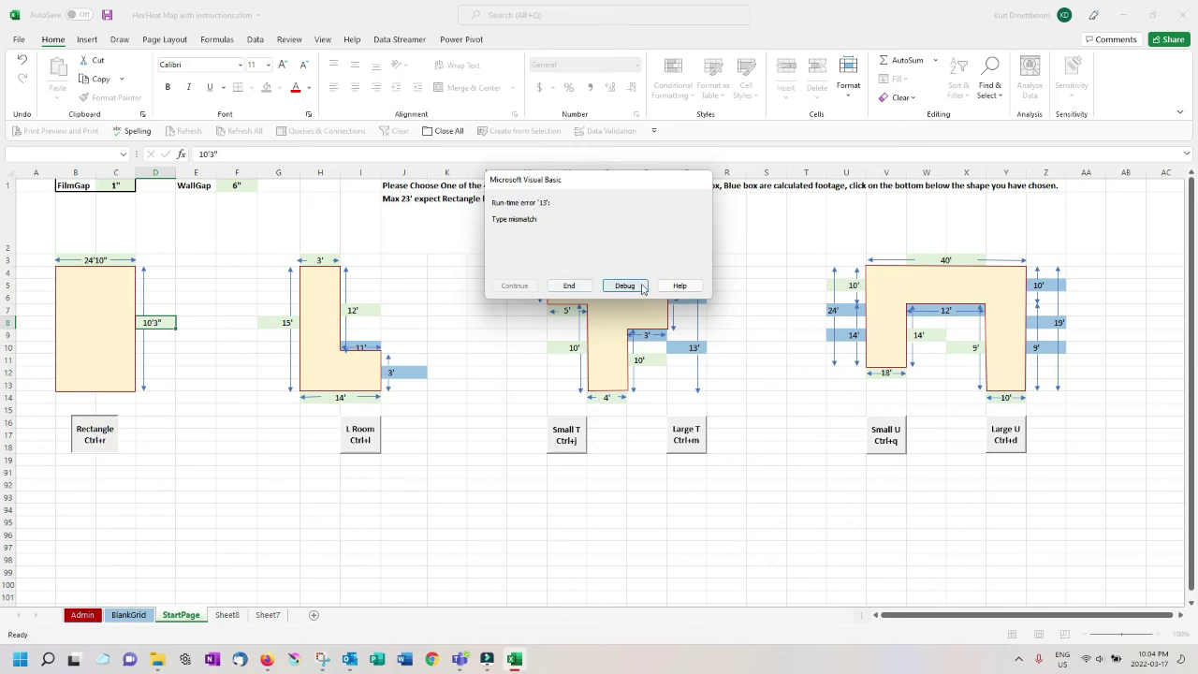
Step: Dismiss the type-mismatch error and re-enter the B3 width as 23', generating Sheet9
click(568, 285)
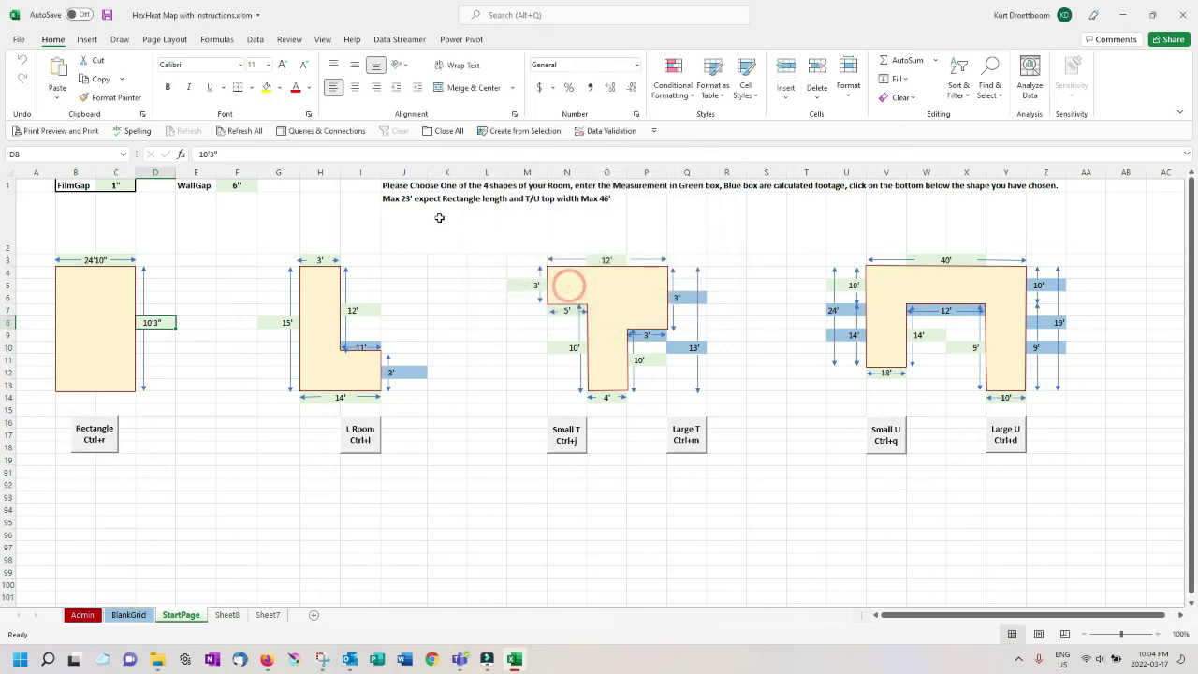
click(401, 201)
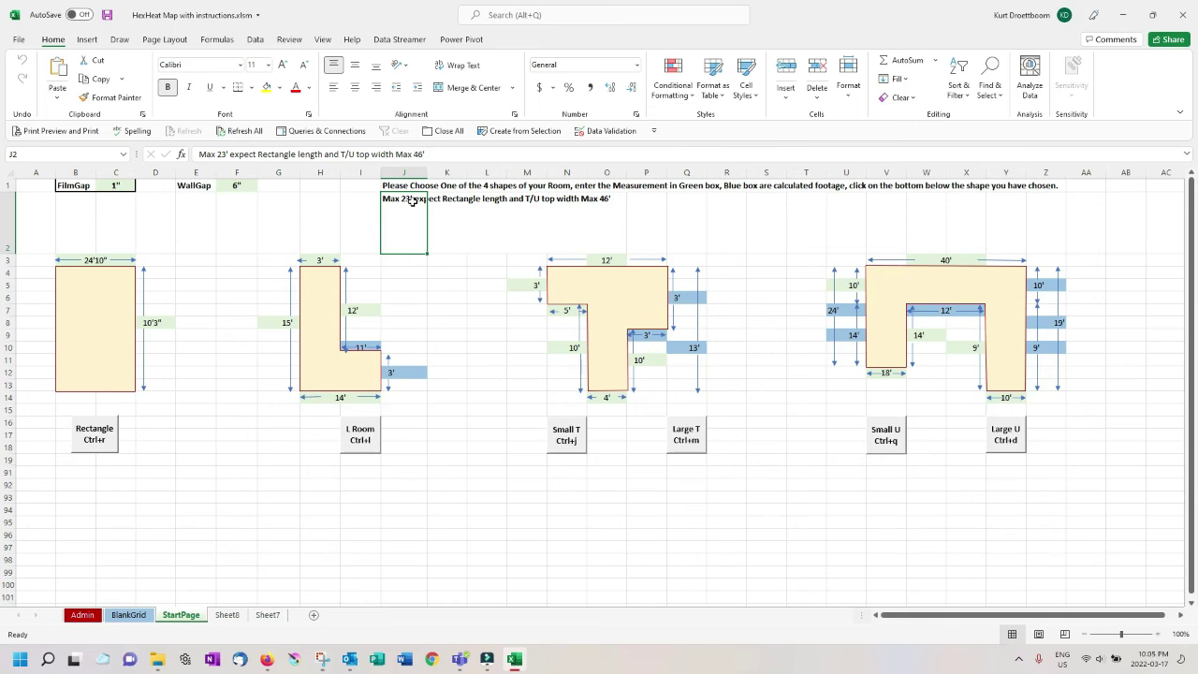
click(96, 259)
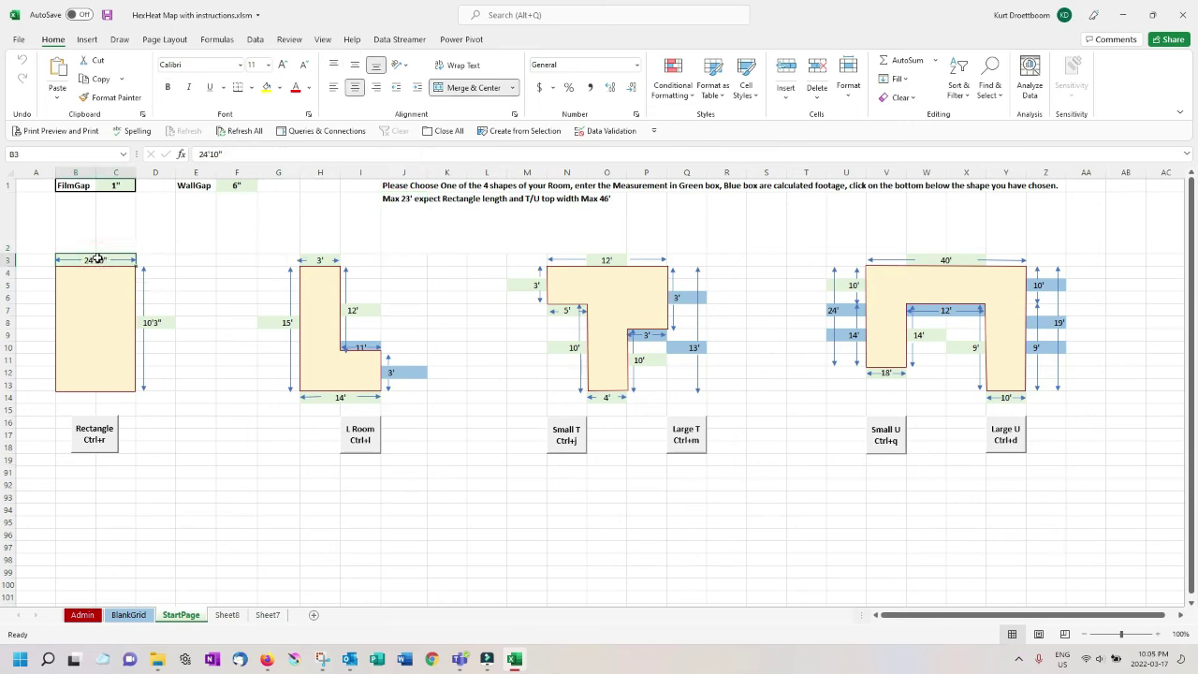
text(23)
key(Return)
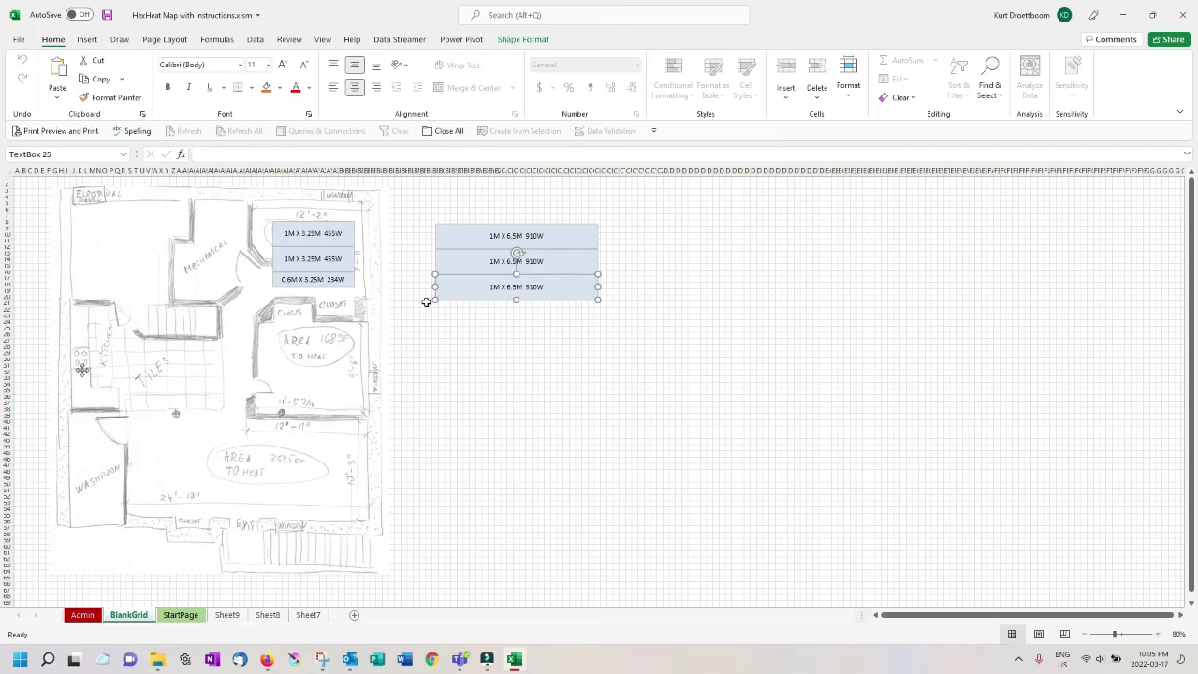
Step: Move the three 1M X 6.5M 910W panels onto the bottom room and stretch them wider
click(478, 244)
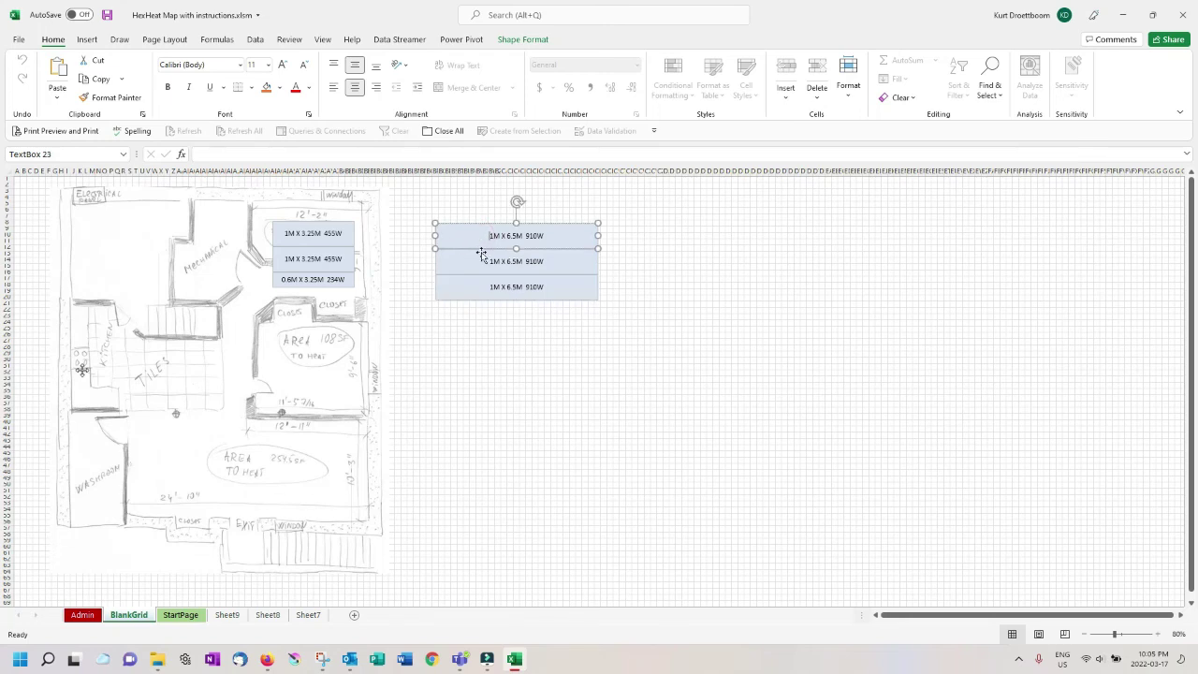
shift+click(476, 279)
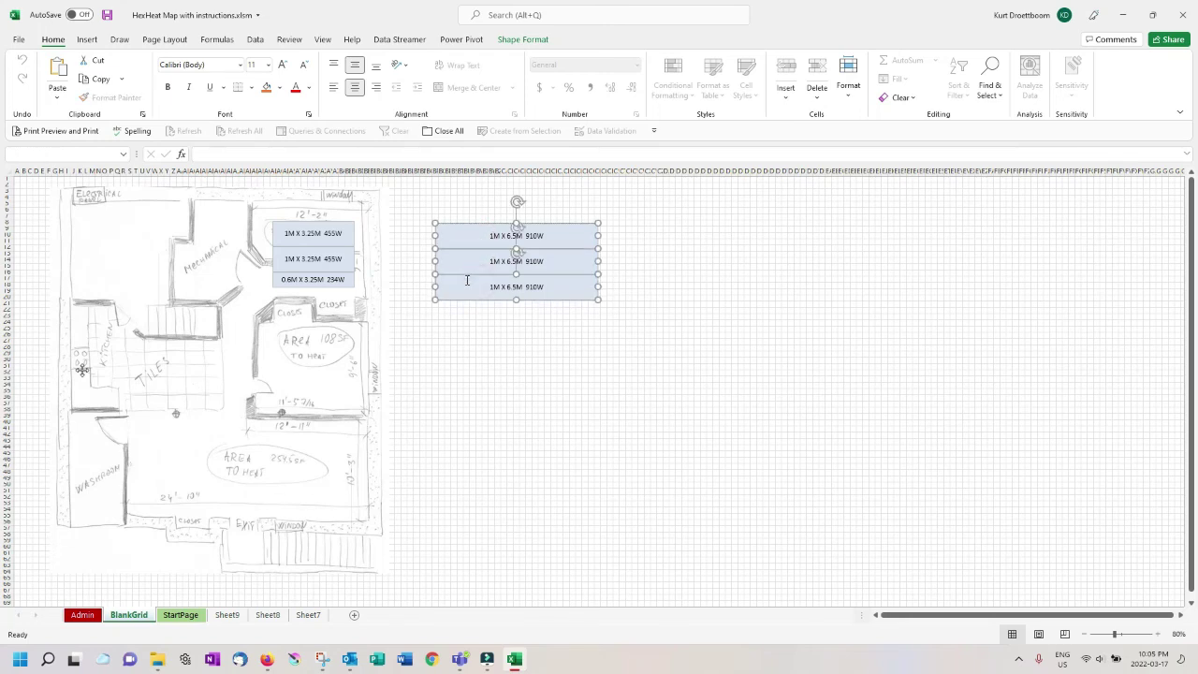
drag(462, 297, 182, 506)
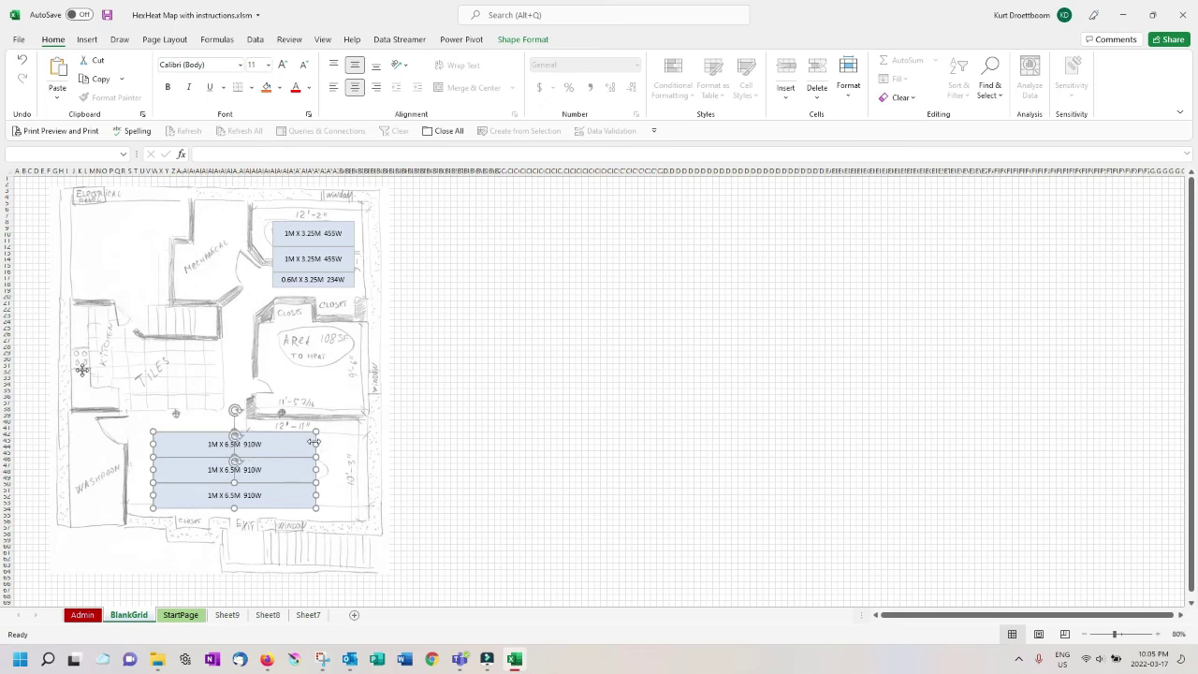
drag(316, 441, 334, 442)
Step: Edit the panel labels so they read 1M X 7M 980W
click(251, 458)
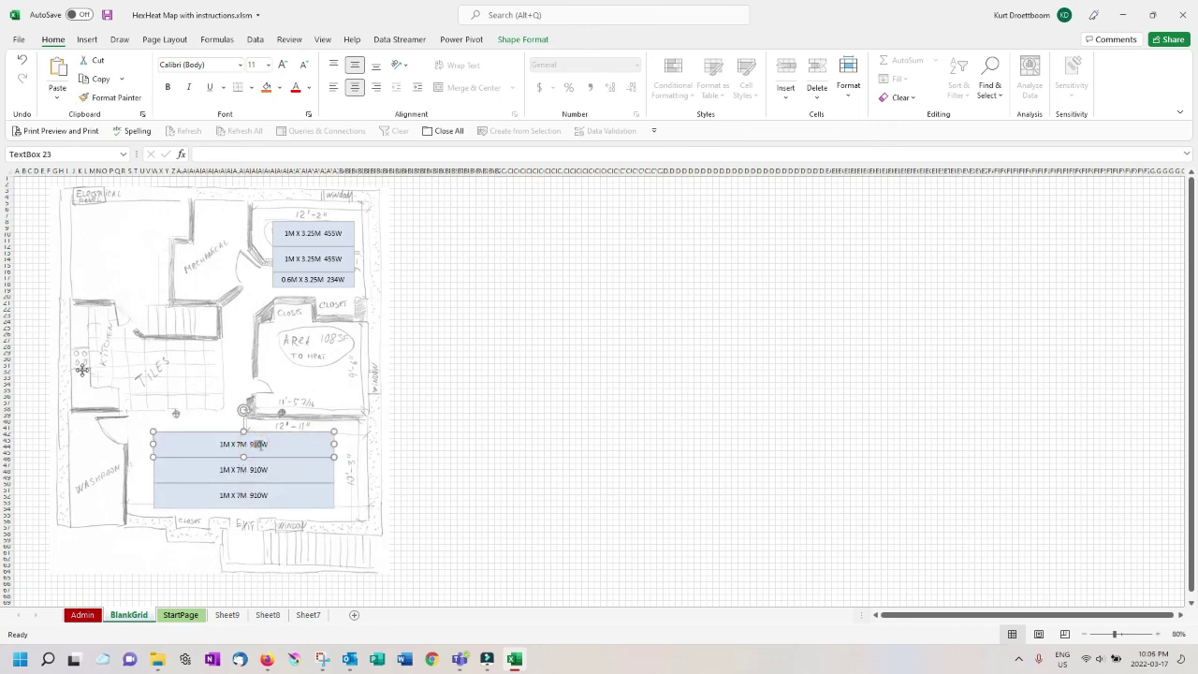
click(260, 447)
key(BackSpace)
key(BackSpace)
text(80)
click(254, 468)
key(Delete)
key(Delete)
text(980)
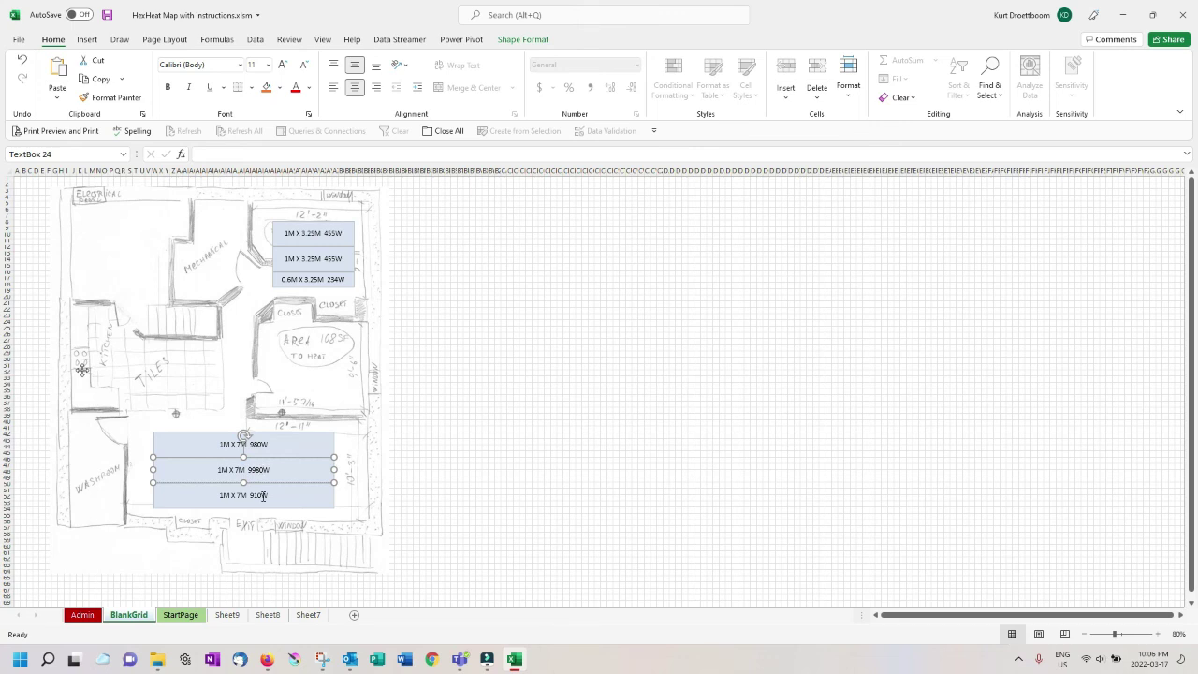
key(BackSpace)
double_click(252, 495)
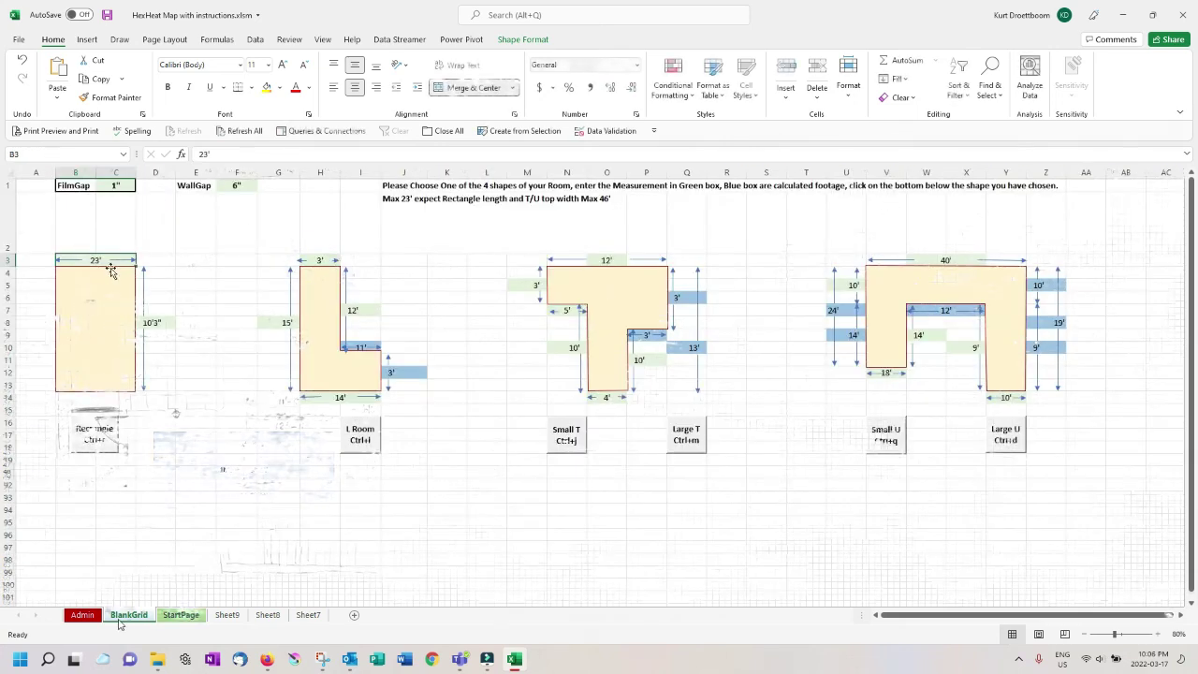
Step: Enter 9'6" in B3 and 11'5" in D8, then run the Rectangle macro to create Sheet10
double_click(96, 260)
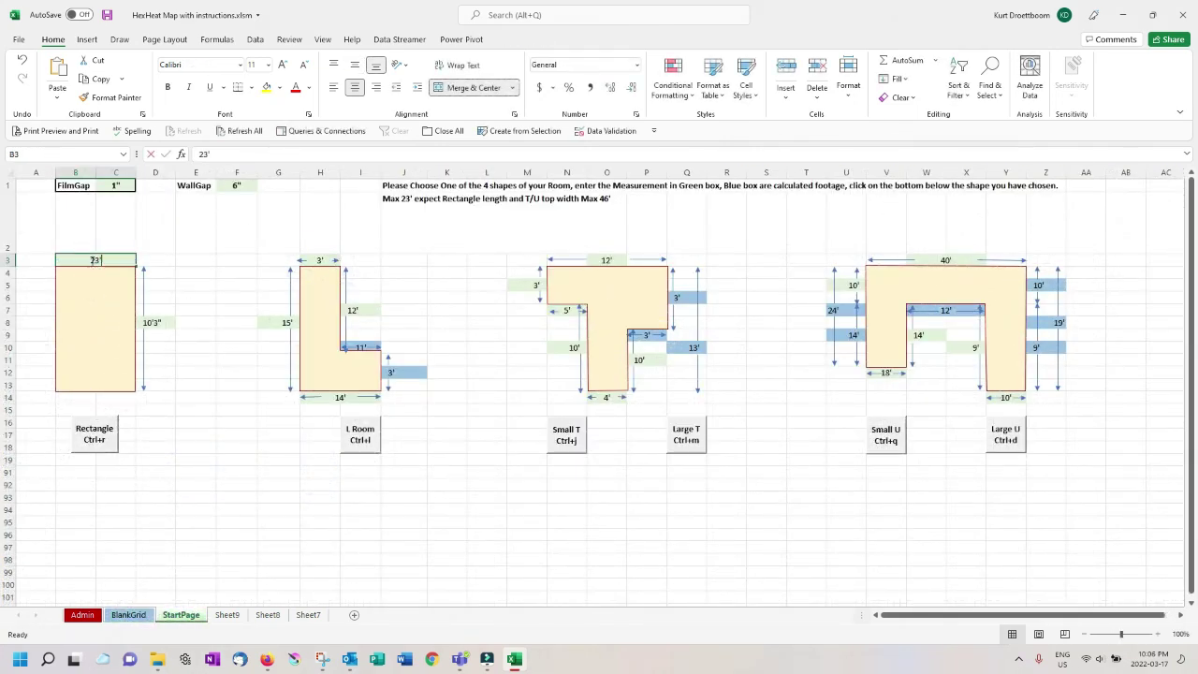
text(9'6)
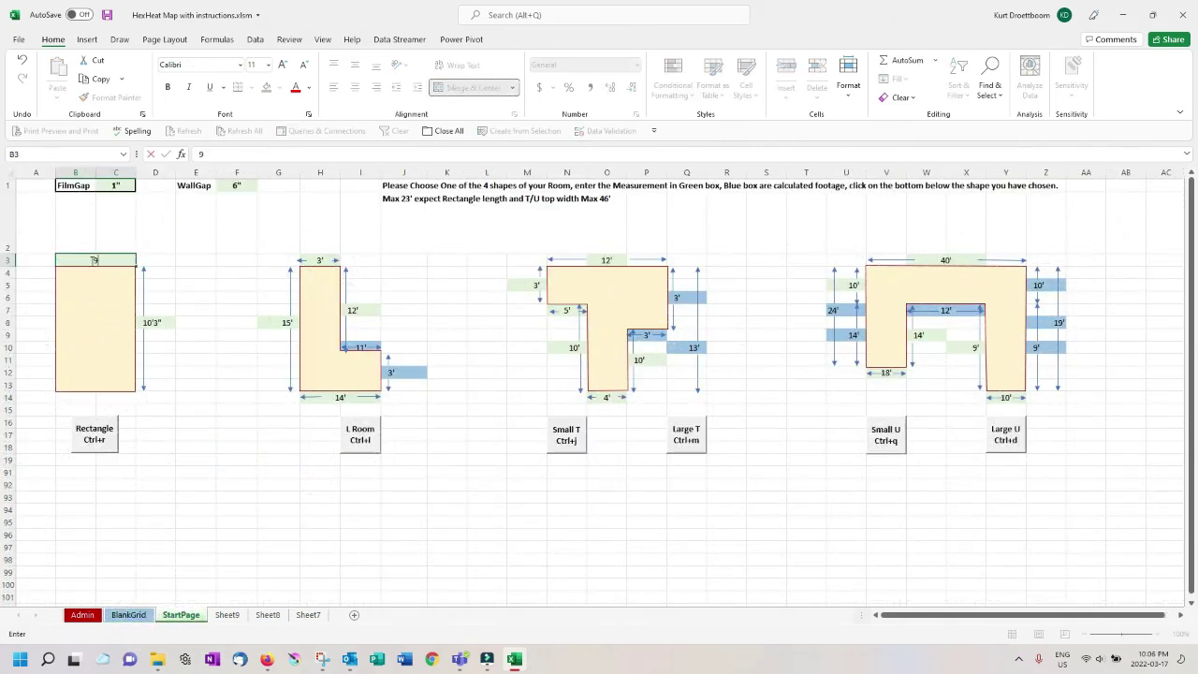
text(")
click(152, 322)
text(11)
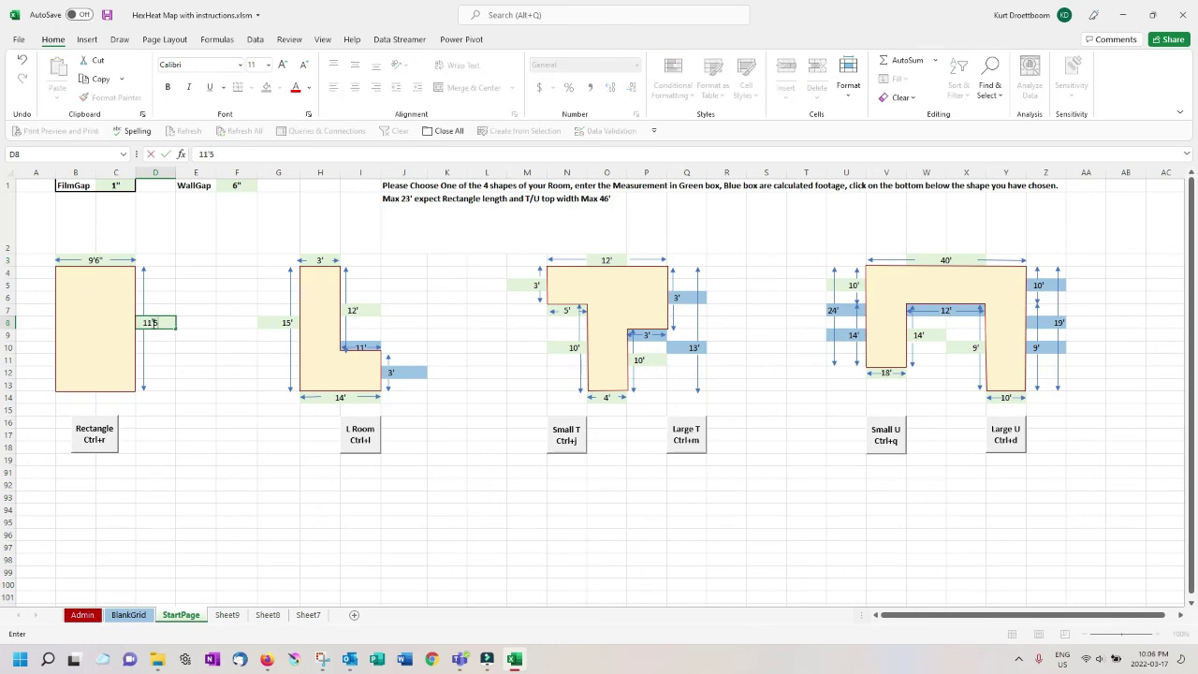
click(94, 434)
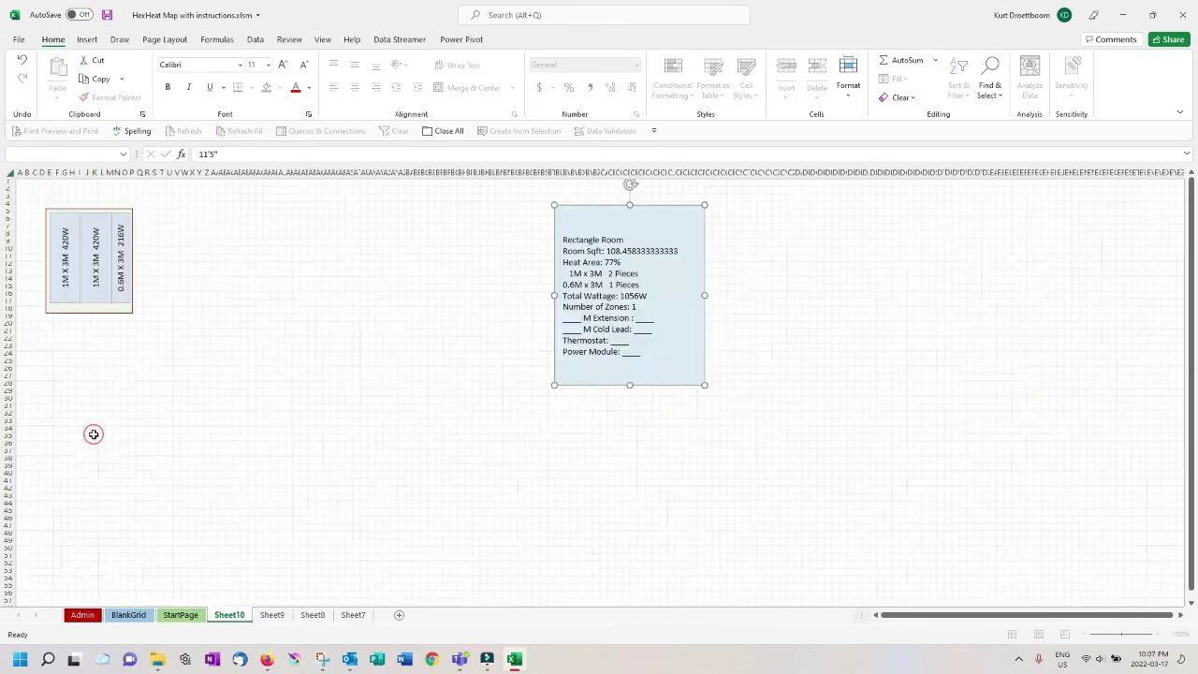
Step: Drag the 455W panel and the two 234W 3.25M panels together onto the sketch's closet area
click(131, 614)
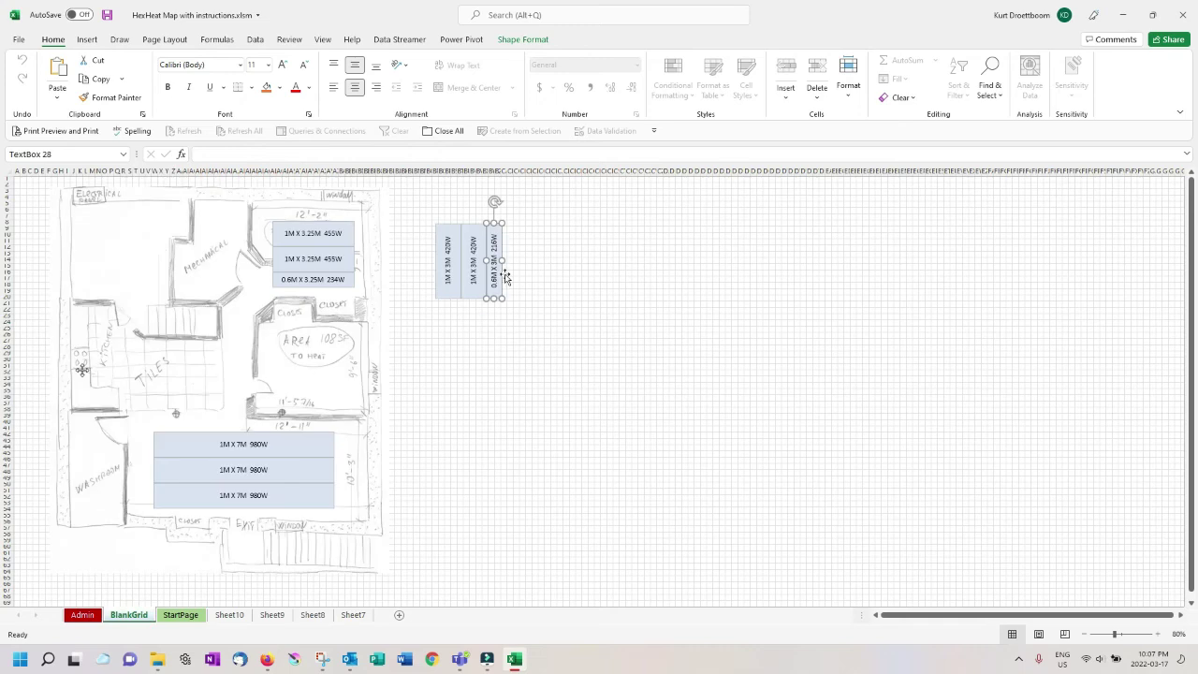
shift+click(480, 270)
shift+click(439, 280)
mouse_move(435, 285)
mouse_down()
mouse_move(285, 375)
mouse_move(280, 391)
mouse_up()
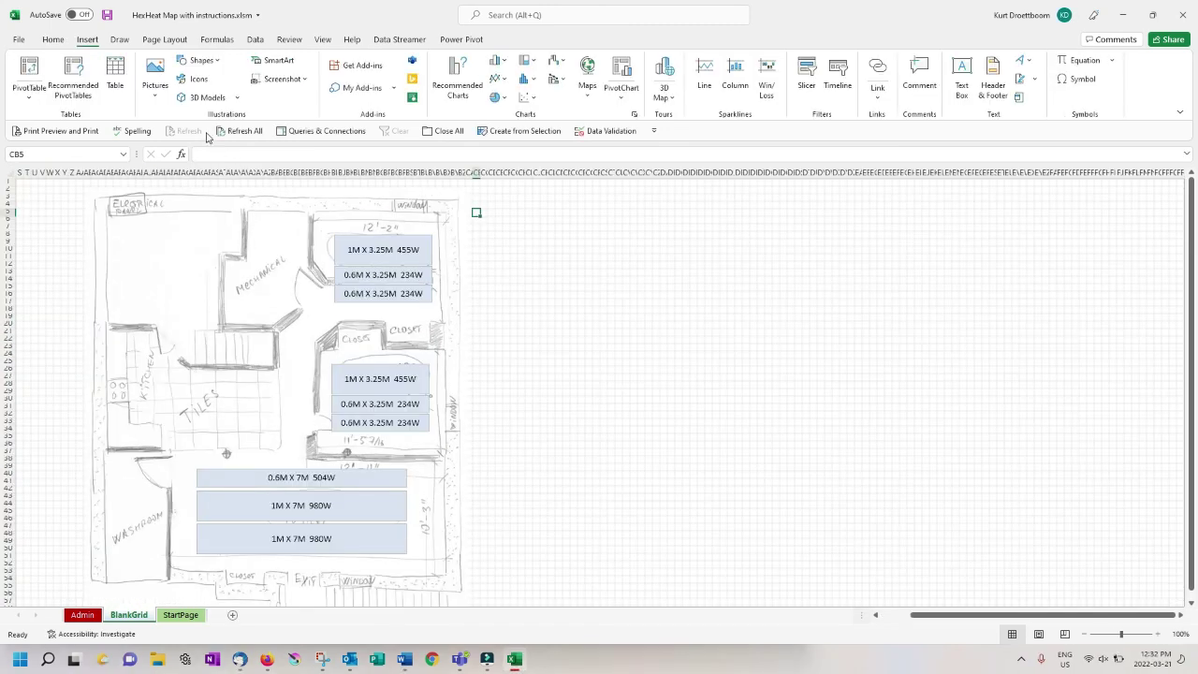
Step: Draw small orange thermostat squares beside the closet and on the bottom room
click(212, 61)
click(230, 94)
drag(351, 314, 358, 322)
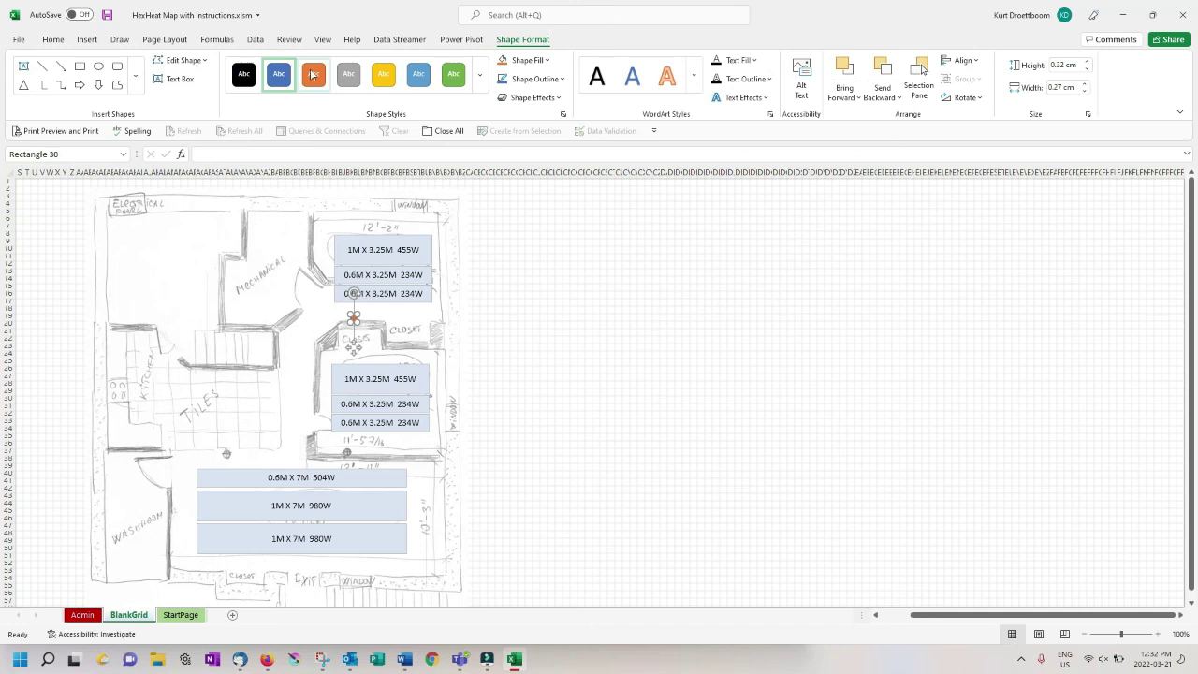
click(311, 74)
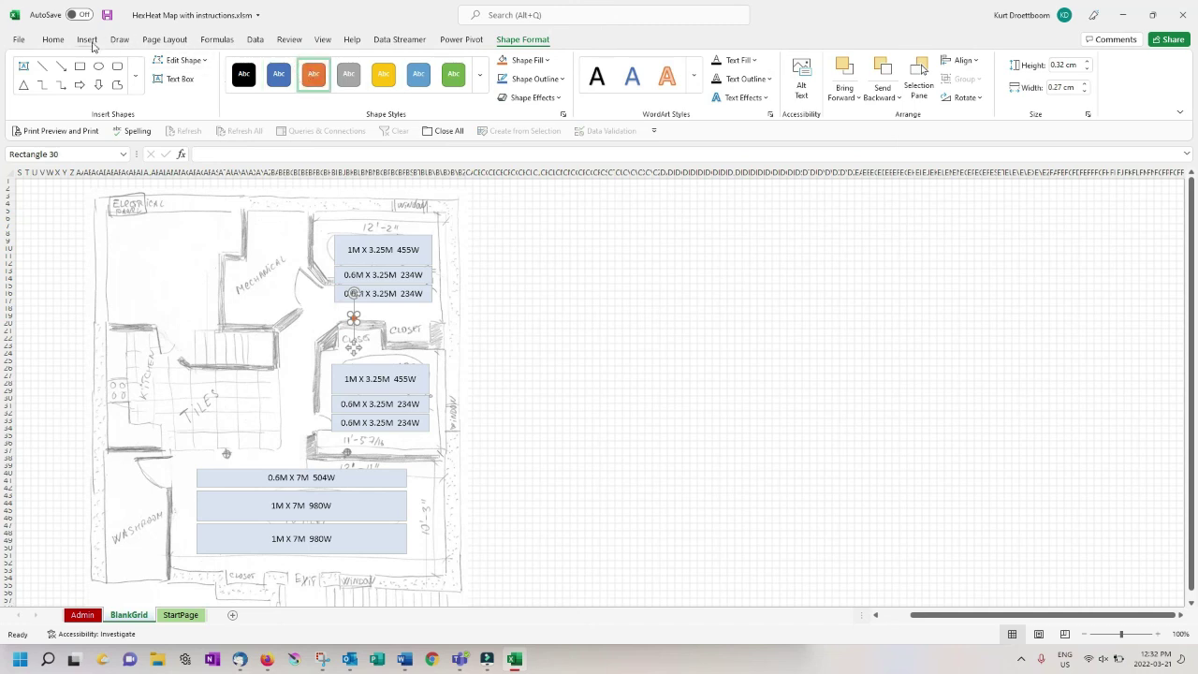
click(87, 39)
click(199, 59)
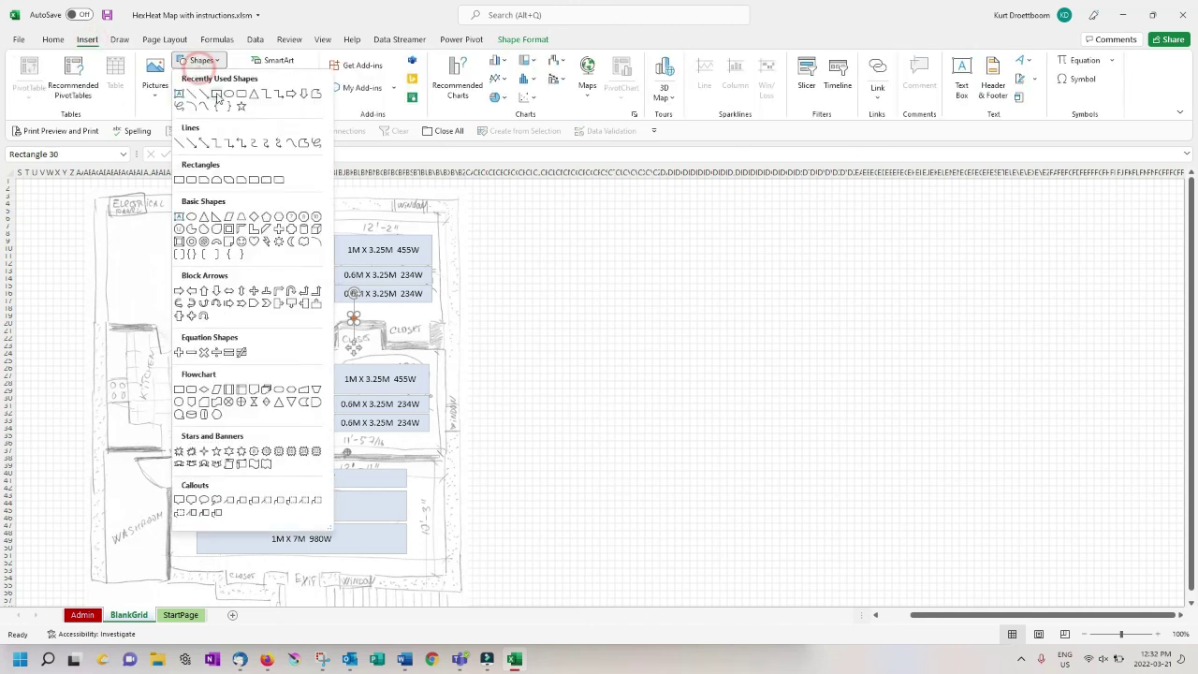
click(216, 94)
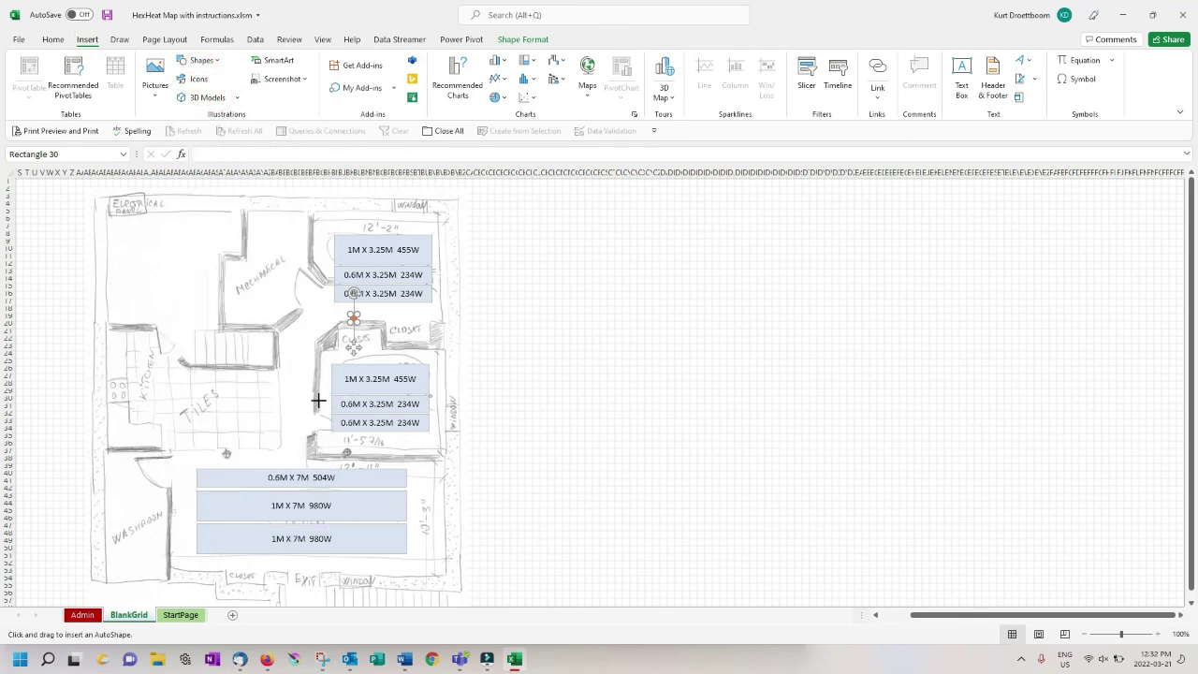
drag(322, 464, 433, 519)
Step: Draw a short vertical cable line from the top-right strips down to the closet thermostat
click(87, 40)
click(198, 59)
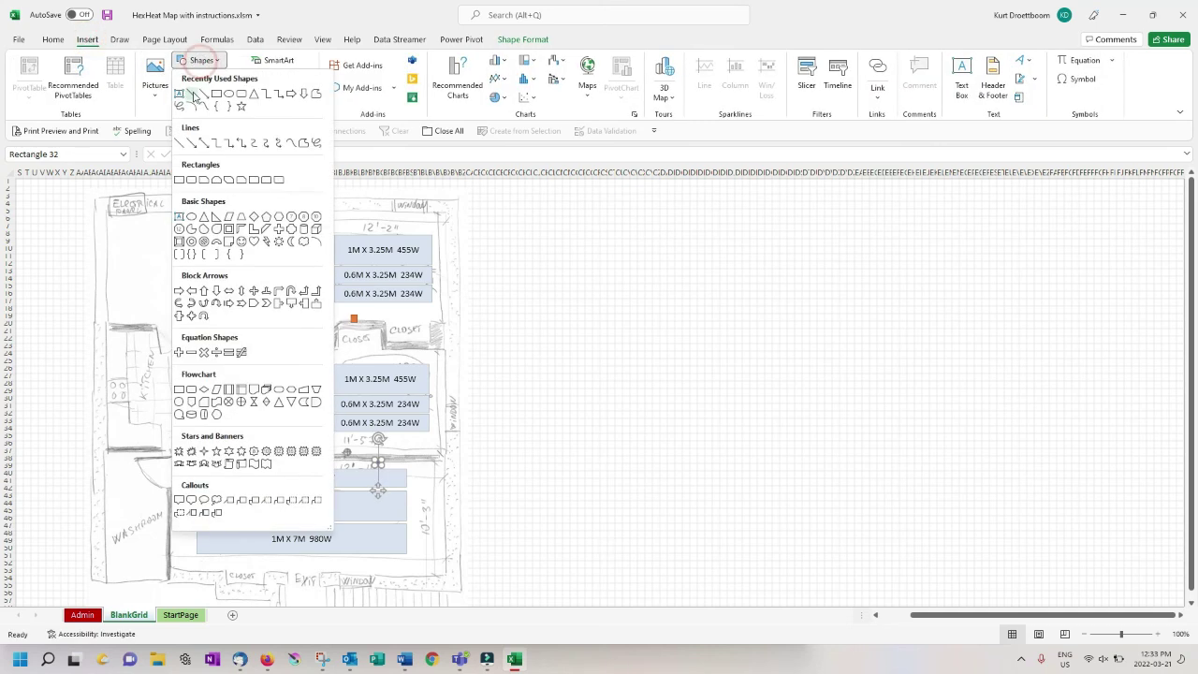
click(216, 93)
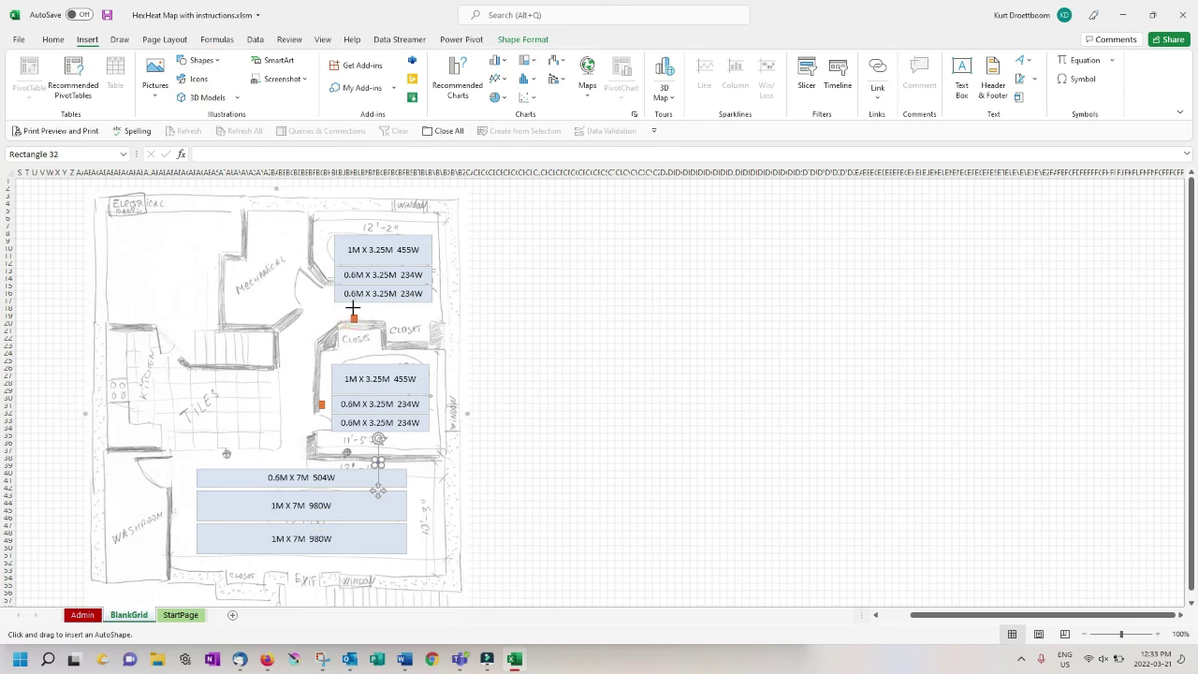
drag(353, 308, 353, 318)
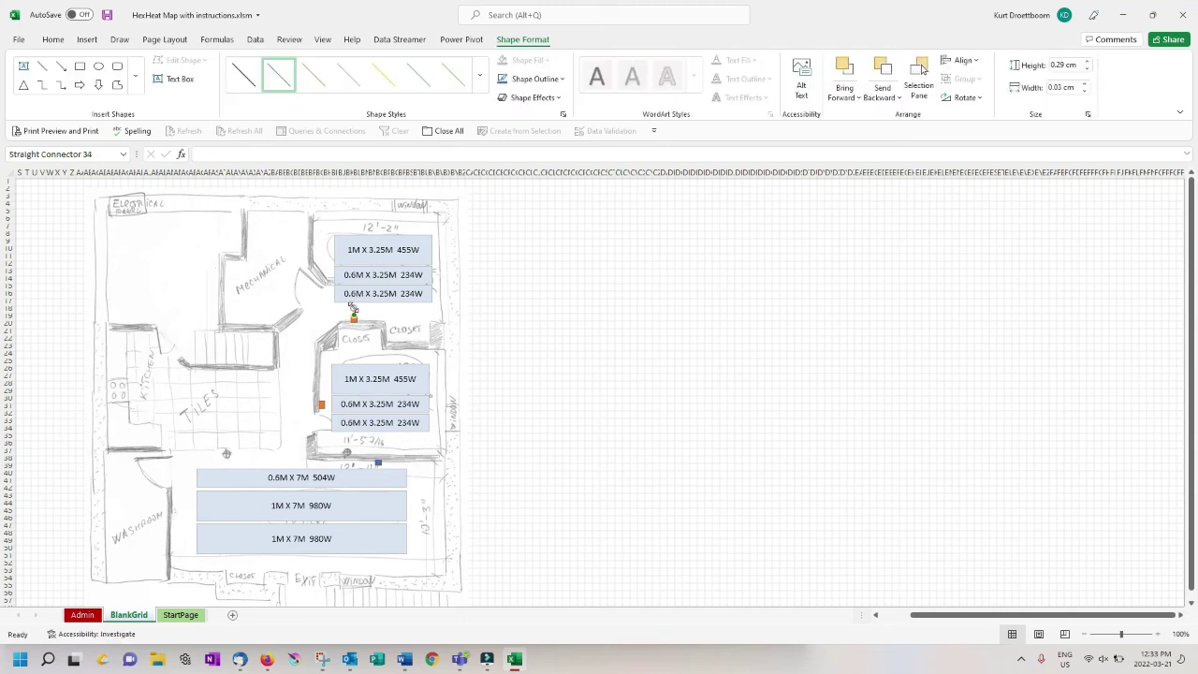
click(87, 39)
click(188, 60)
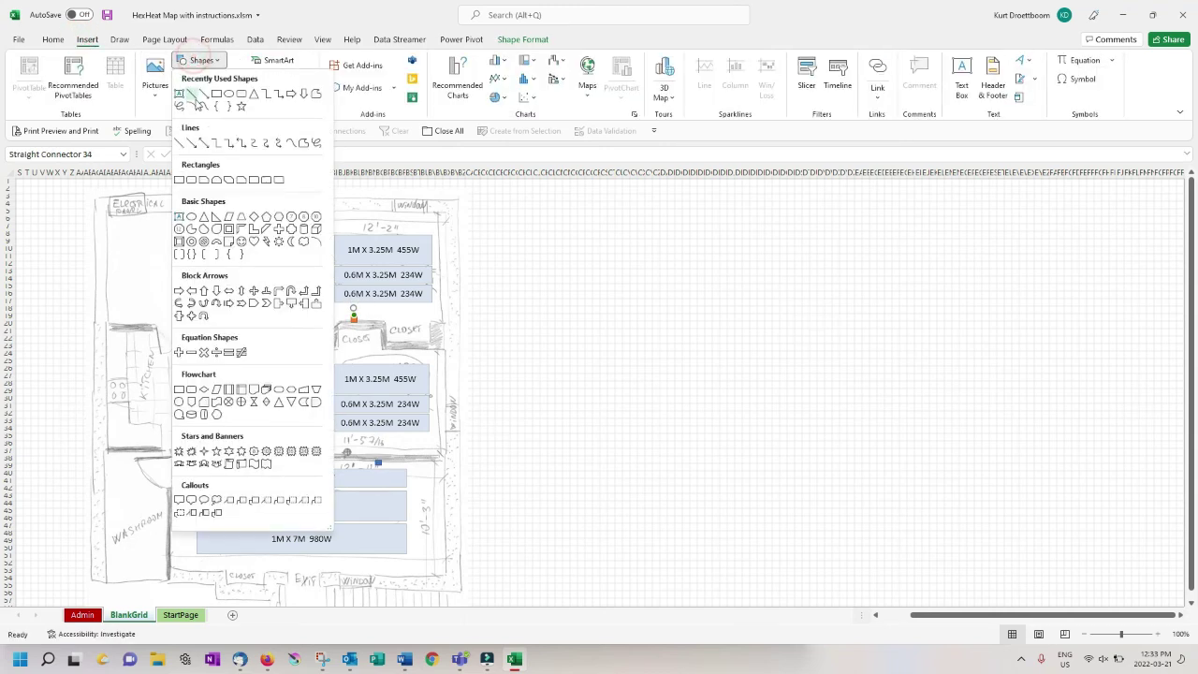
click(191, 105)
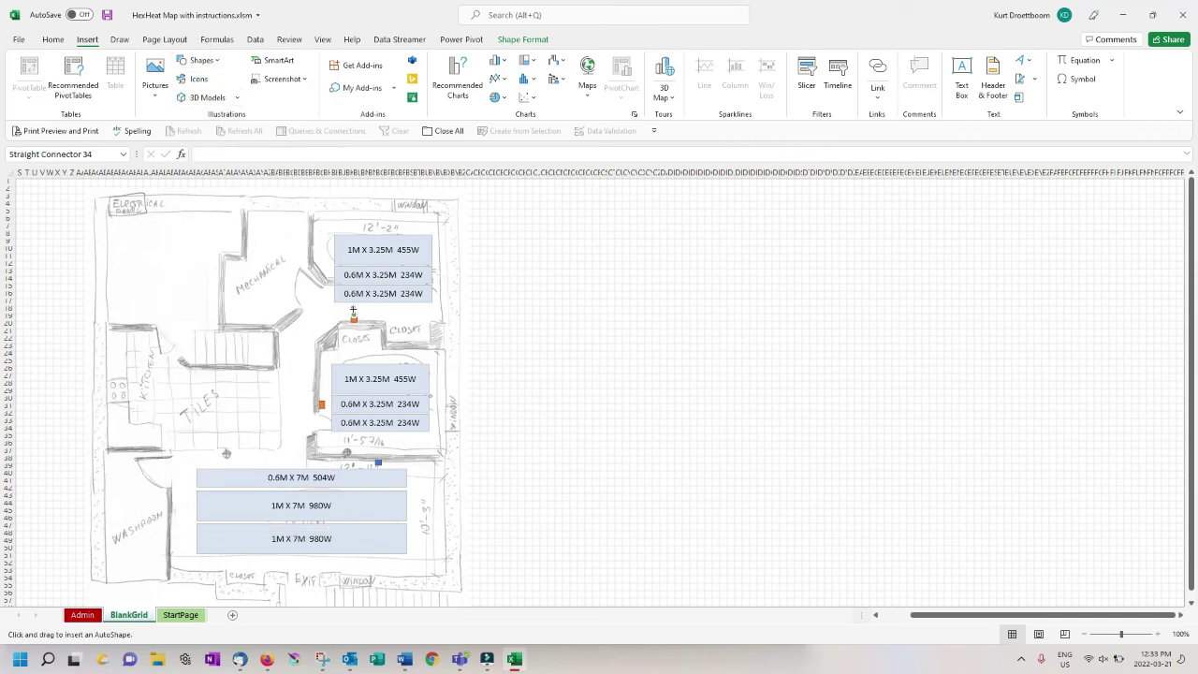